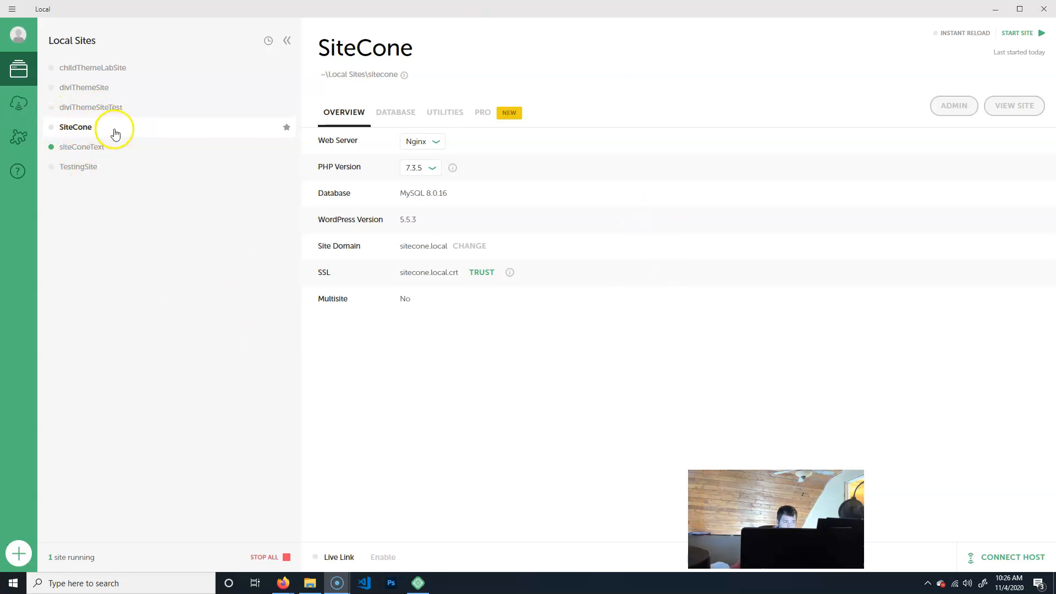
# Start the SiteCone site and open its WordPress admin dashboard.
pyautogui.click(1016, 35)
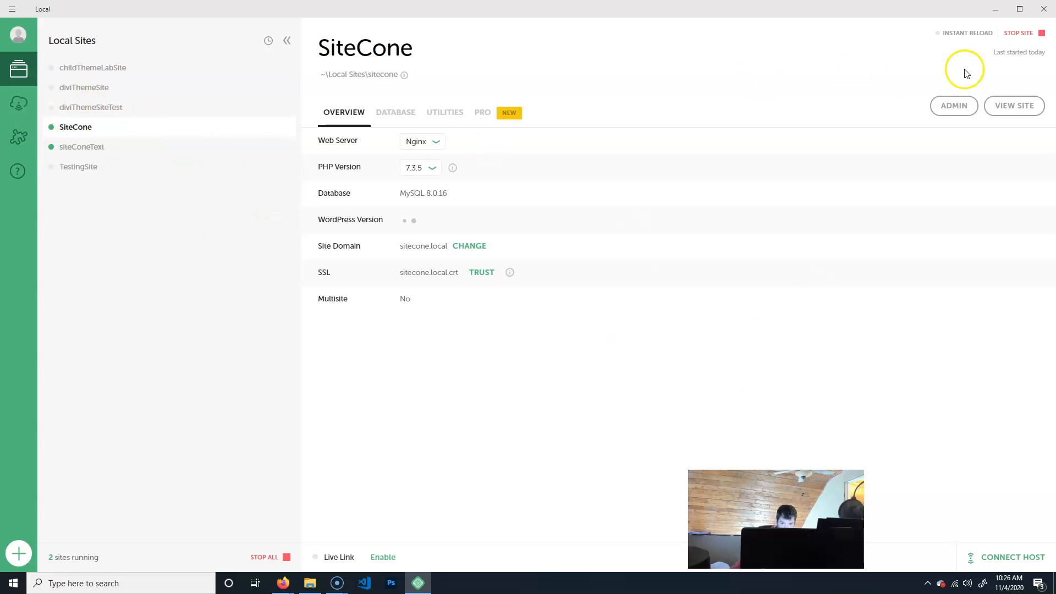
pyautogui.click(954, 113)
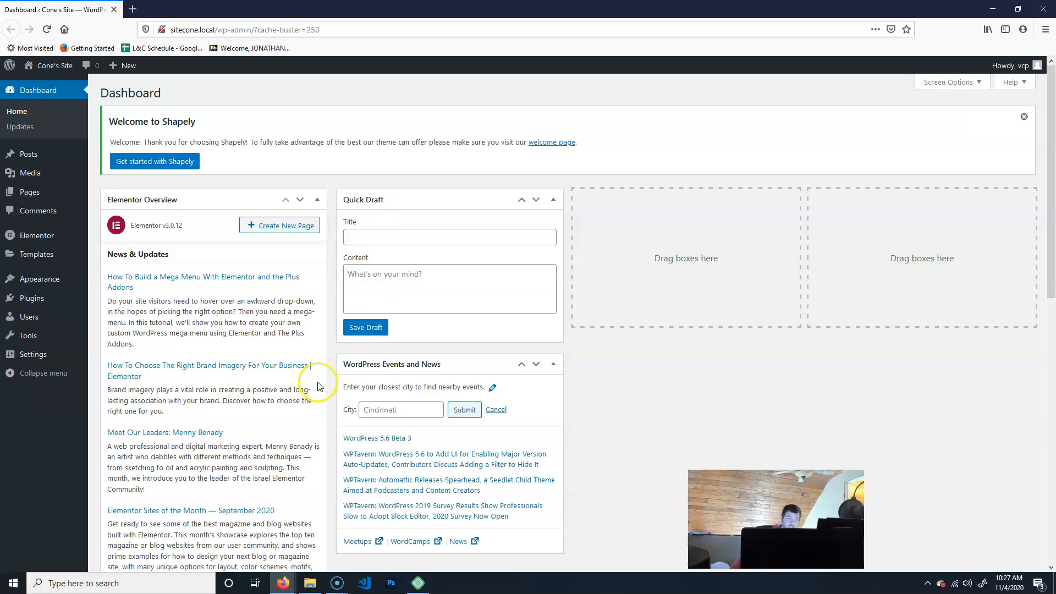
# Open the Reading settings and review the static homepage and posts page selections.
pyautogui.moveTo(27, 359)
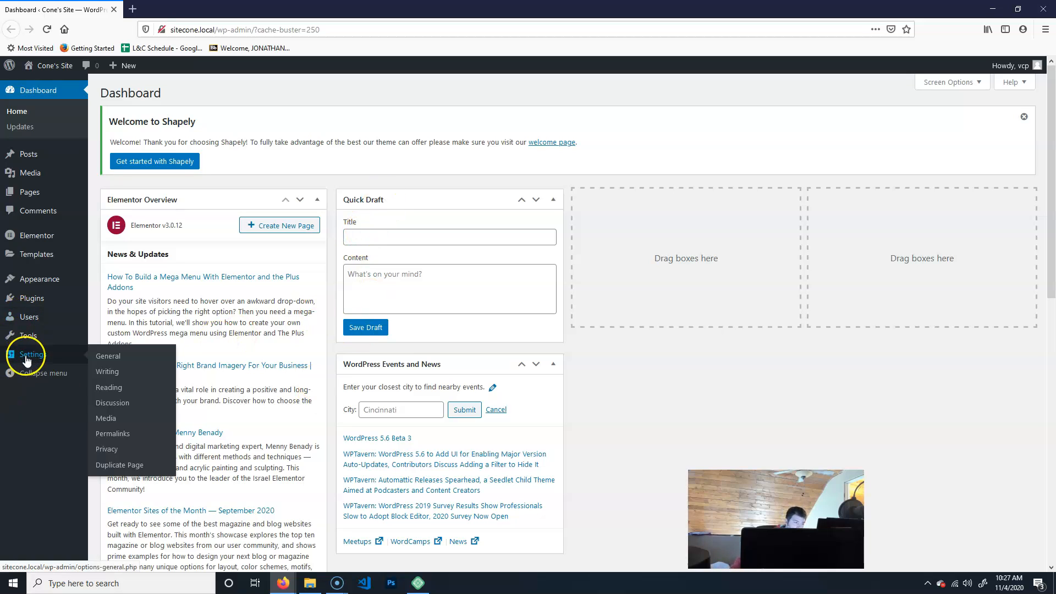
pyautogui.click(109, 387)
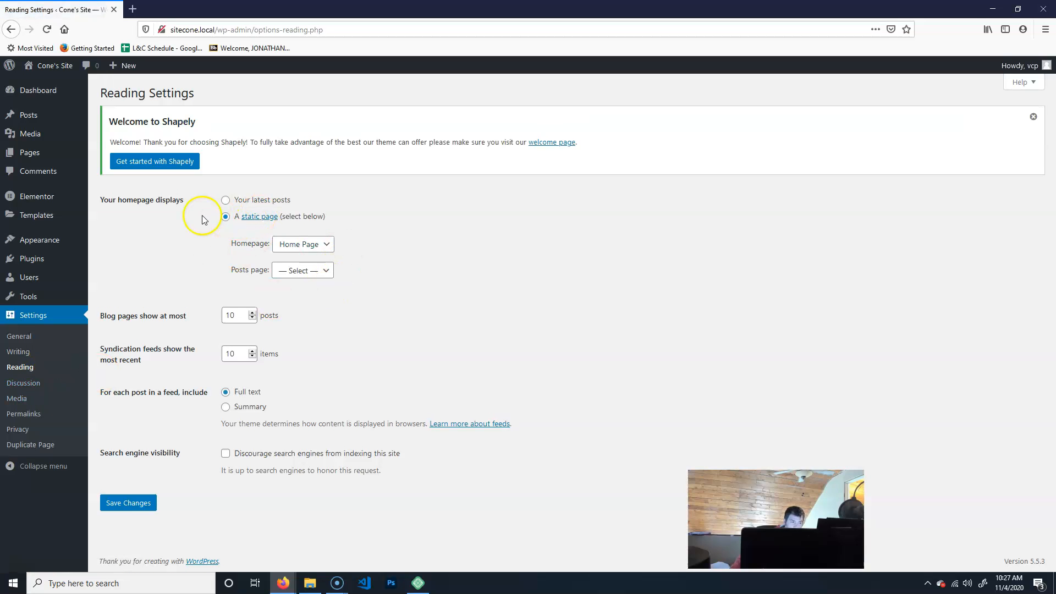
pyautogui.click(316, 244)
pyautogui.click(327, 272)
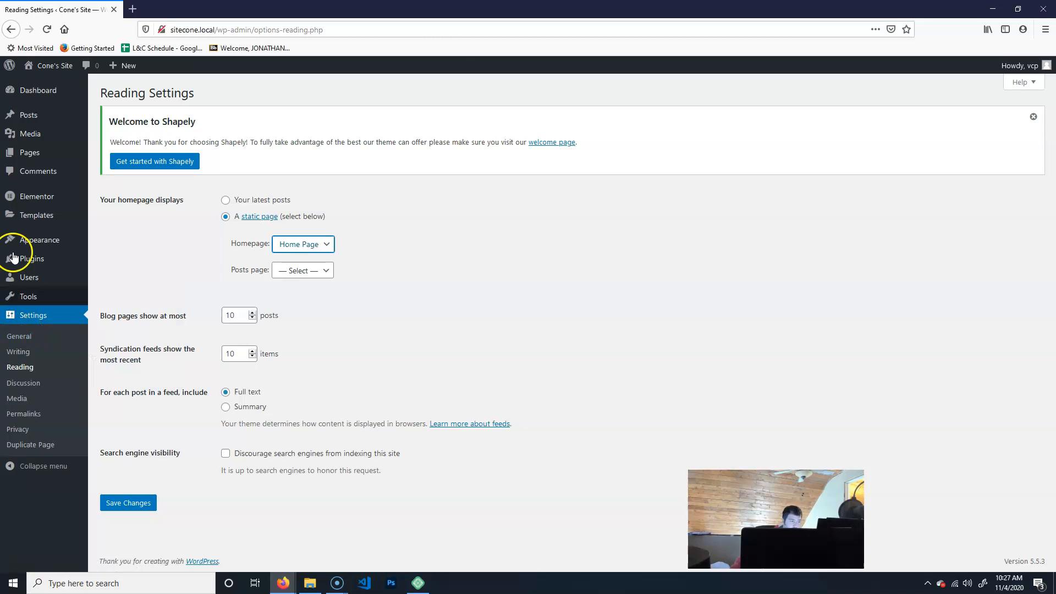
# Open the Pages list and view the Home Page on the live site.
pyautogui.moveTo(17, 248)
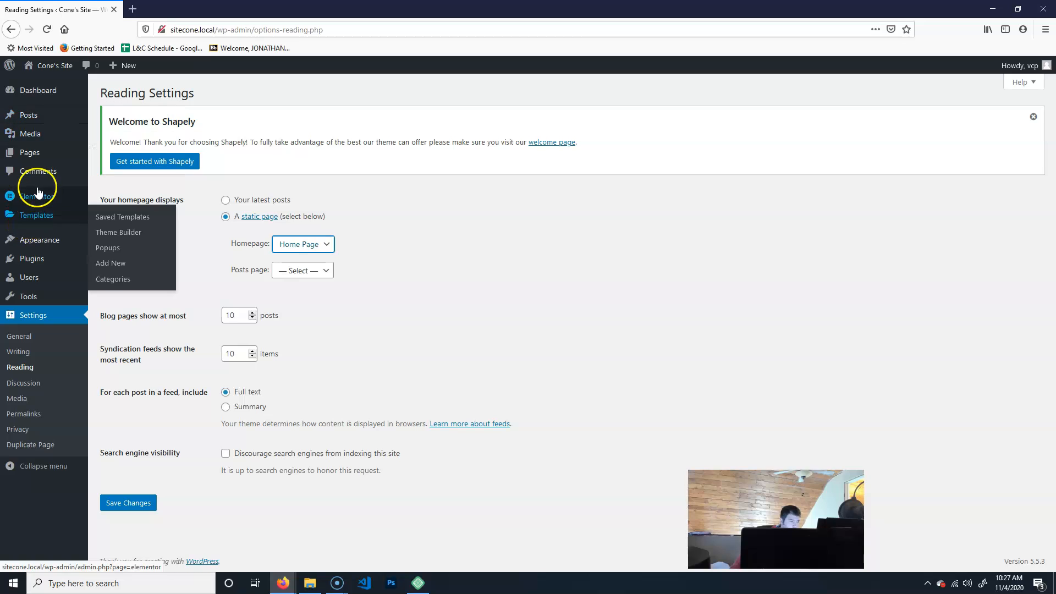
pyautogui.moveTo(37, 194)
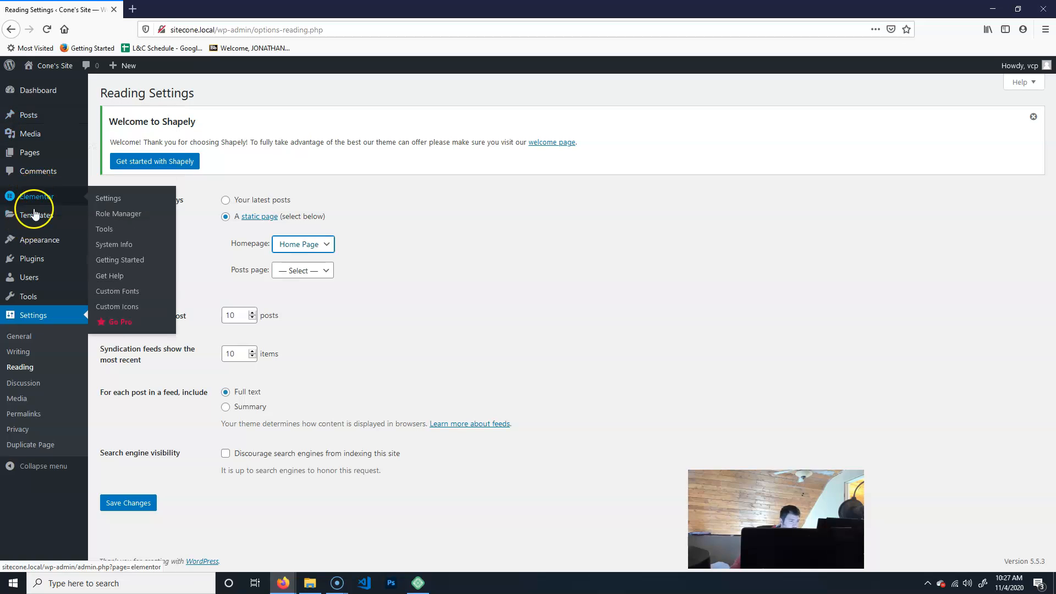
pyautogui.click(27, 152)
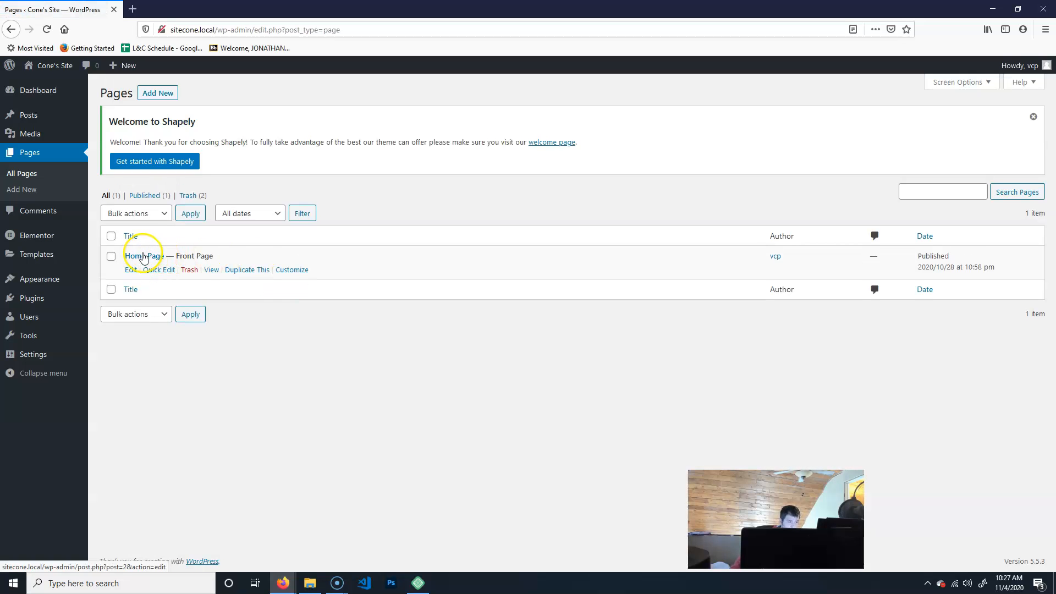
pyautogui.click(212, 270)
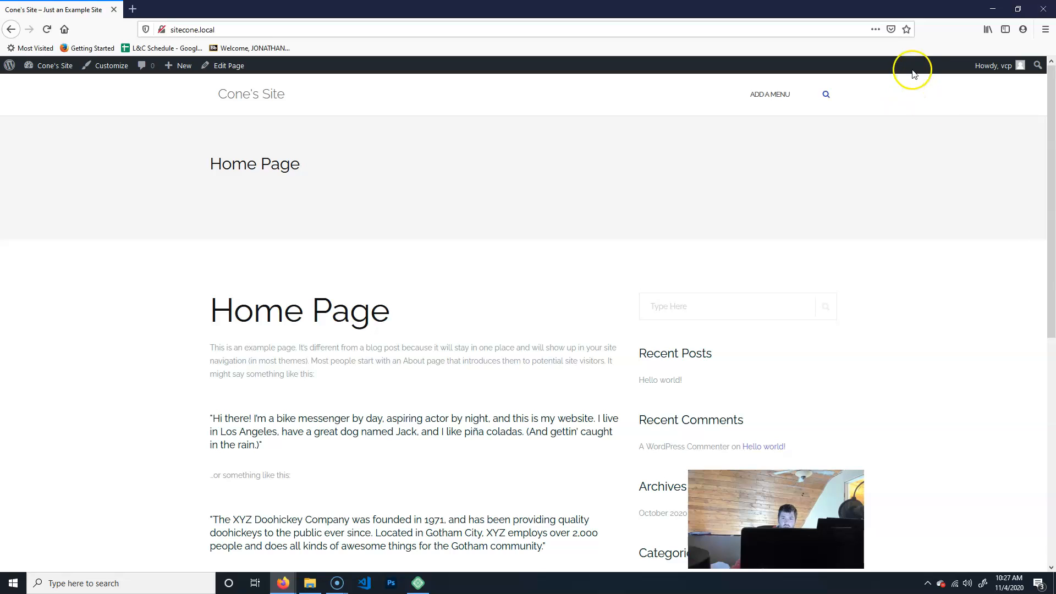
pyautogui.click(233, 29)
pyautogui.click(232, 29)
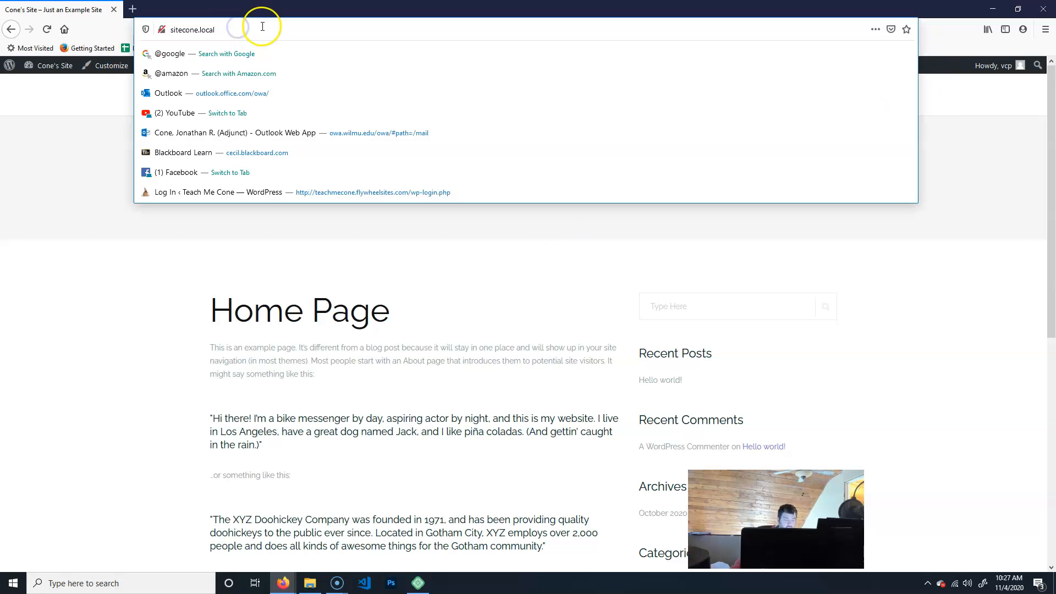
pyautogui.write('/wp')
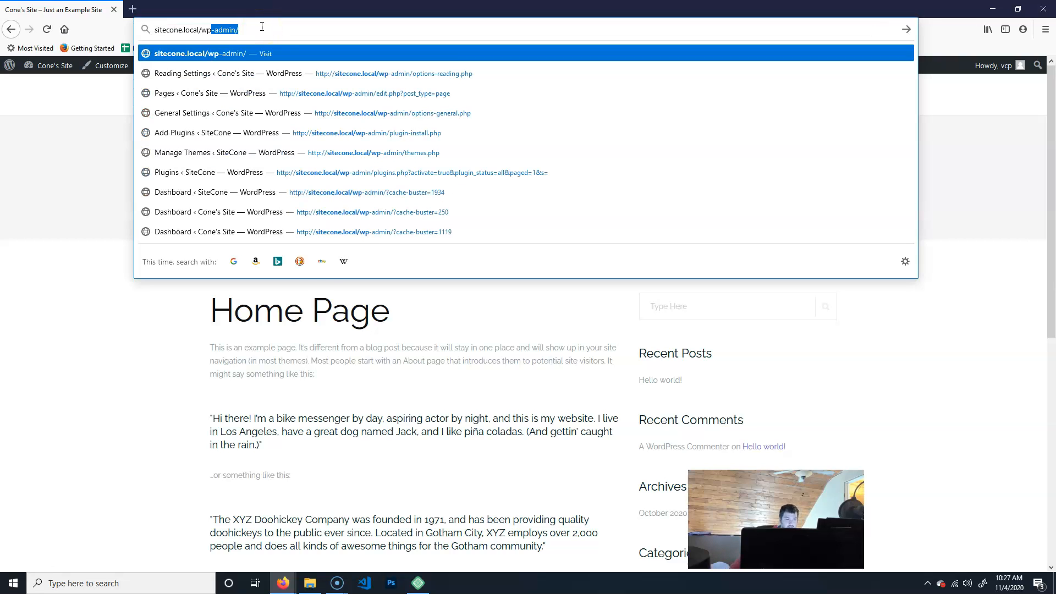
pyautogui.click(248, 406)
# Open the site Customizer and look over its list of settings sections.
pyautogui.moveTo(41, 70)
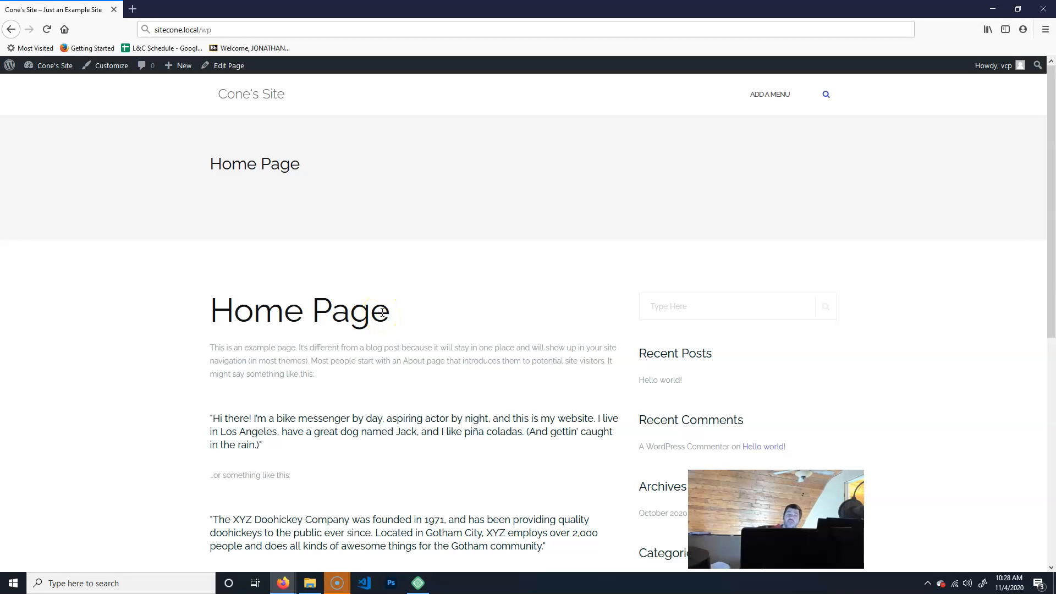
pyautogui.click(109, 70)
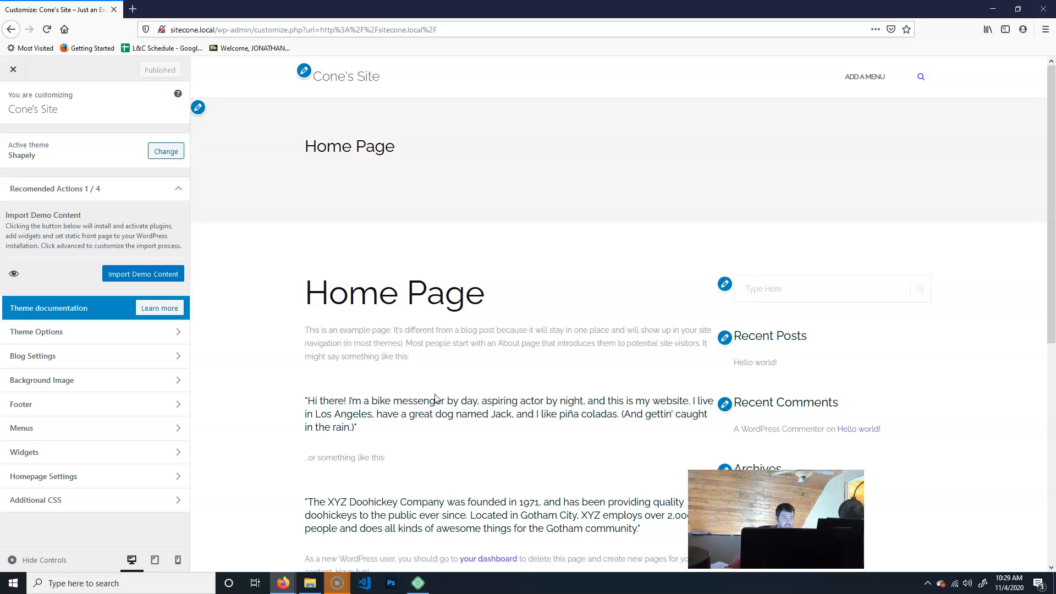
pyautogui.click(70, 481)
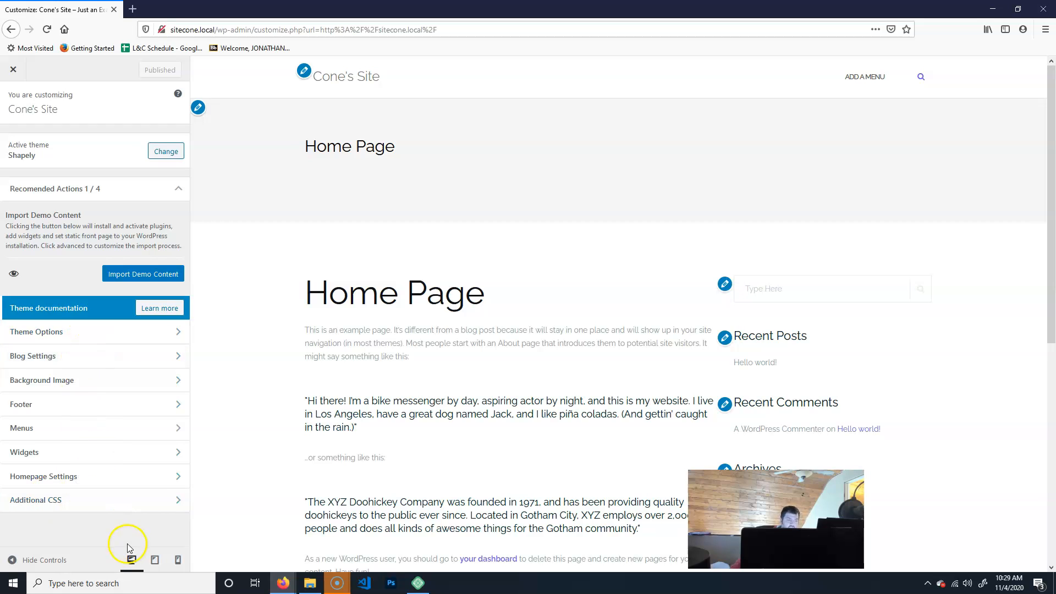
pyautogui.click(147, 508)
pyautogui.click(99, 367)
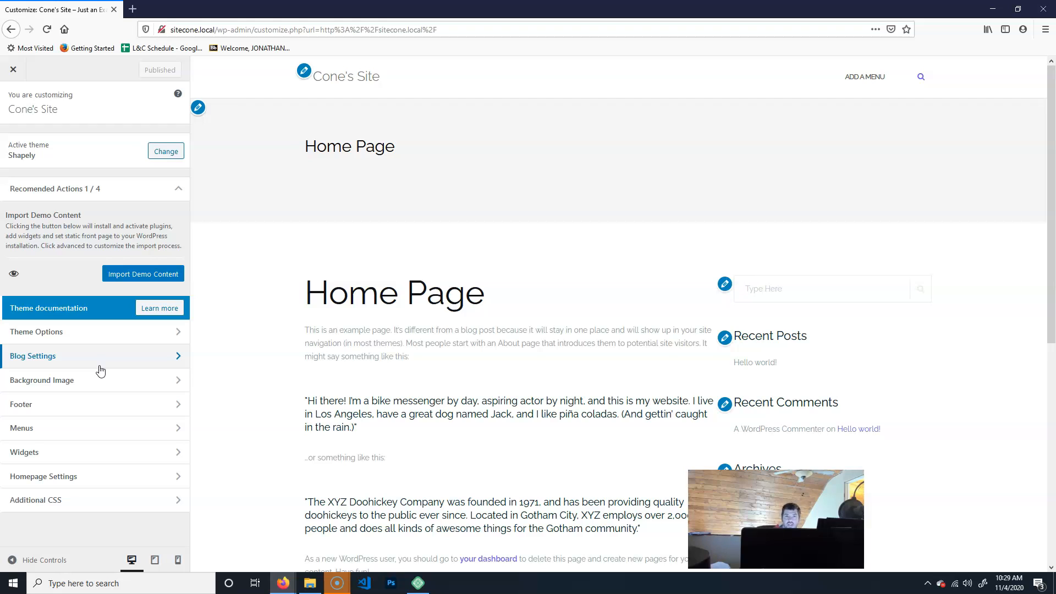
pyautogui.click(79, 440)
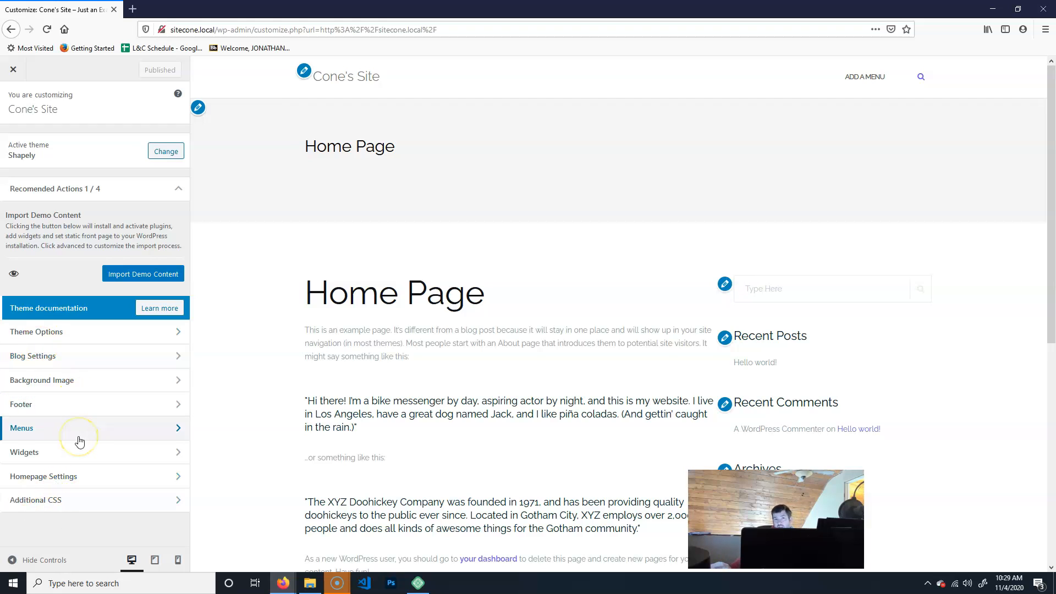
pyautogui.click(63, 481)
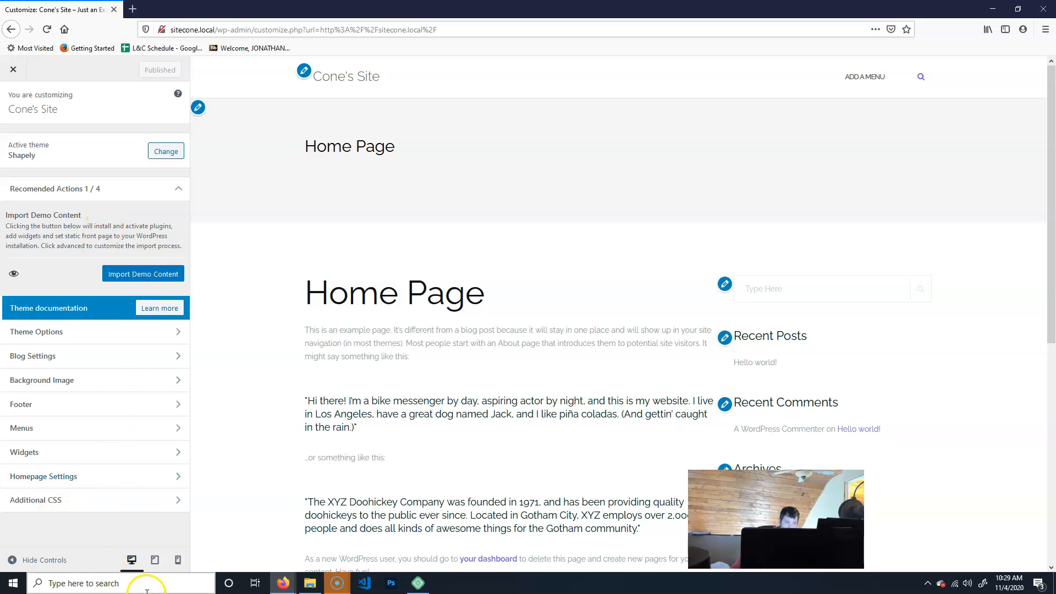
pyautogui.click(135, 552)
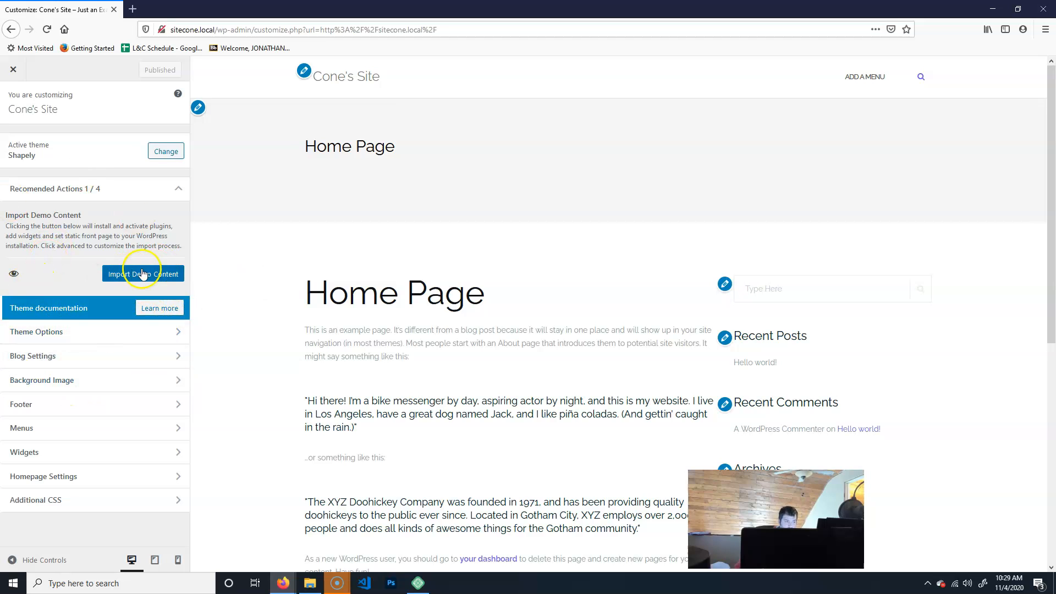
# In Theme Options' Site Identity, set the Site Title to Cecil College and the Tagline to Own your future.
pyautogui.click(53, 332)
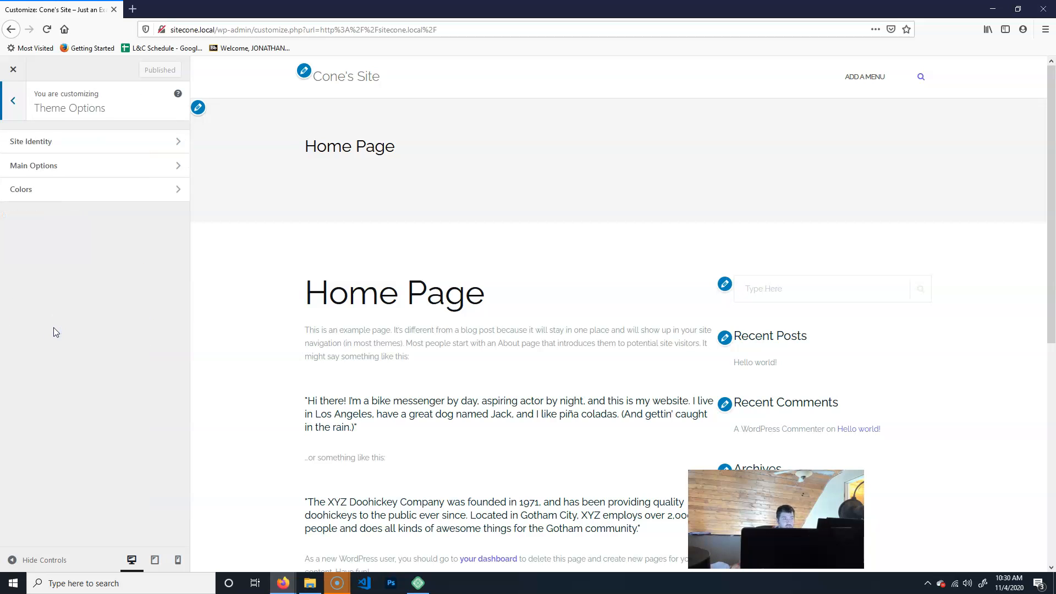
pyautogui.click(134, 142)
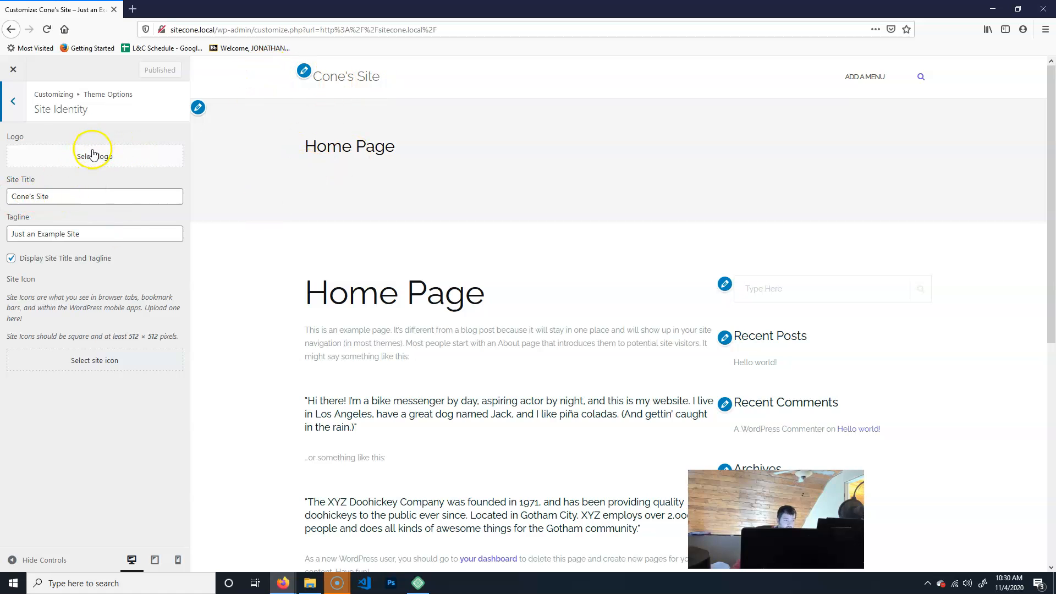
pyautogui.click(67, 196)
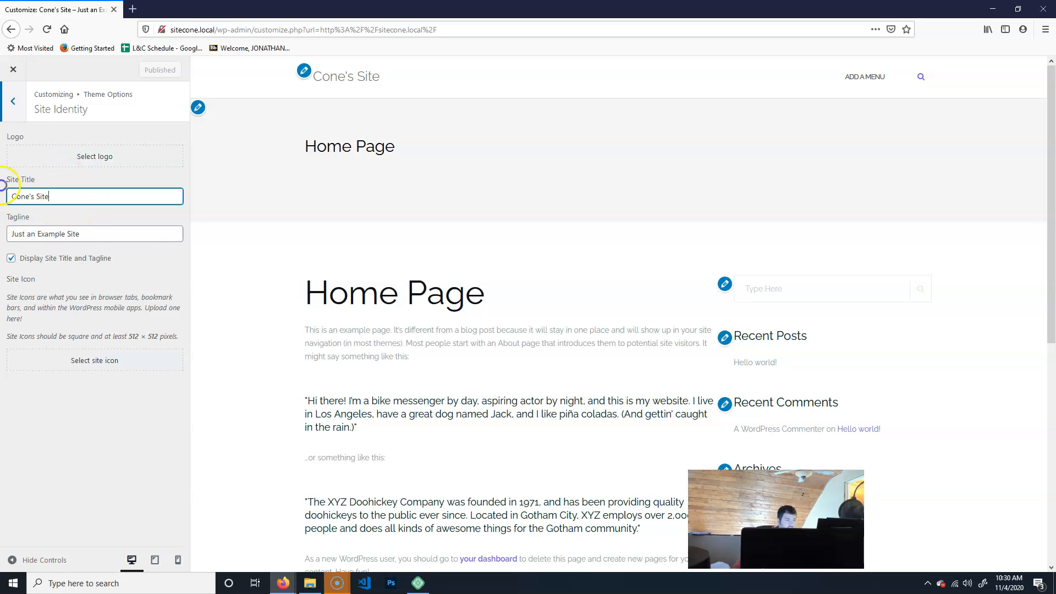
pyautogui.tripleClick(79, 198)
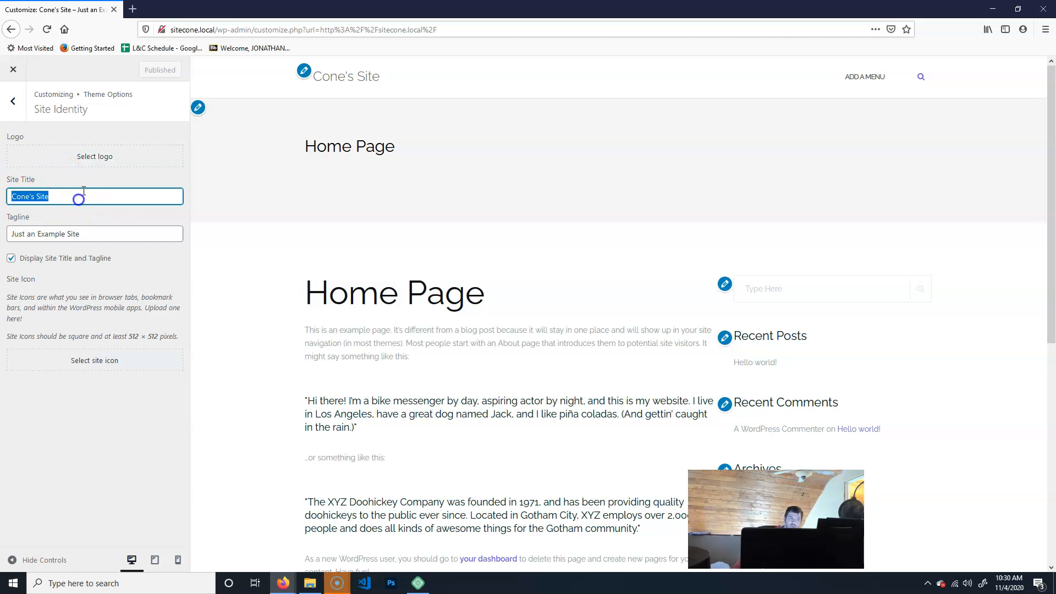
pyautogui.write('Cecil College')
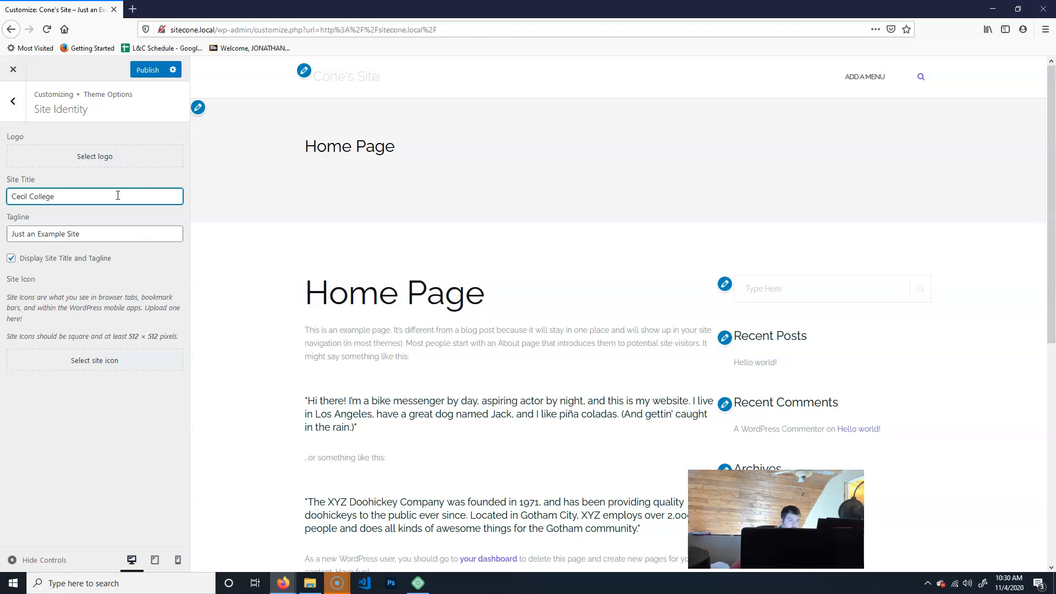
pyautogui.moveTo(126, 229); pyautogui.dragTo(2, 248)
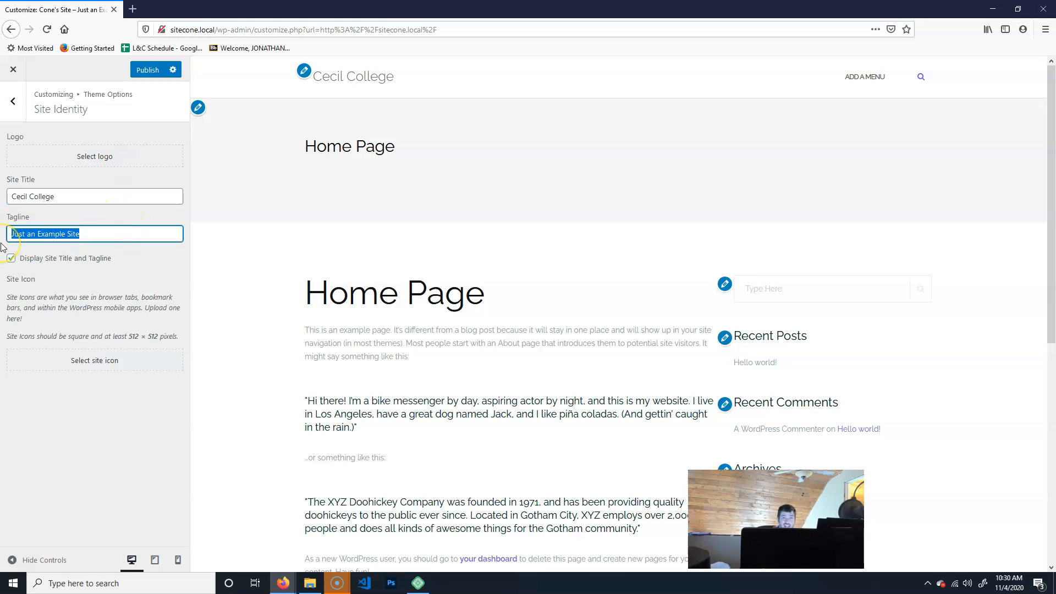
pyautogui.write('Own your future')
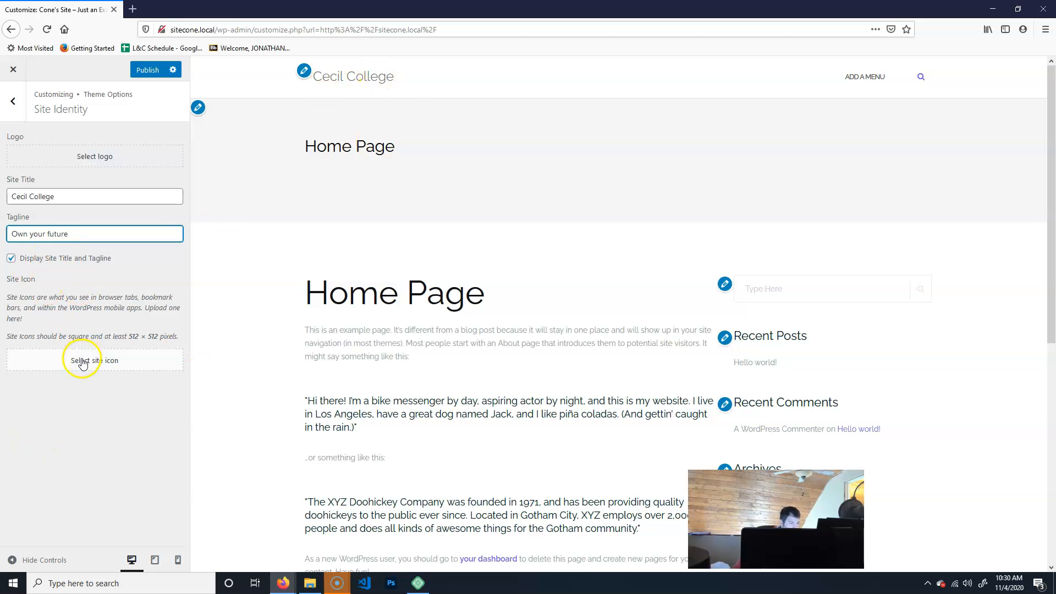
# Upload primary-mark.png from the images folder as the site logo and select it.
pyautogui.click(81, 161)
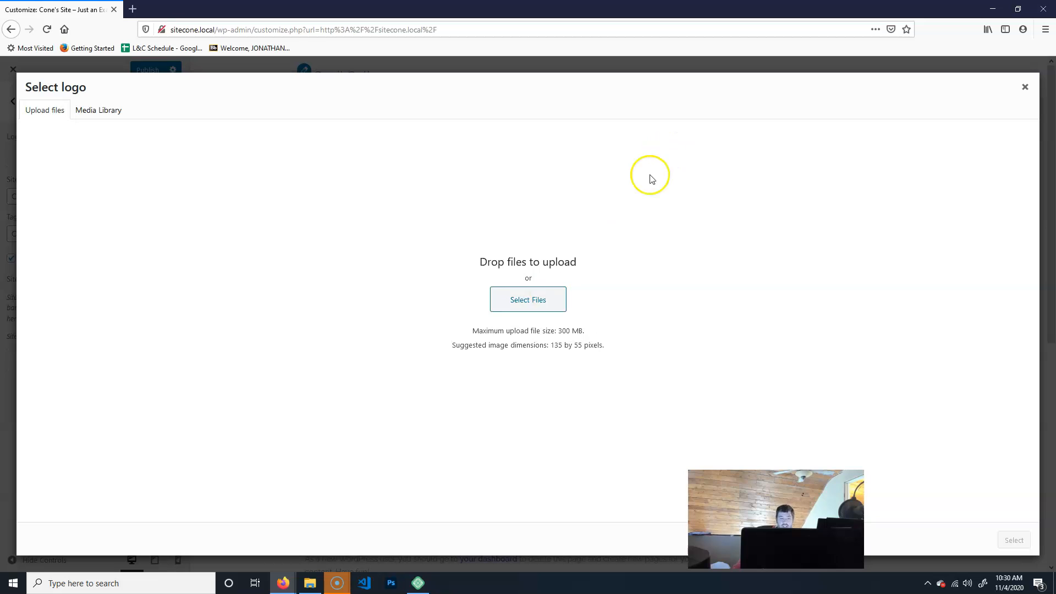
pyautogui.click(311, 584)
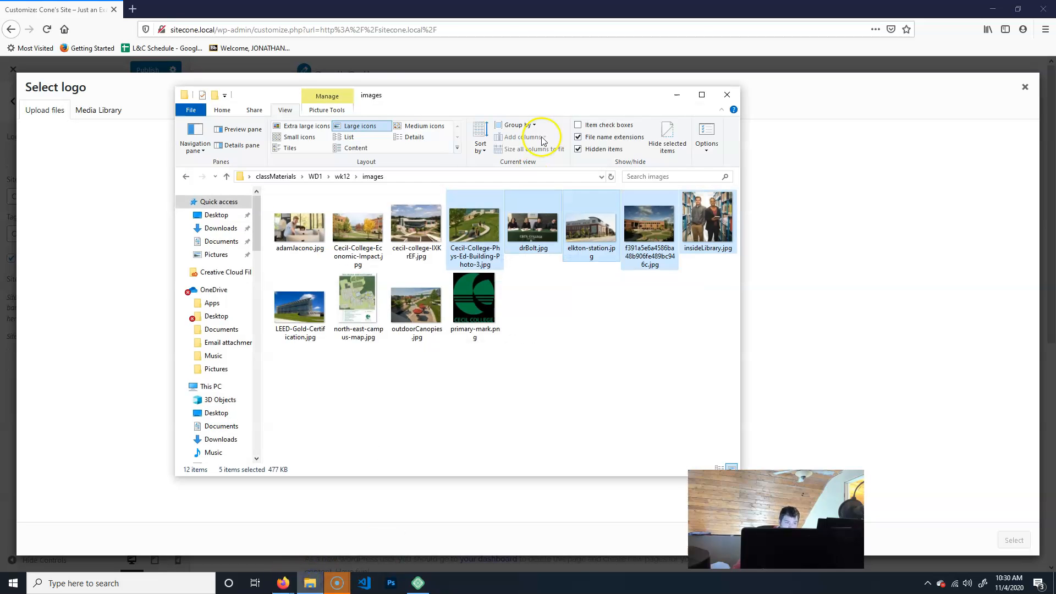
pyautogui.moveTo(495, 99); pyautogui.dragTo(706, 107)
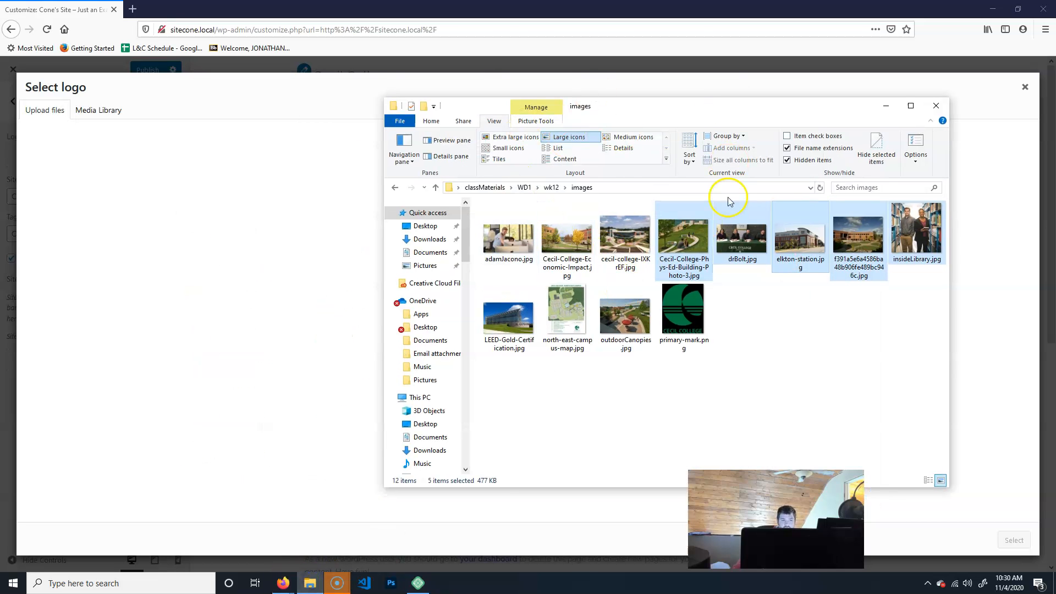
pyautogui.click(680, 307)
pyautogui.moveTo(697, 319); pyautogui.dragTo(279, 364)
pyautogui.click(883, 105)
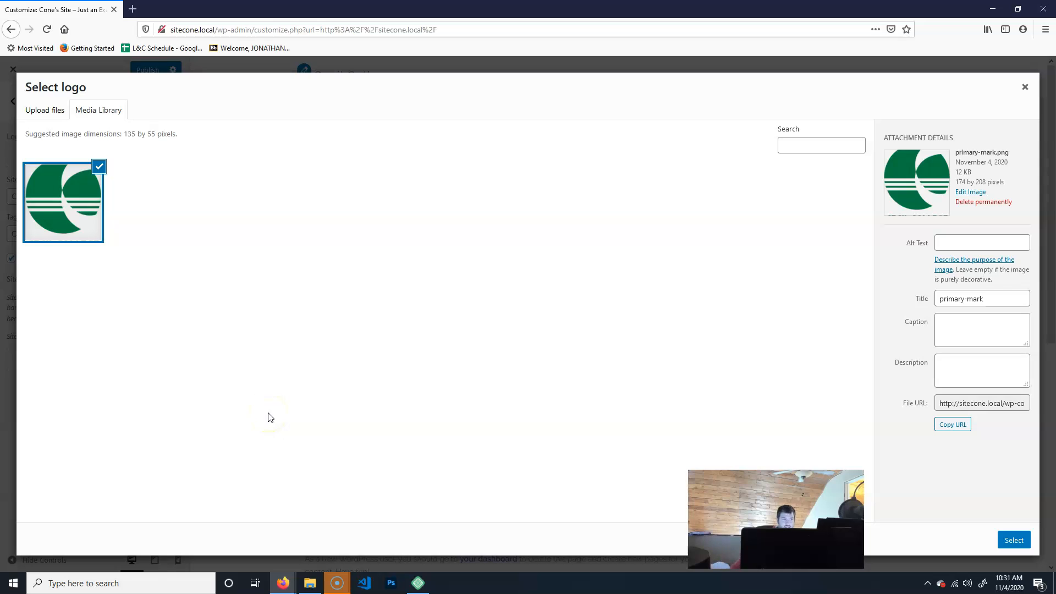
pyautogui.click(1013, 539)
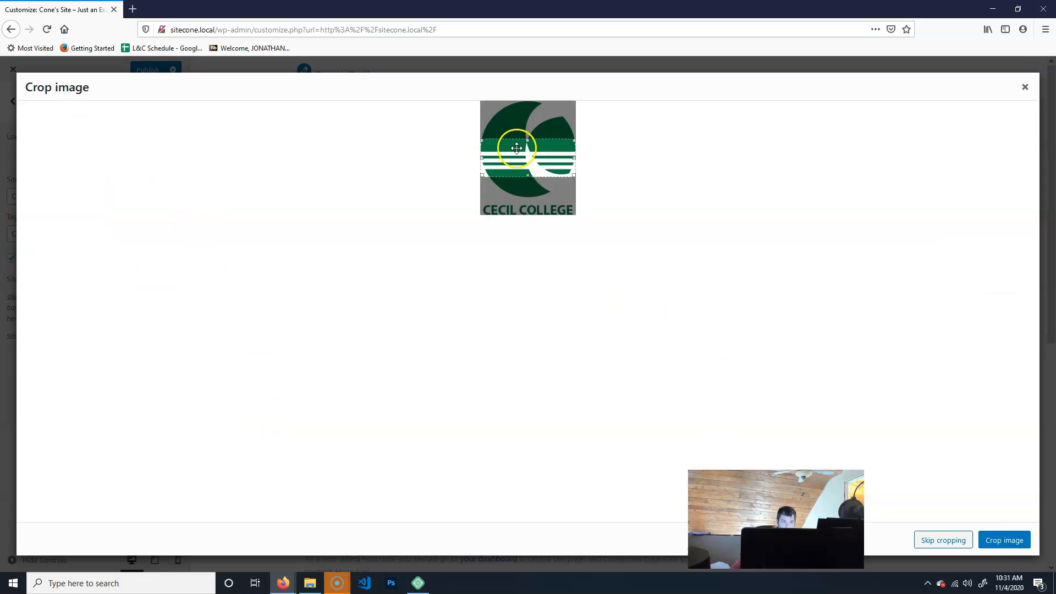
# Crop the logo to the circular emblem, leaving out the CECIL COLLEGE text, and apply the crop.
pyautogui.moveTo(532, 175); pyautogui.dragTo(525, 237)
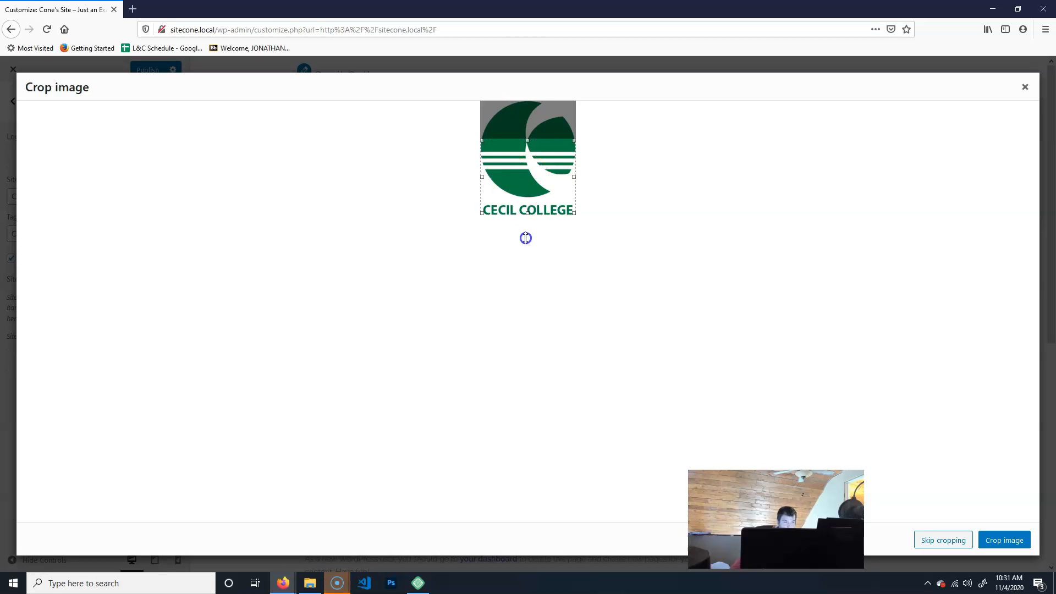
pyautogui.moveTo(527, 136); pyautogui.dragTo(535, 90)
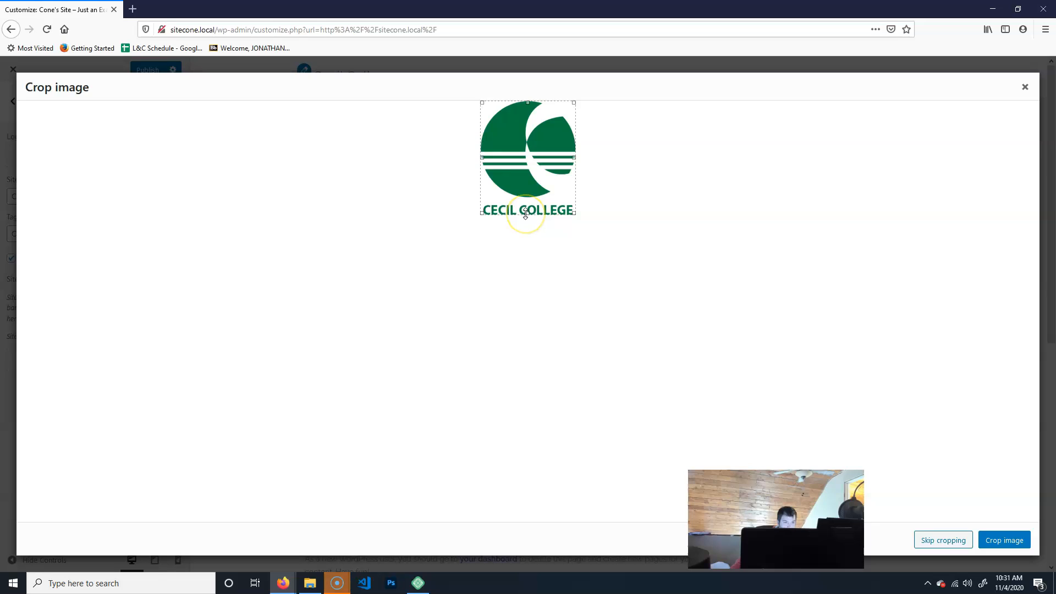
pyautogui.moveTo(525, 214); pyautogui.dragTo(526, 199)
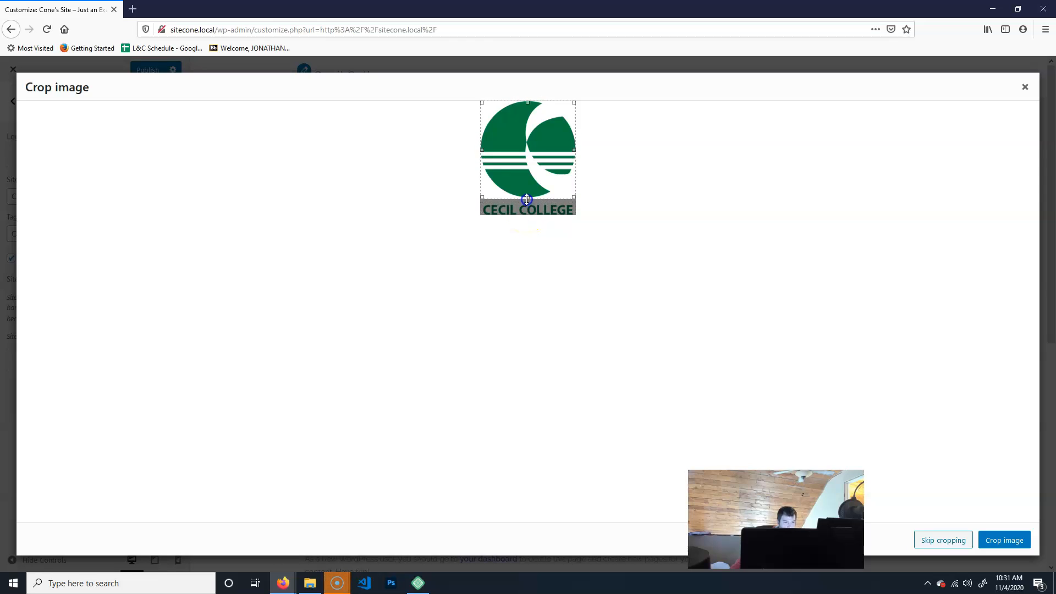
pyautogui.click(1004, 540)
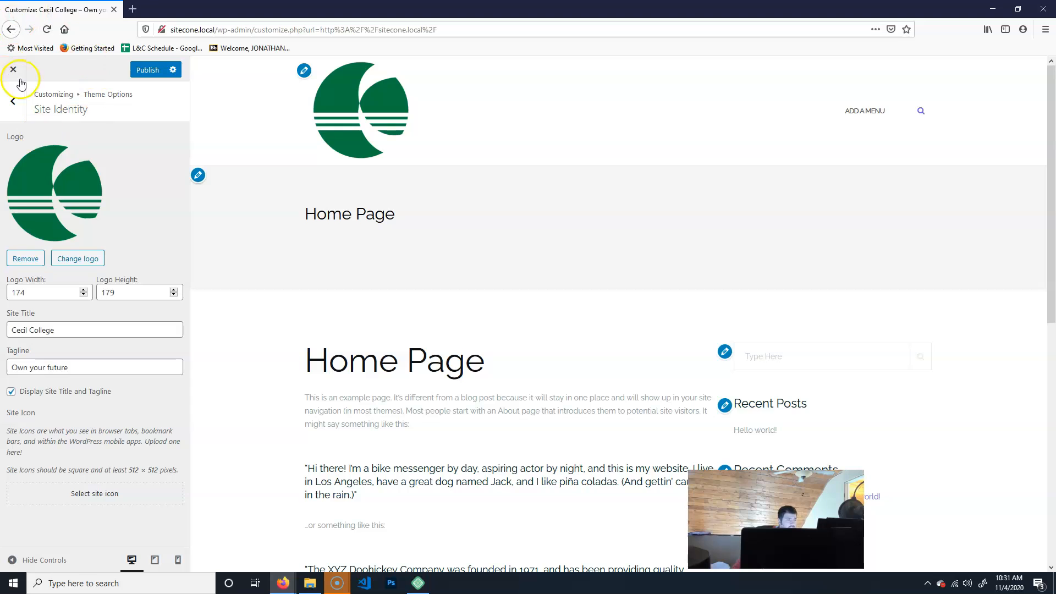
# Set primary-mark.png as the site icon, cropping it to the circular emblem without the CECIL COLLEGE text.
pyautogui.click(131, 10)
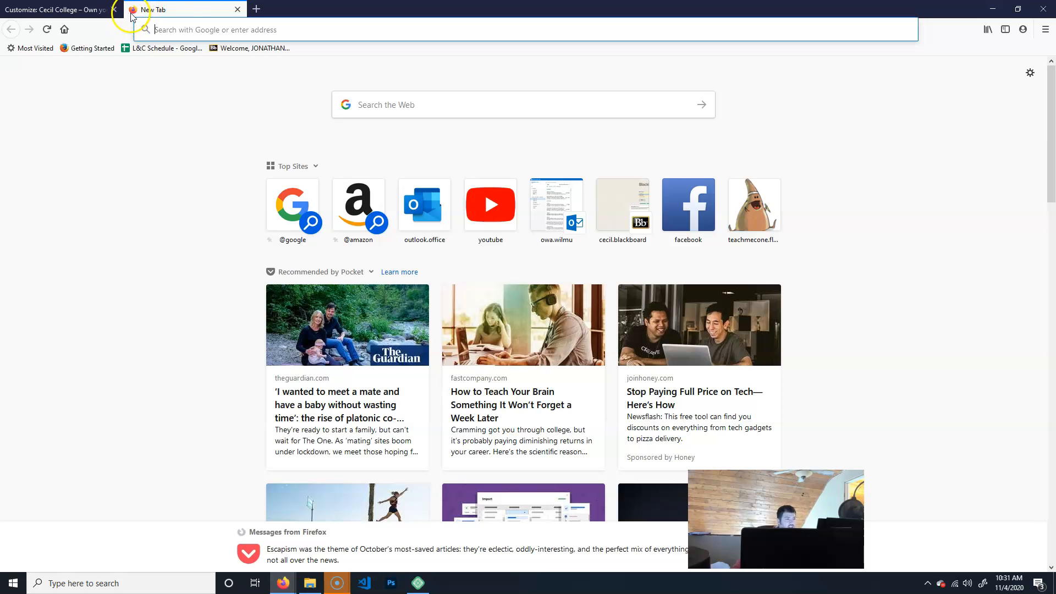
pyautogui.click(236, 10)
pyautogui.click(77, 496)
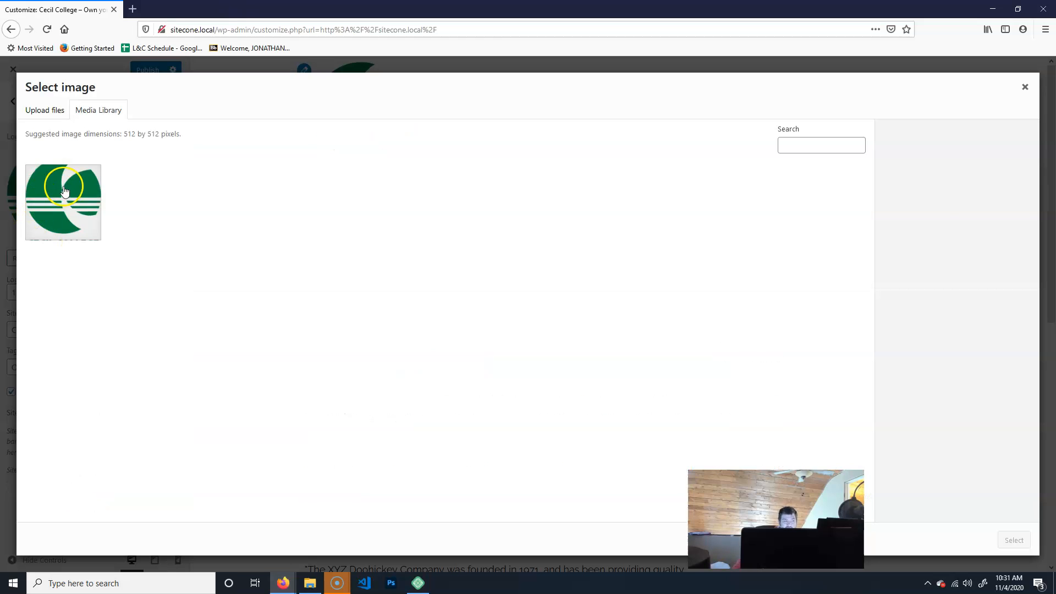
pyautogui.click(77, 215)
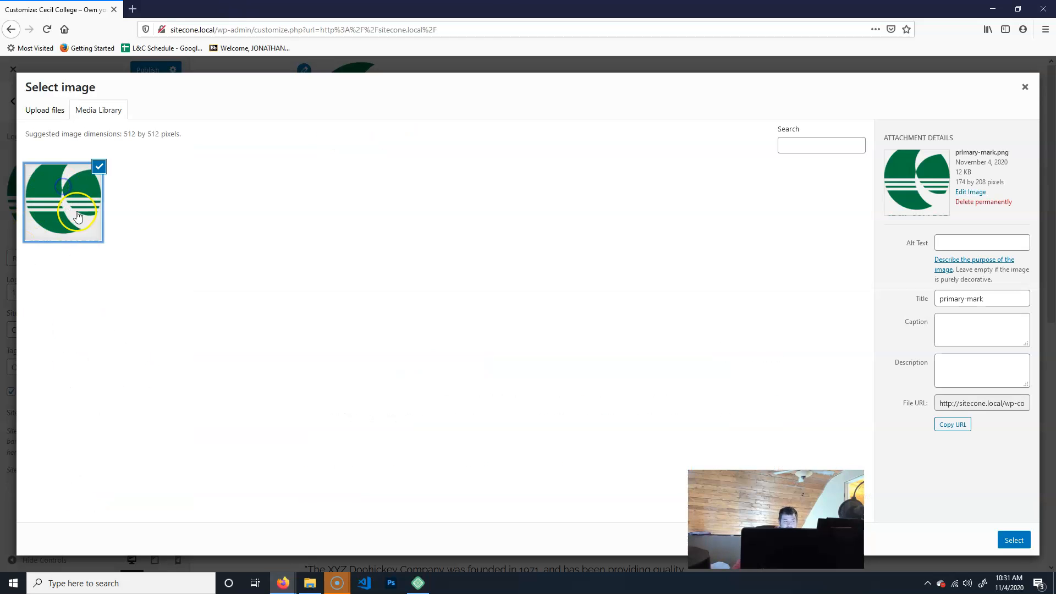
pyautogui.click(1013, 539)
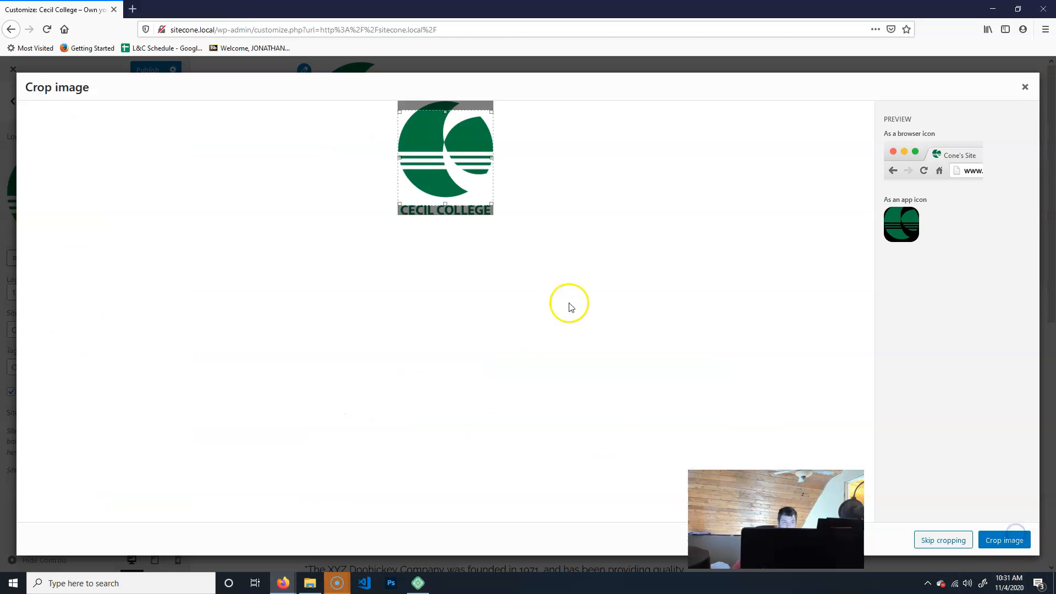
pyautogui.moveTo(461, 164); pyautogui.dragTo(461, 155)
pyautogui.moveTo(446, 195); pyautogui.dragTo(445, 221)
pyautogui.moveTo(460, 158); pyautogui.dragTo(461, 159)
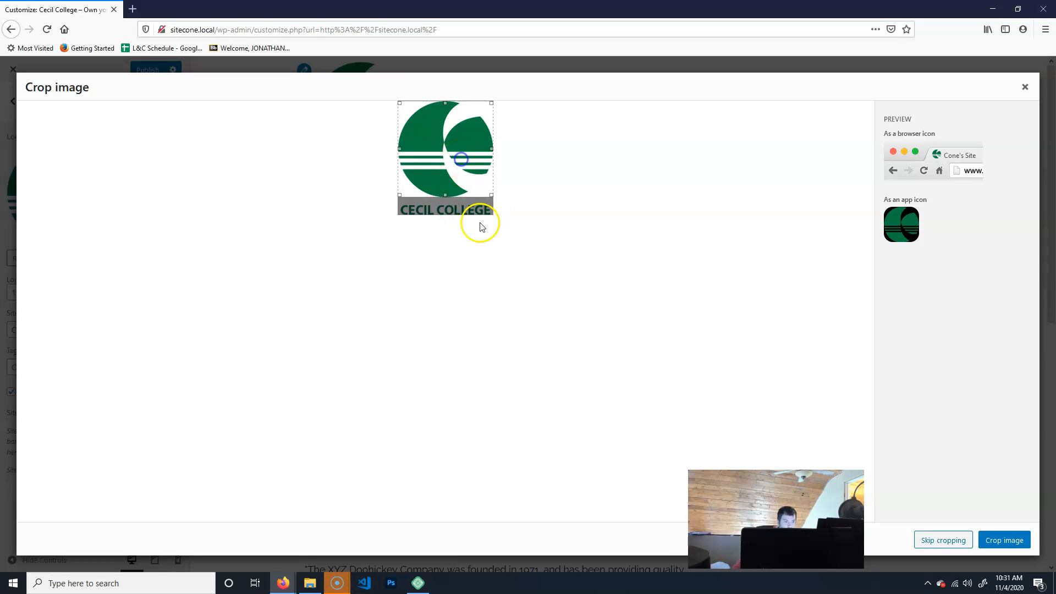
pyautogui.click(1010, 542)
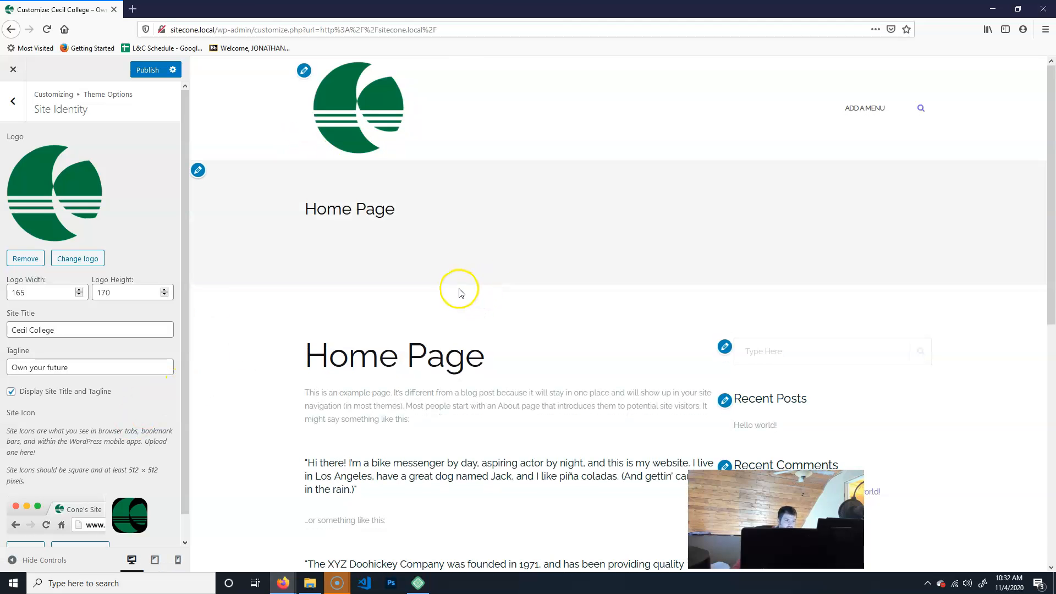
# Set the logo width to 100.
pyautogui.moveTo(51, 291); pyautogui.dragTo(2, 288)
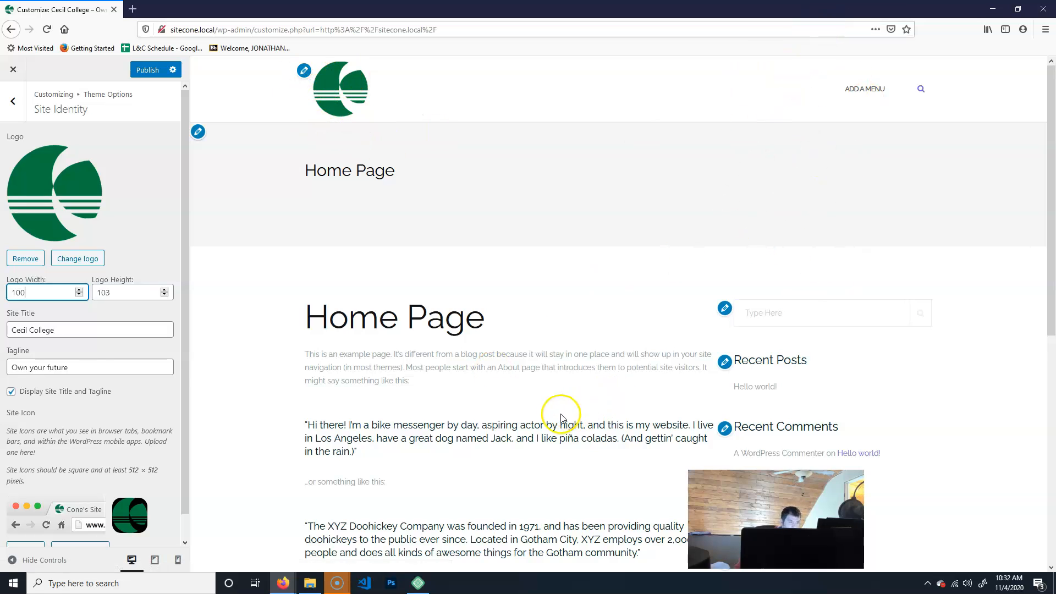
pyautogui.scroll(-1, 121, 385)
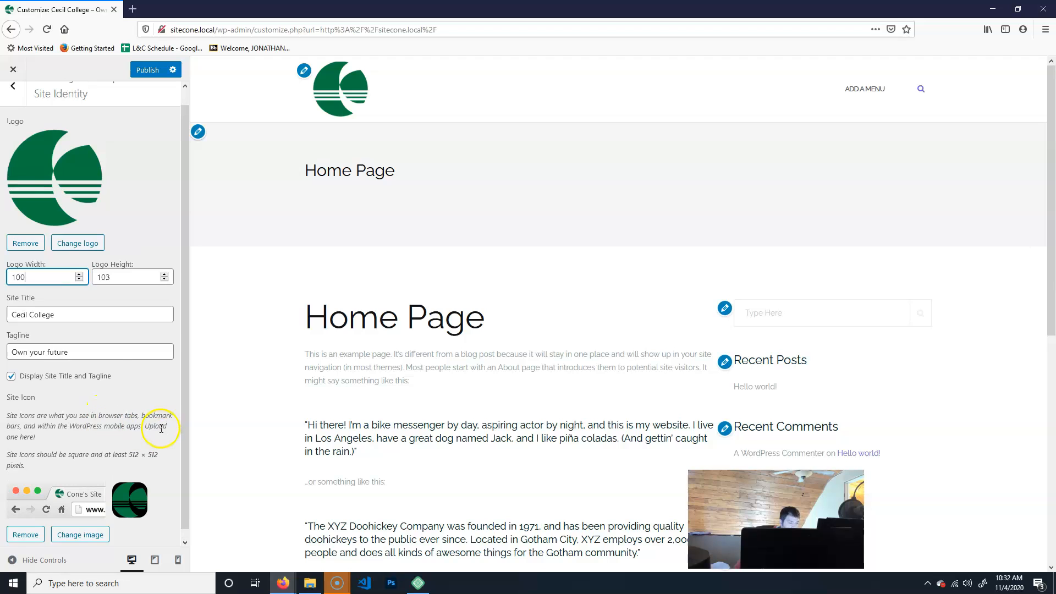
pyautogui.scroll(1, 161, 428)
# In Theme Options' Main Options, switch off the Sticky header.
pyautogui.click(13, 100)
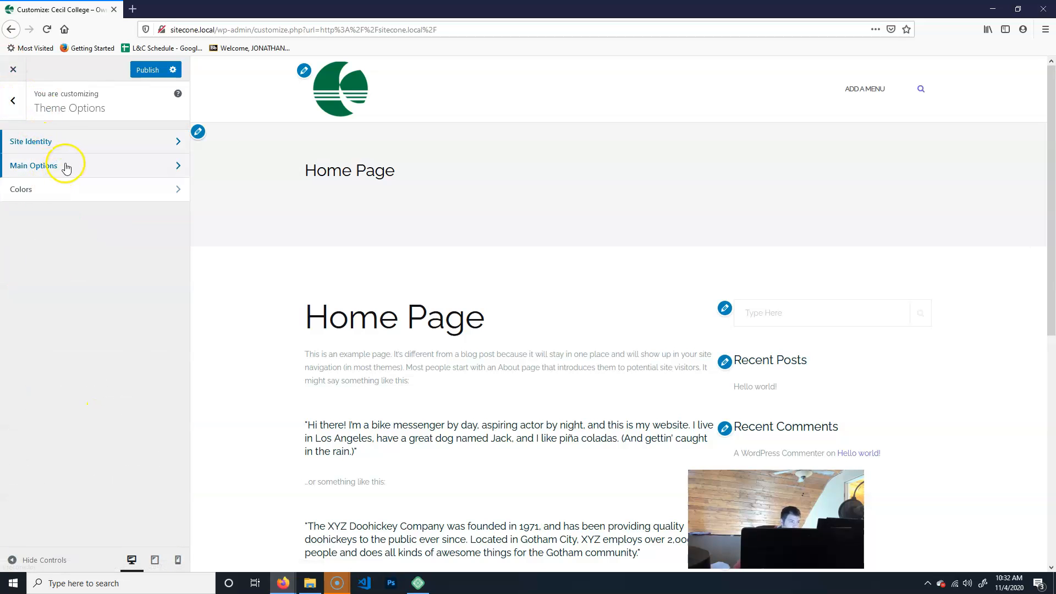
pyautogui.click(65, 166)
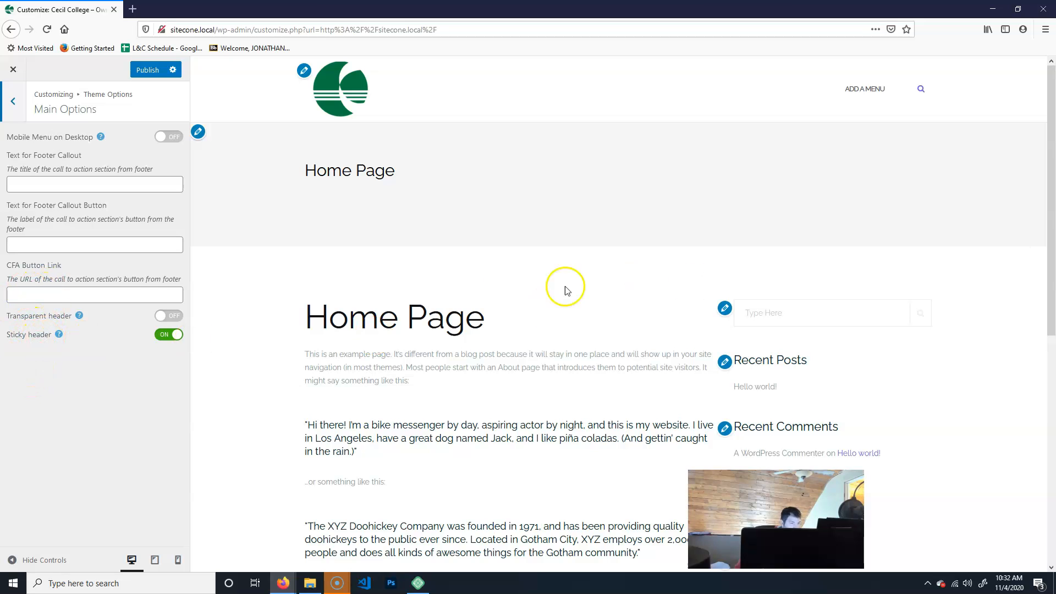
pyautogui.scroll(-8, 506, 308)
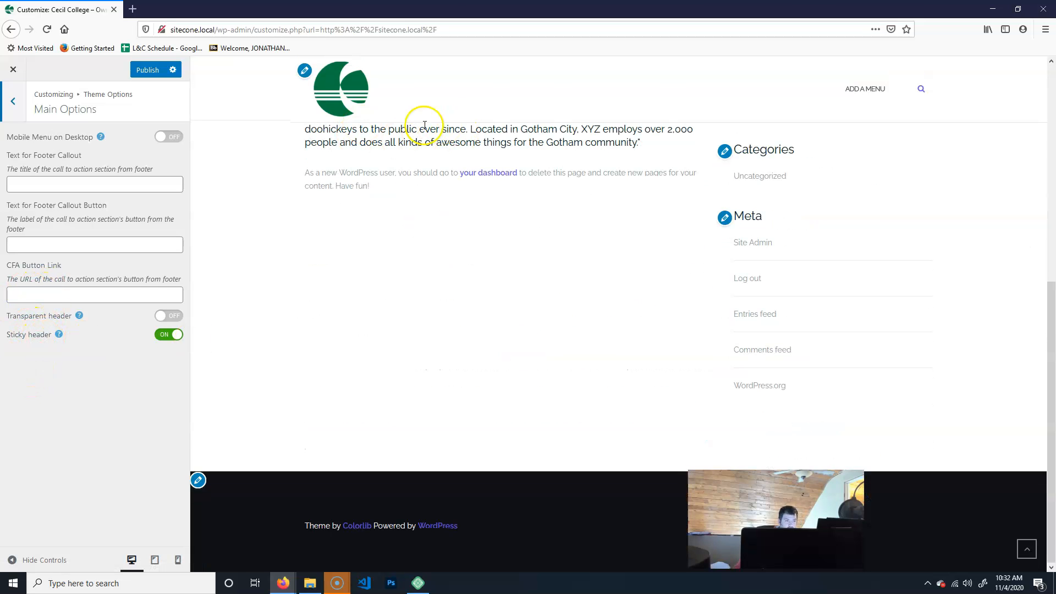
pyautogui.scroll(8, 495, 290)
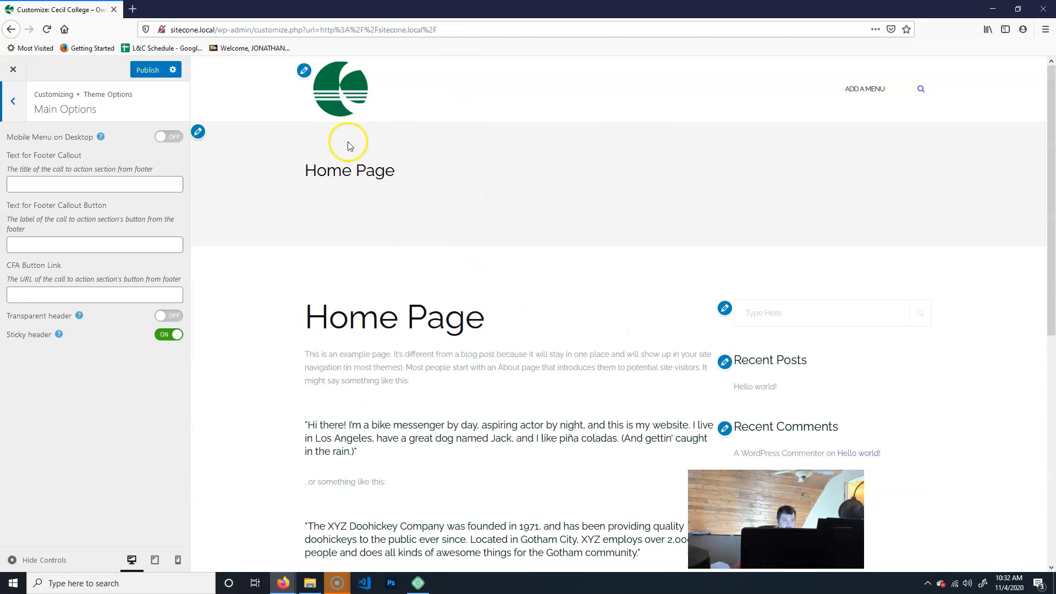
pyautogui.click(171, 340)
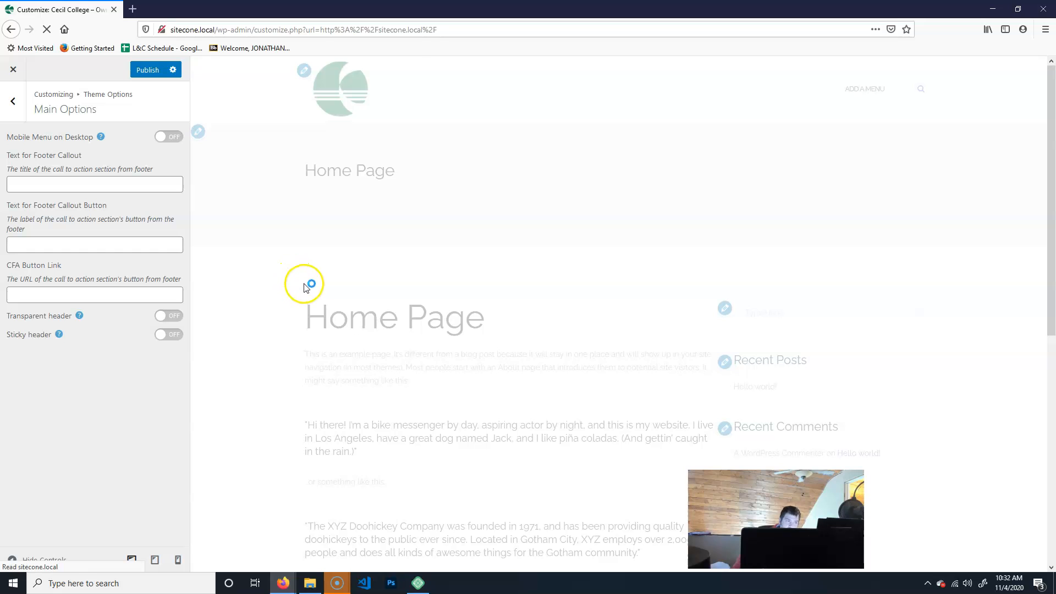
pyautogui.scroll(-5, 441, 314)
pyautogui.scroll(5, 436, 316)
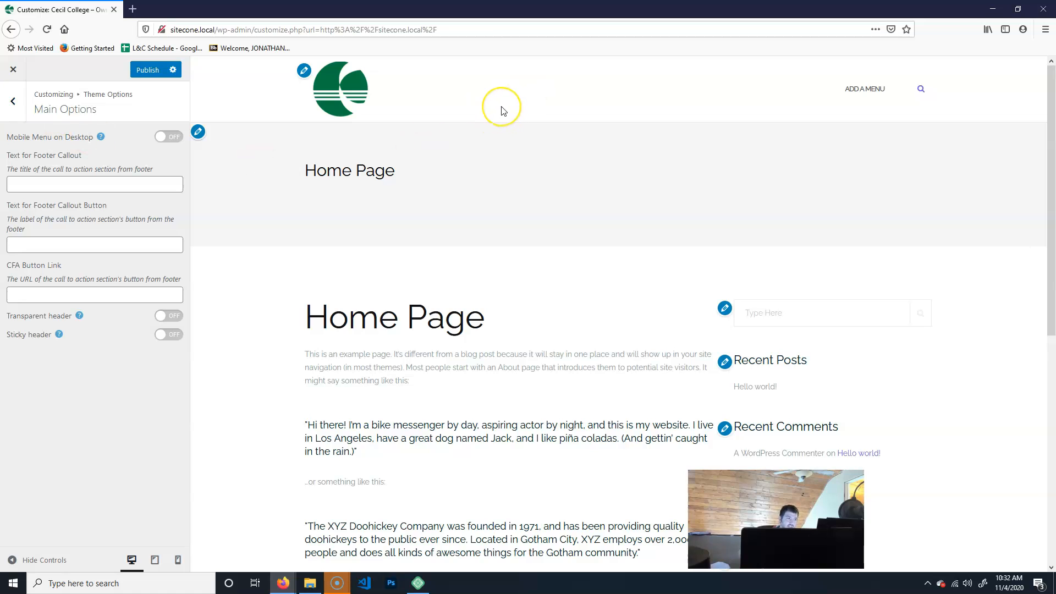
# In the theme's Colors section, set the Header Text Color to dark green #247722.
pyautogui.click(13, 101)
pyautogui.click(62, 190)
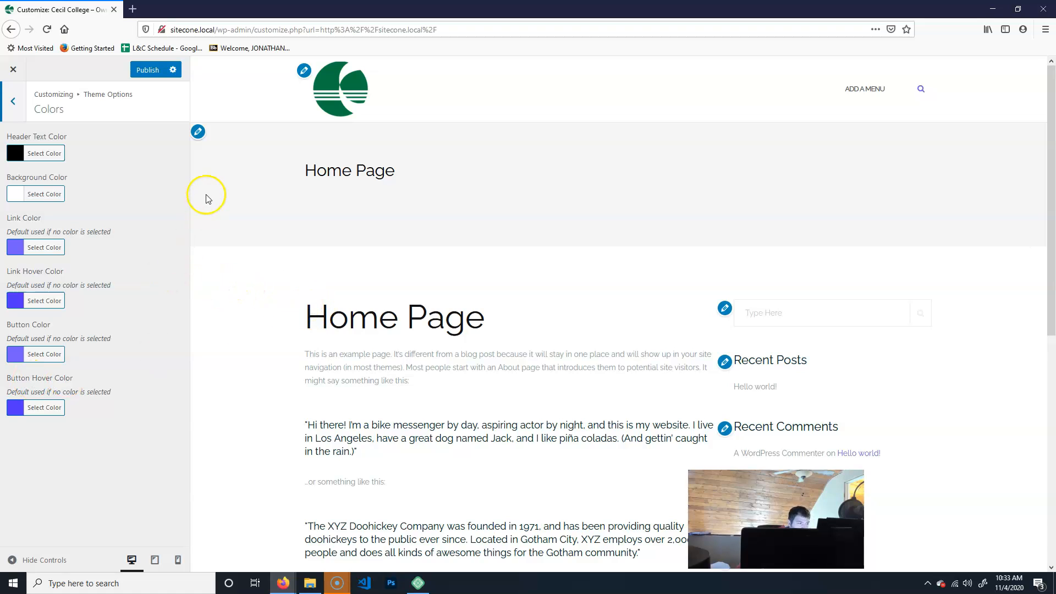
pyautogui.click(22, 154)
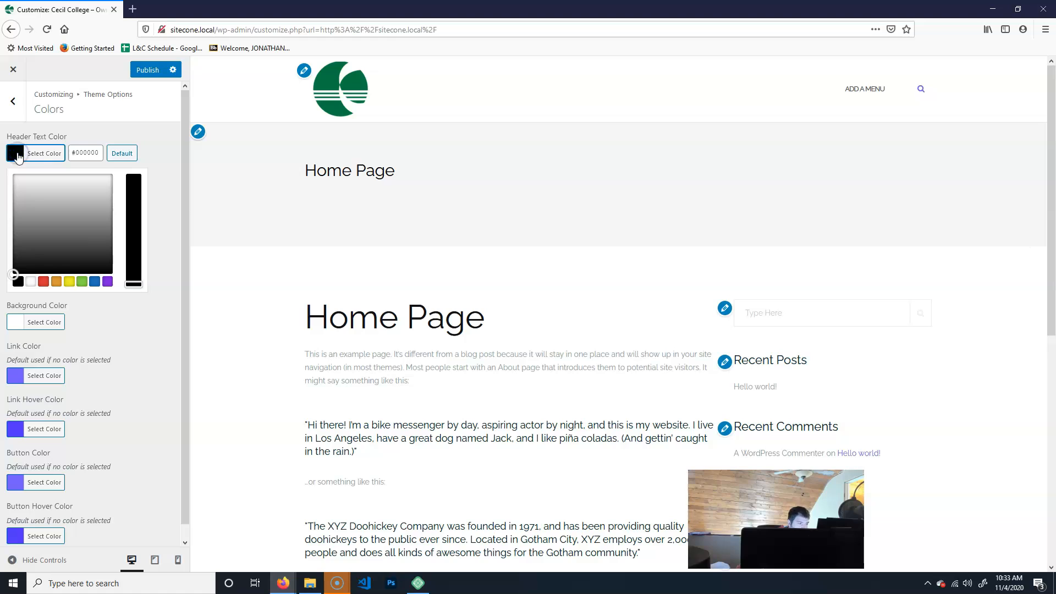
pyautogui.click(81, 281)
pyautogui.moveTo(44, 190); pyautogui.dragTo(45, 222)
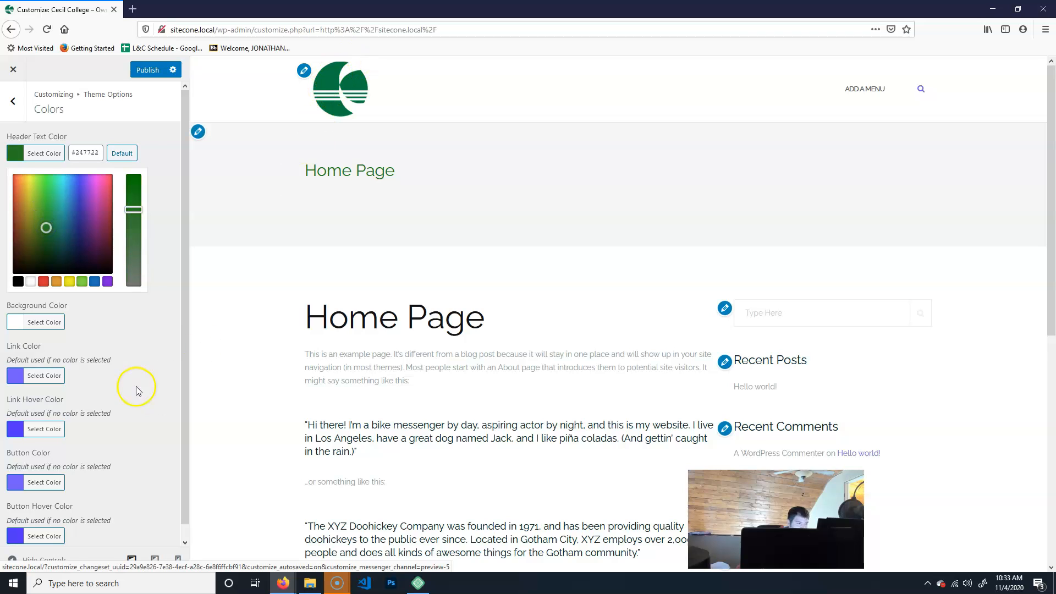
pyautogui.click(160, 138)
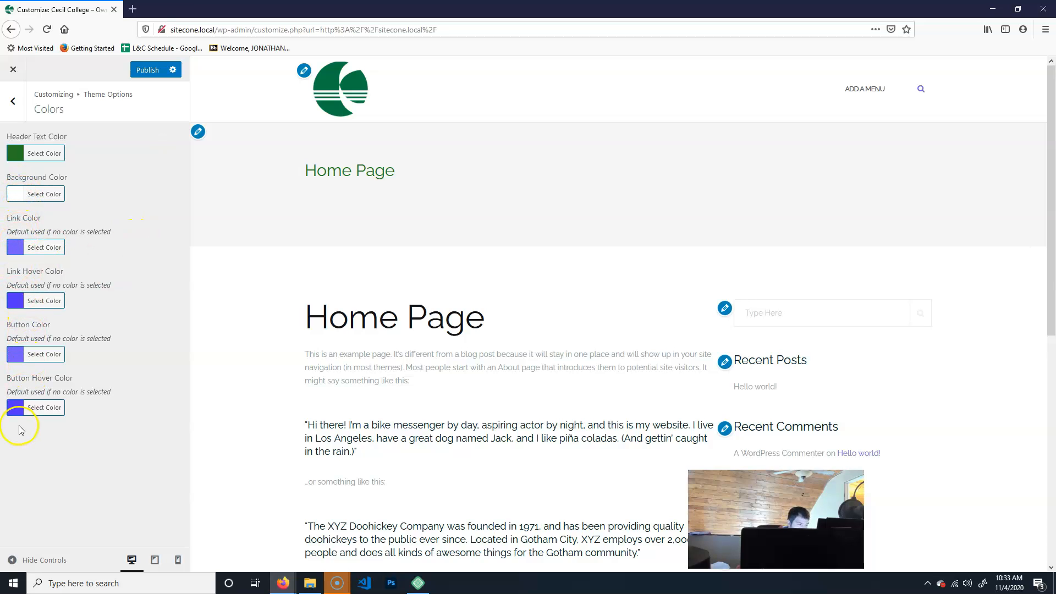
# Set the Link Color to the yellow preset.
pyautogui.click(19, 250)
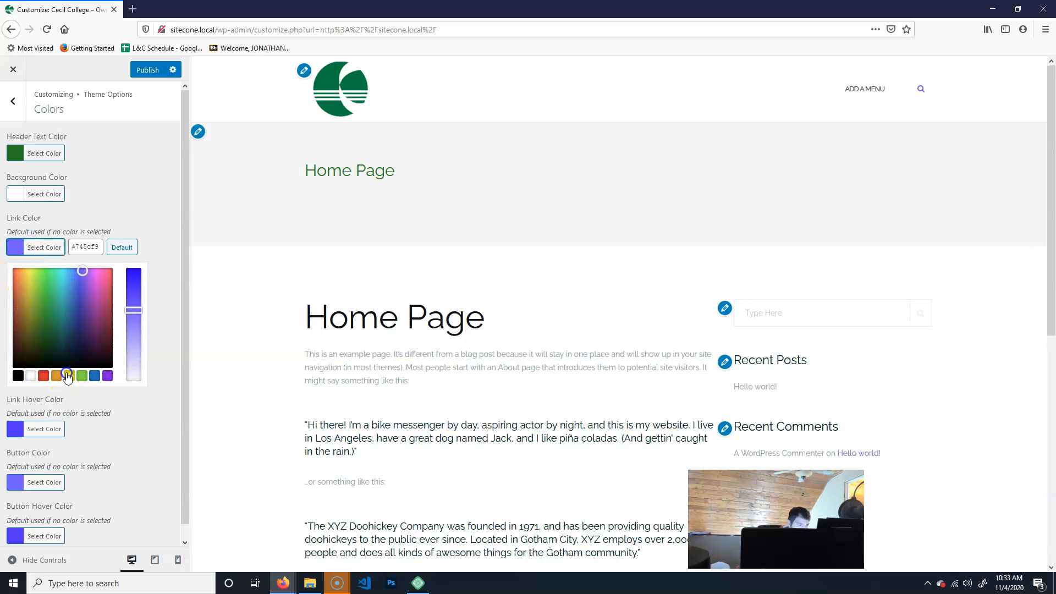
pyautogui.click(66, 377)
pyautogui.click(134, 235)
# Set the Link Hover Color to the orange preset #dd9933.
pyautogui.click(29, 146)
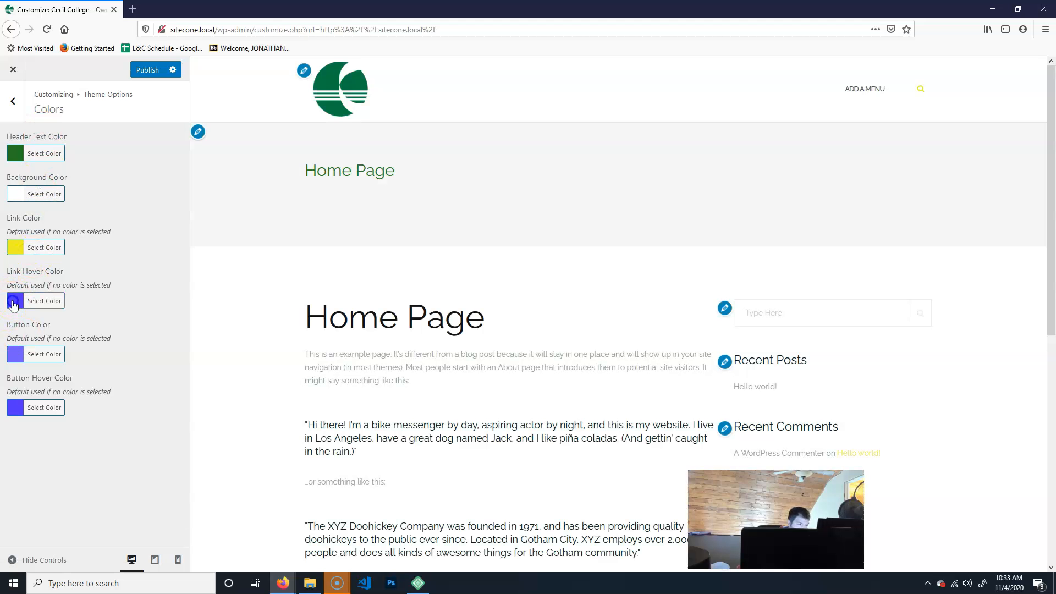
pyautogui.click(14, 301)
pyautogui.click(69, 429)
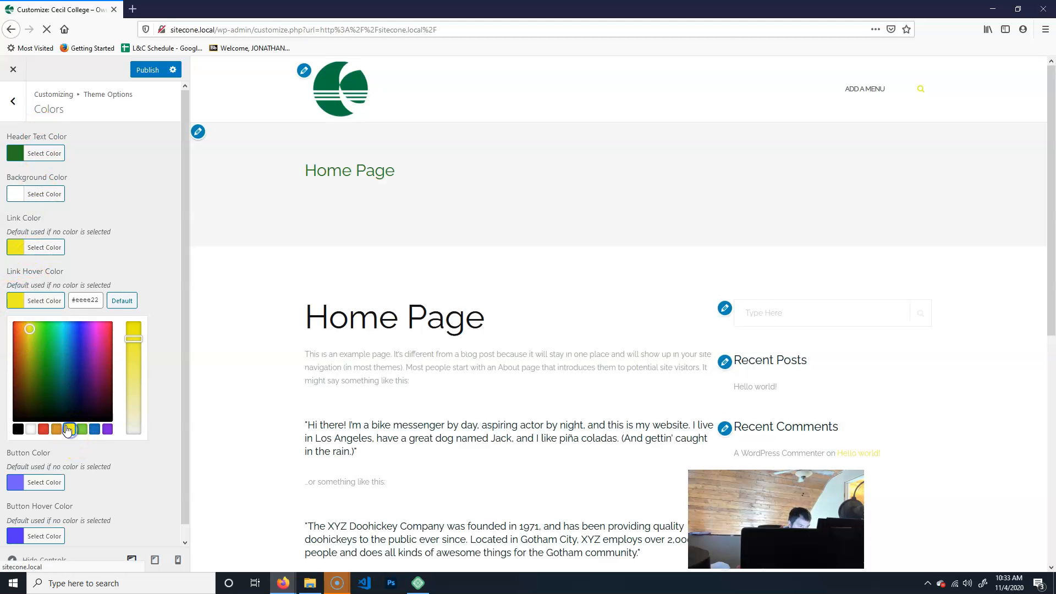
pyautogui.click(56, 429)
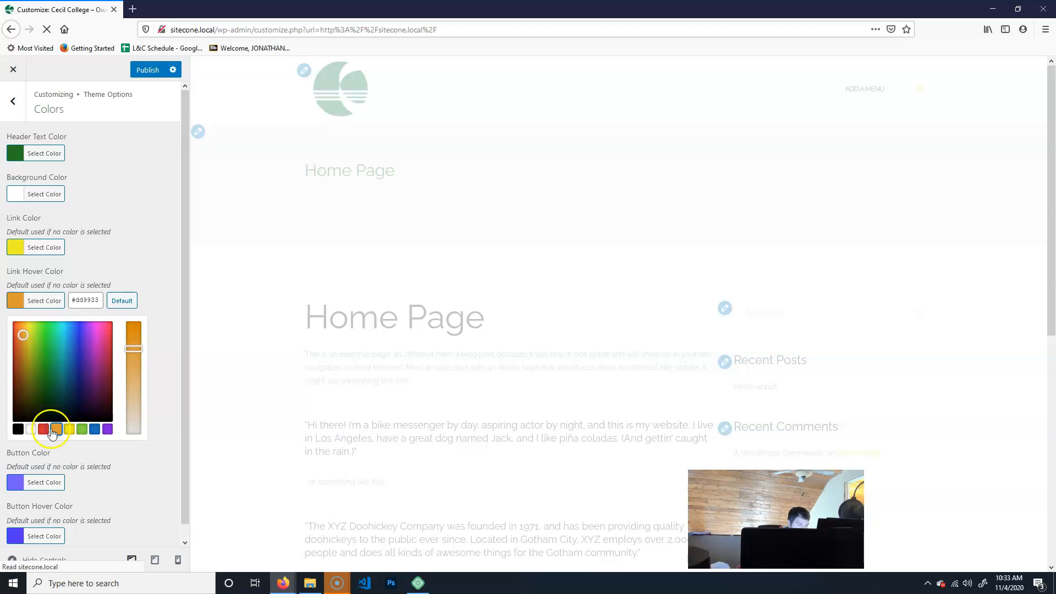
pyautogui.click(141, 203)
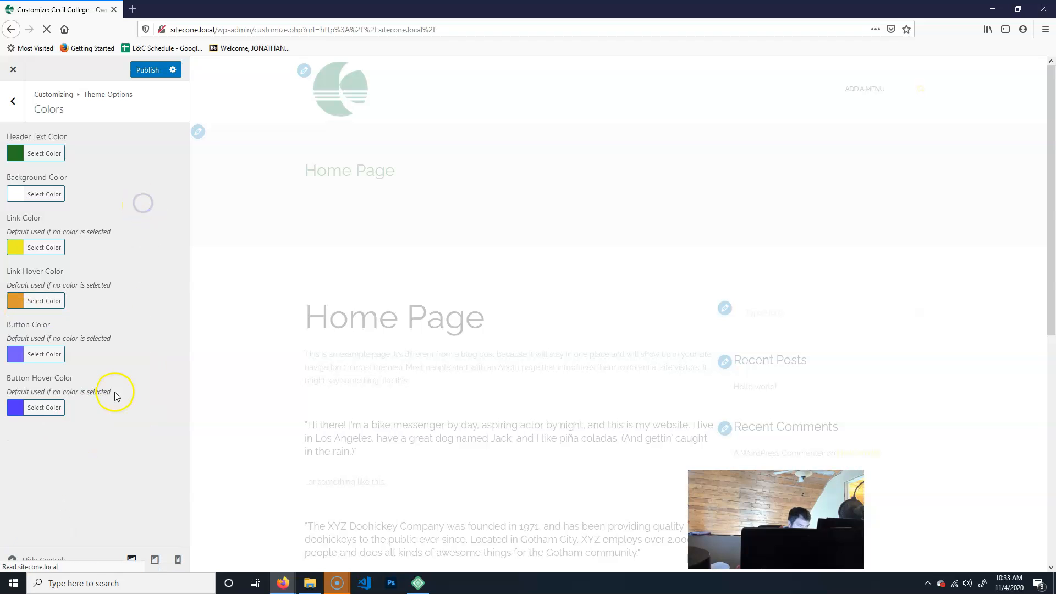
# Set the Button Color to the yellow preset.
pyautogui.click(16, 356)
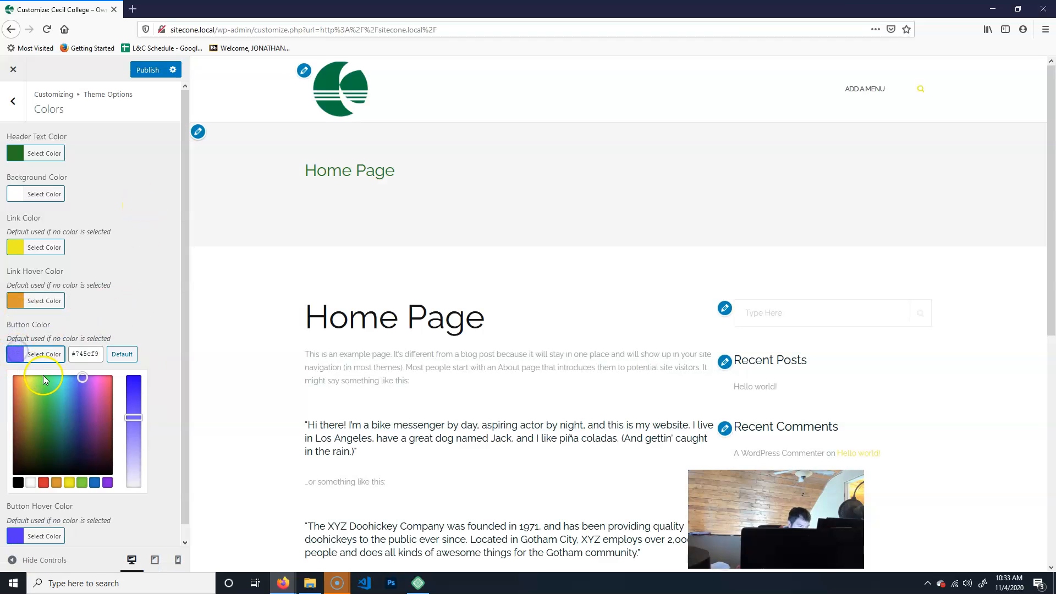
pyautogui.click(69, 482)
pyautogui.click(154, 293)
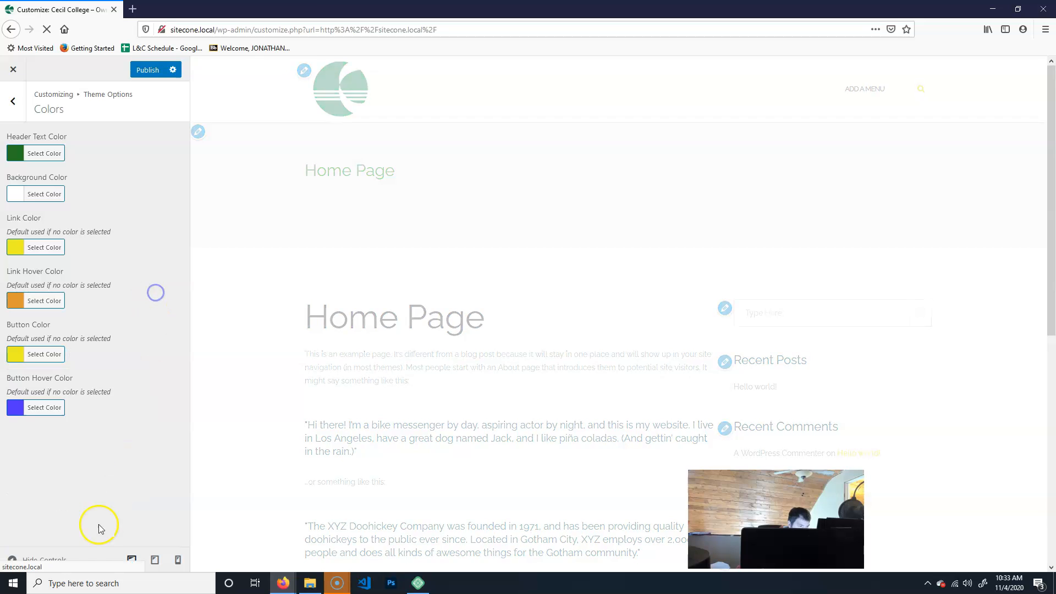
# Set the Button Hover Color to the orange preset #dd9933.
pyautogui.click(16, 410)
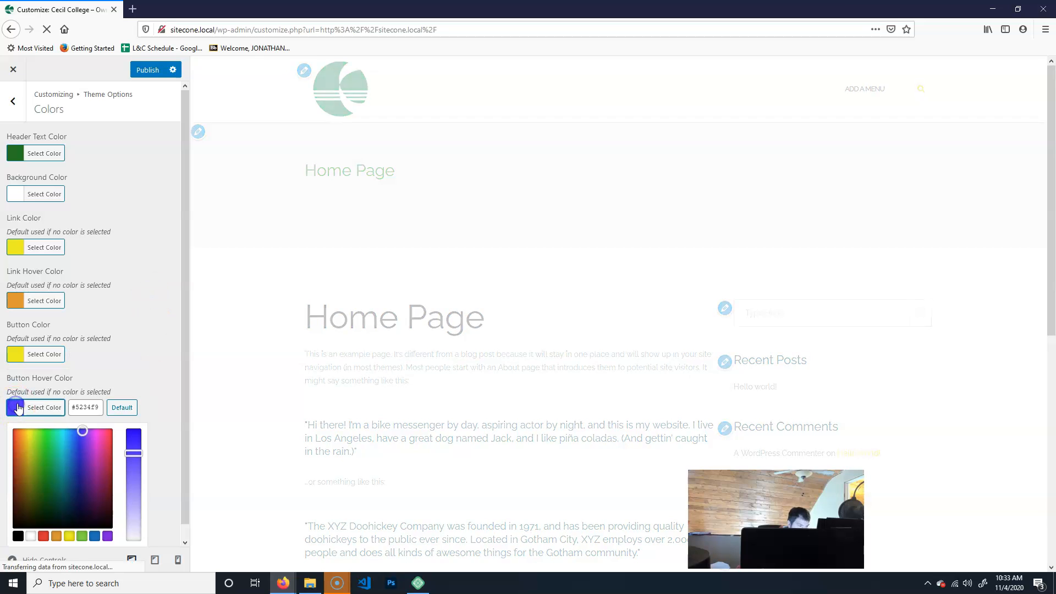
pyautogui.click(56, 538)
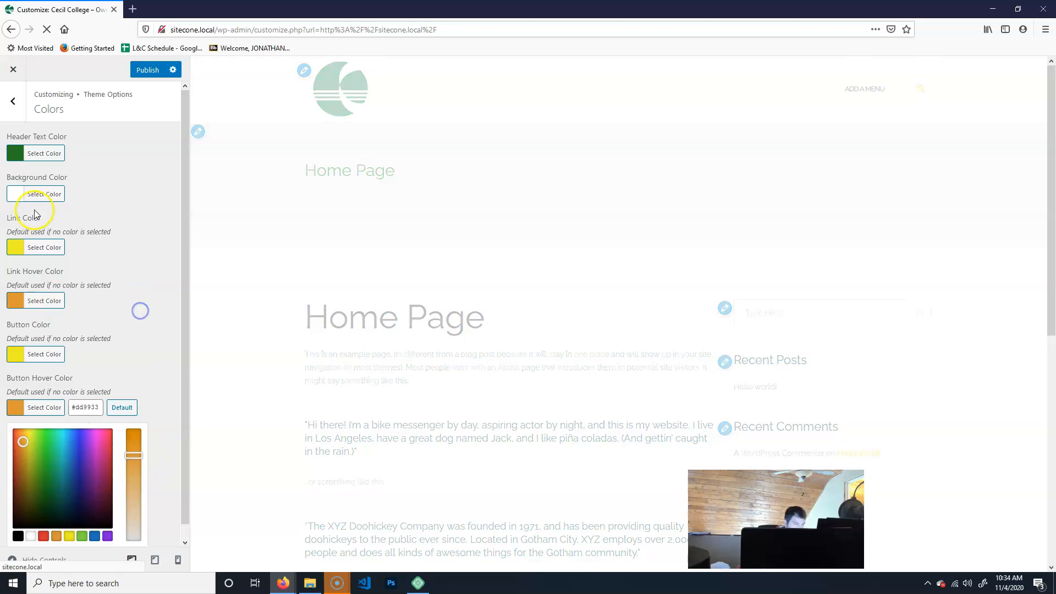
pyautogui.click(82, 353)
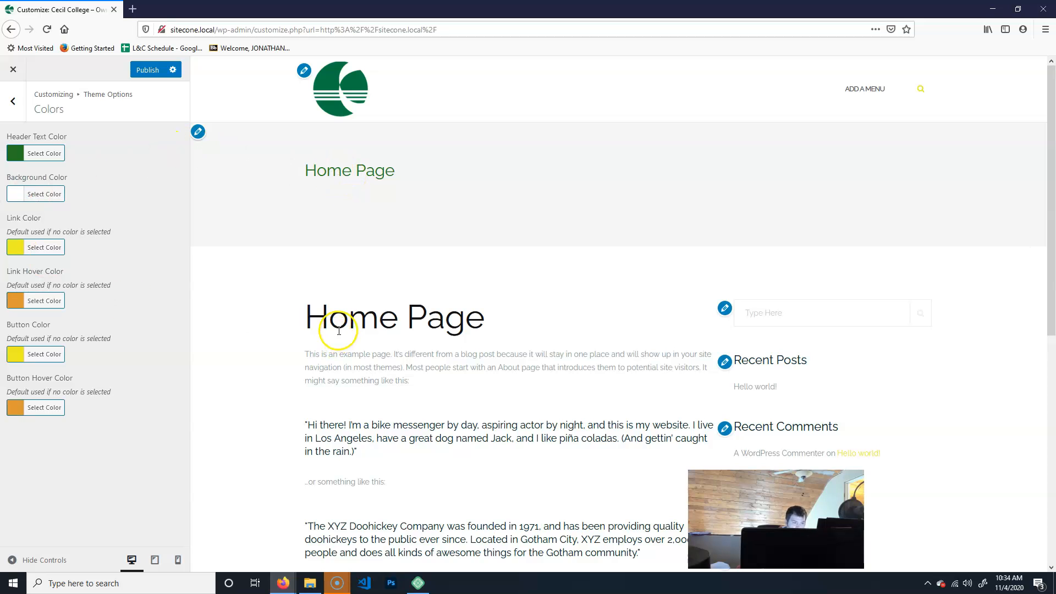
# Open the Background Image section, then return to the main Customizer menu.
pyautogui.click(16, 105)
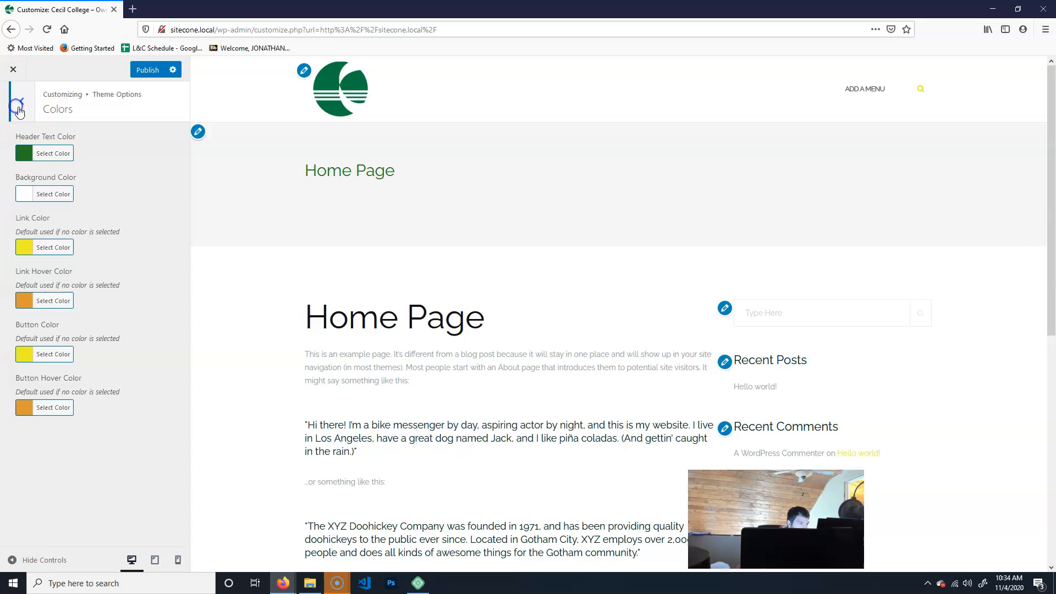
pyautogui.click(14, 103)
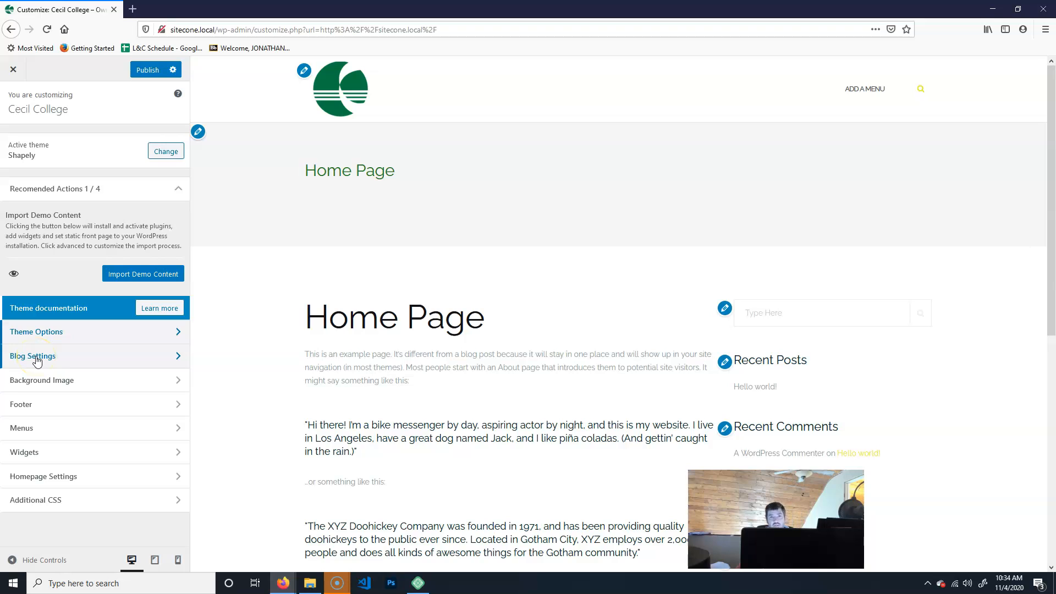
pyautogui.click(64, 390)
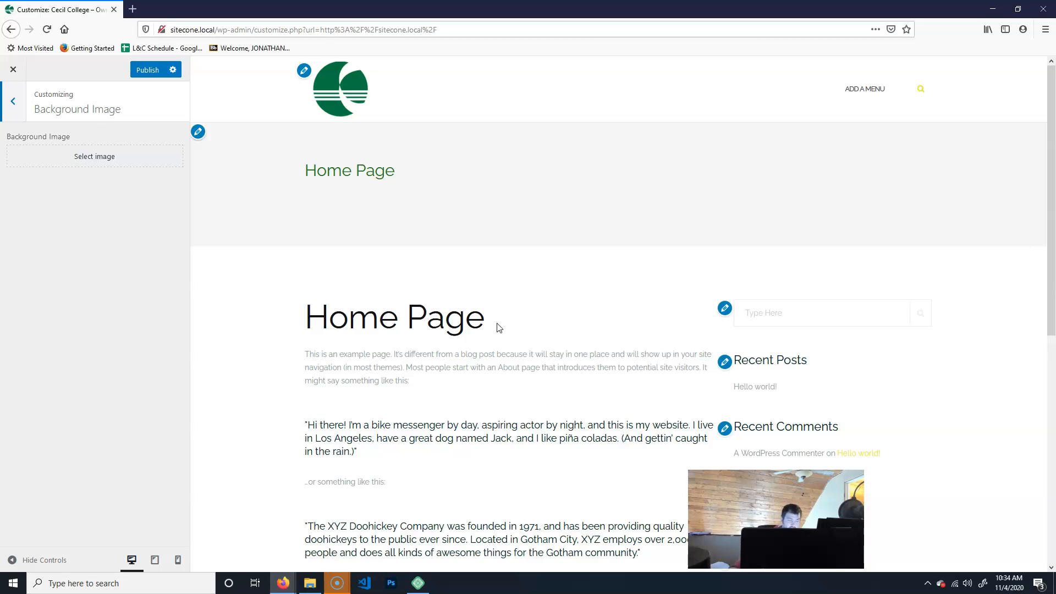
pyautogui.click(4, 105)
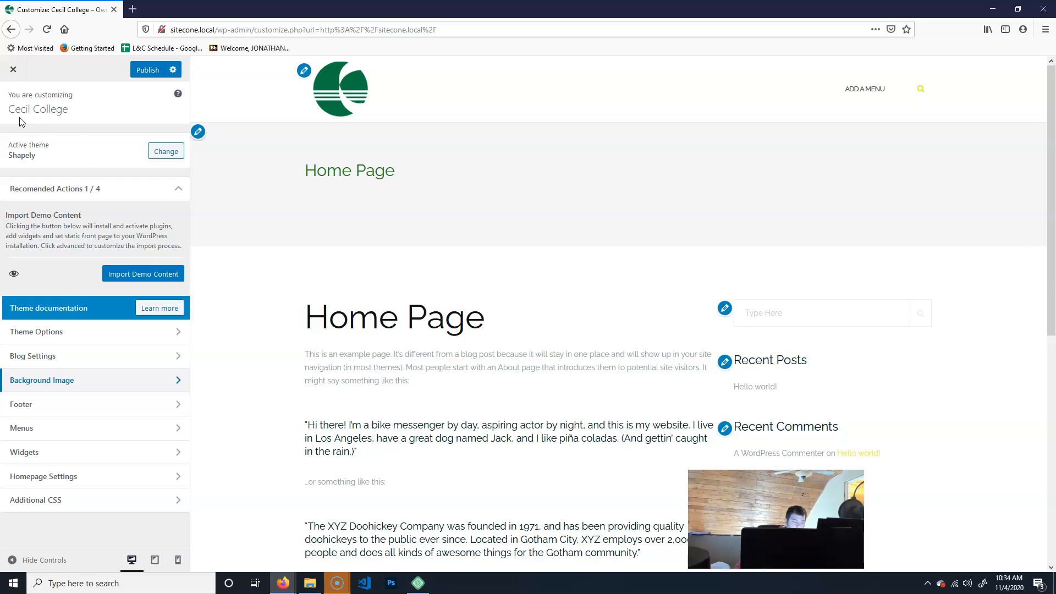
# Set the footer copyright text to "Copyright Cecil College".
pyautogui.click(141, 411)
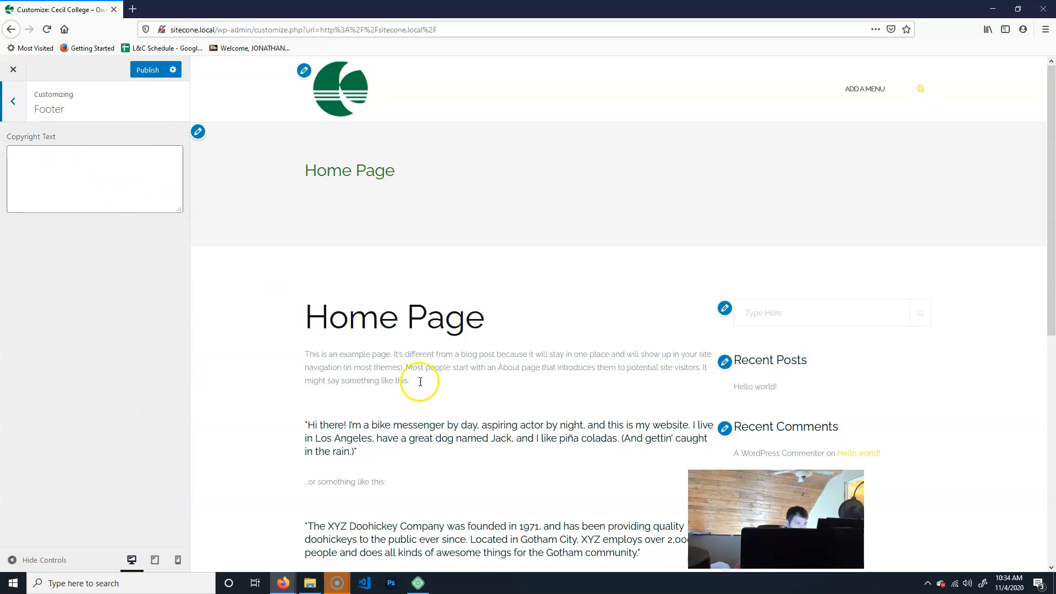
pyautogui.scroll(-7, 415, 383)
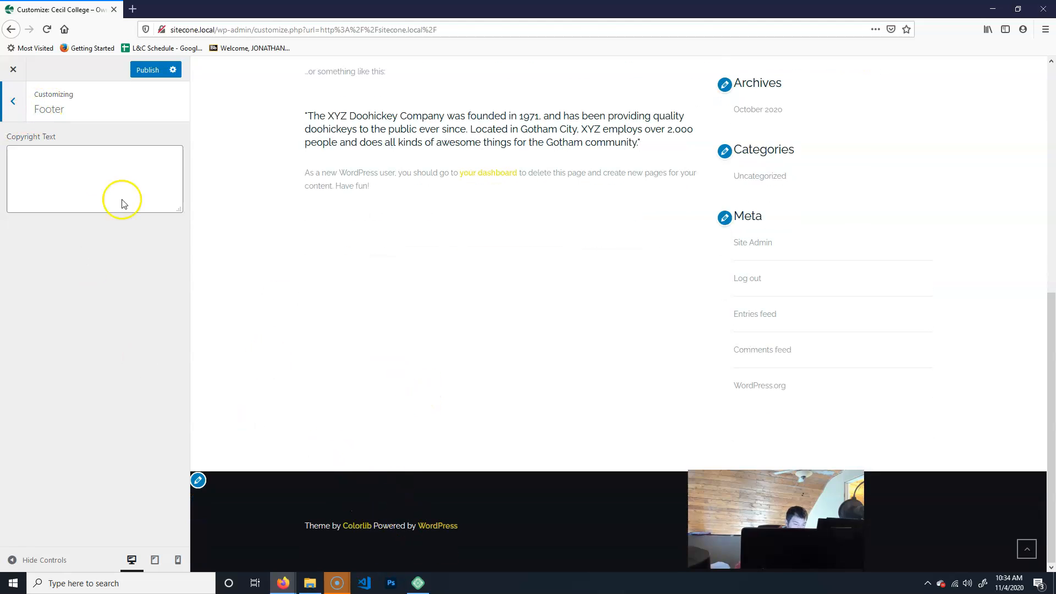
pyautogui.click(61, 188)
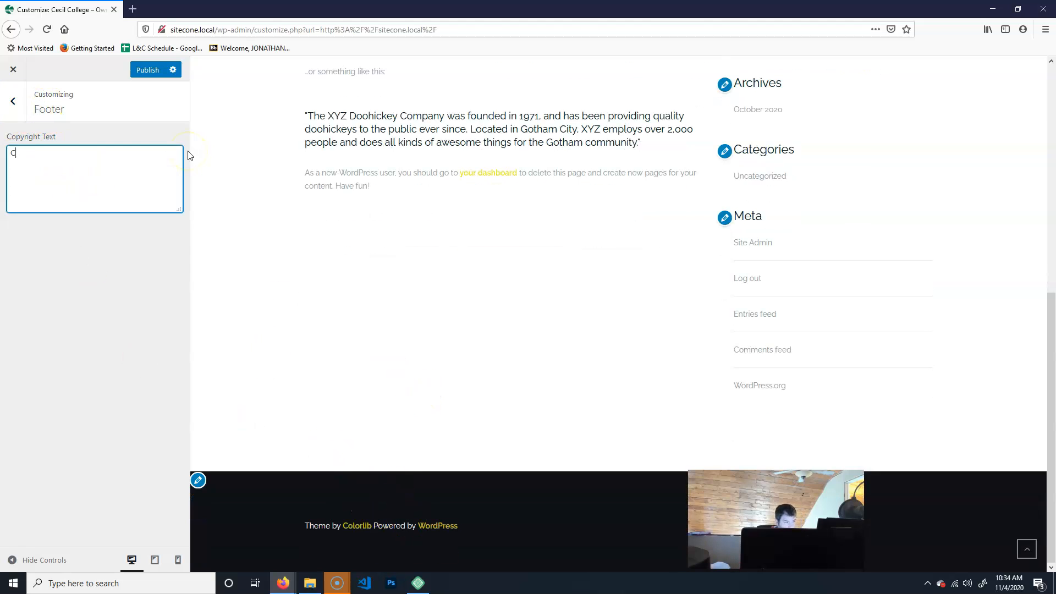
pyautogui.write('College')
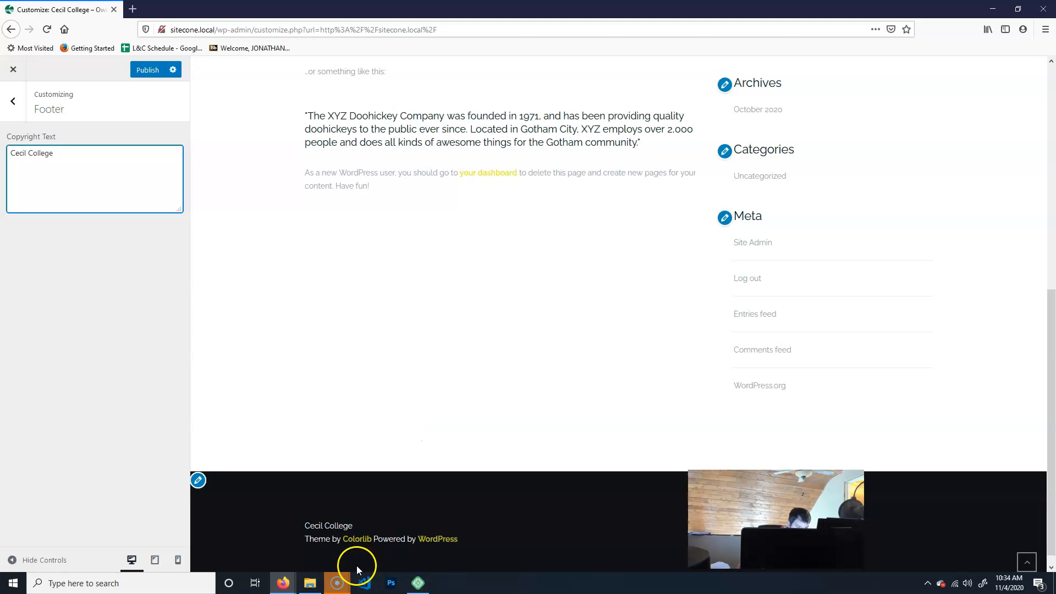
pyautogui.click(11, 153)
pyautogui.write('Cop')
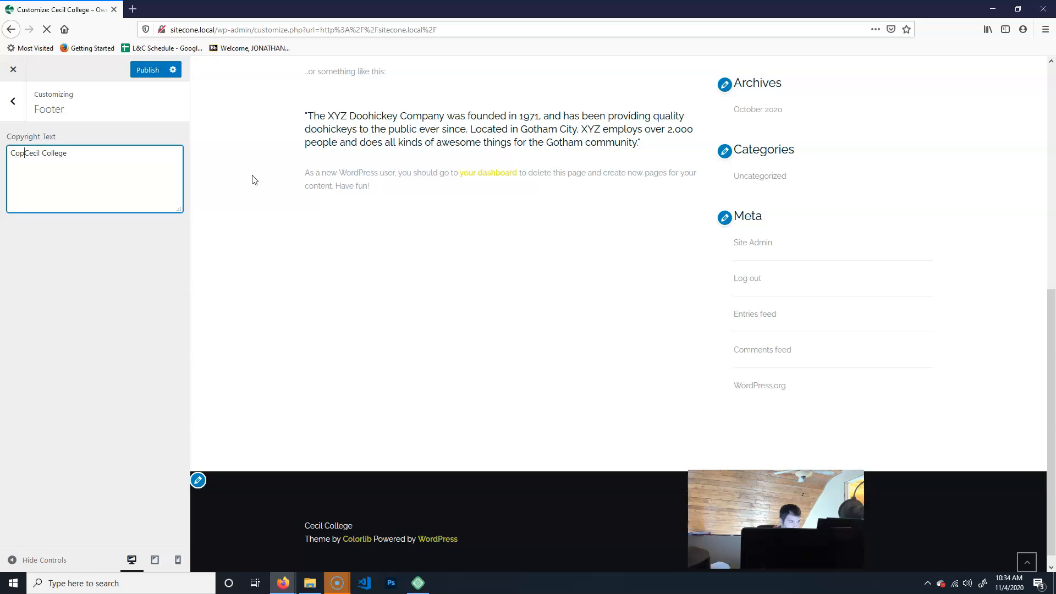
pyautogui.write('yright')
pyautogui.click(281, 544)
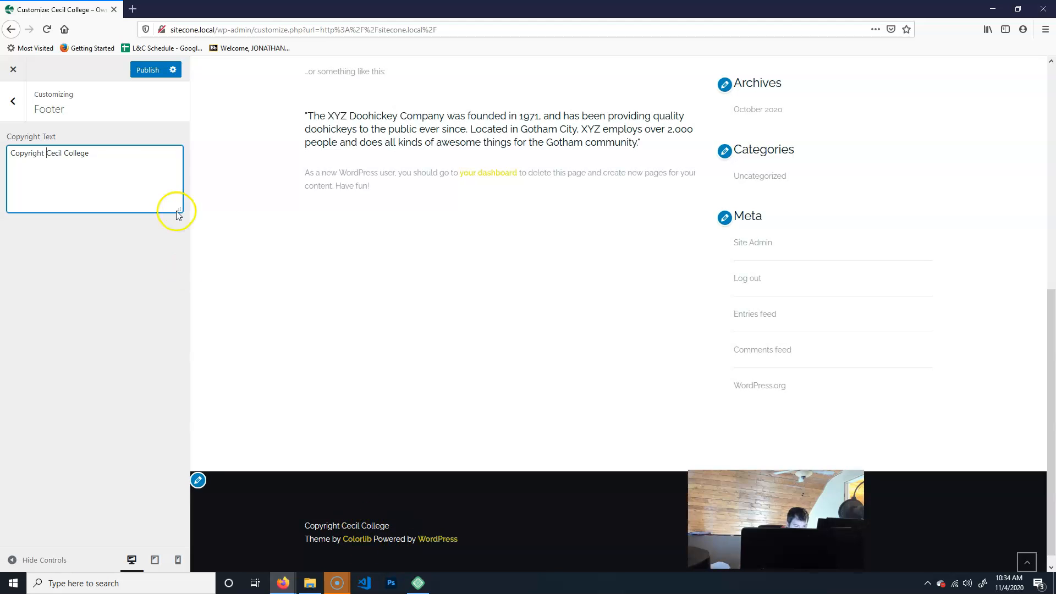
# Look through the Footer and Menus sections of the Customizer.
pyautogui.click(12, 99)
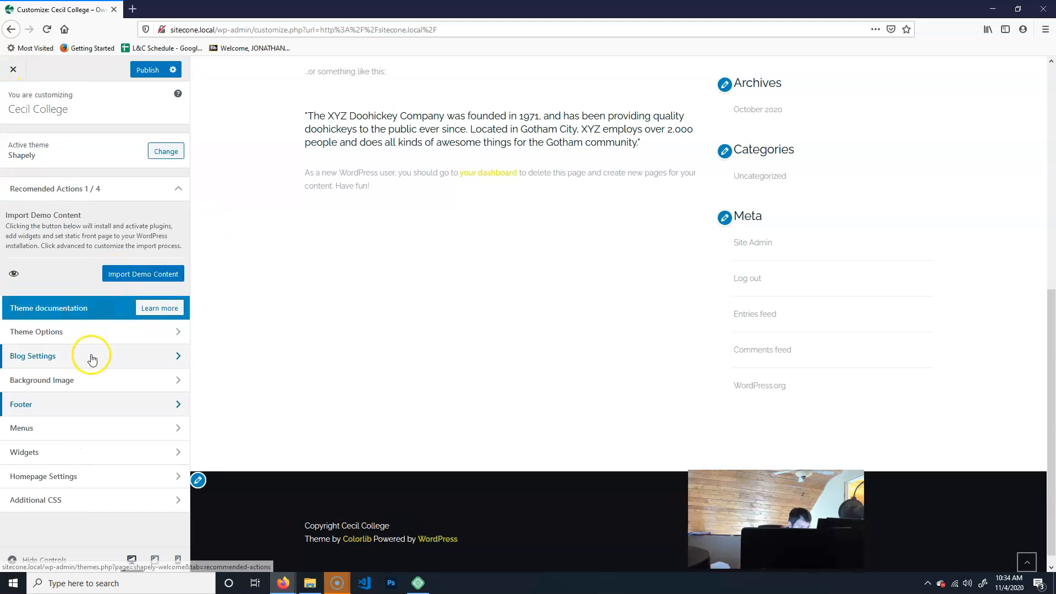
pyautogui.click(82, 404)
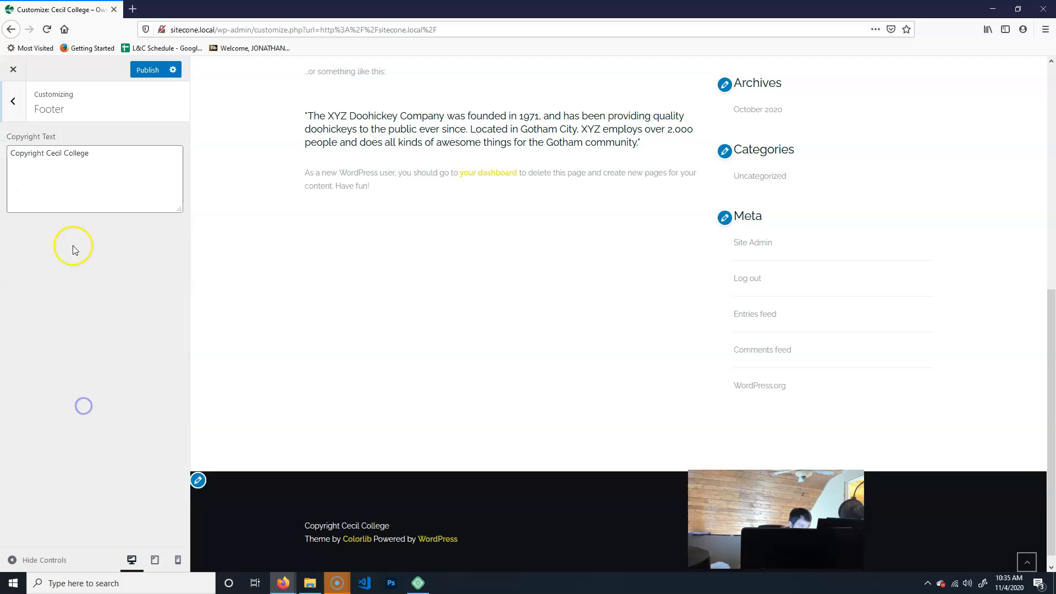
pyautogui.click(10, 97)
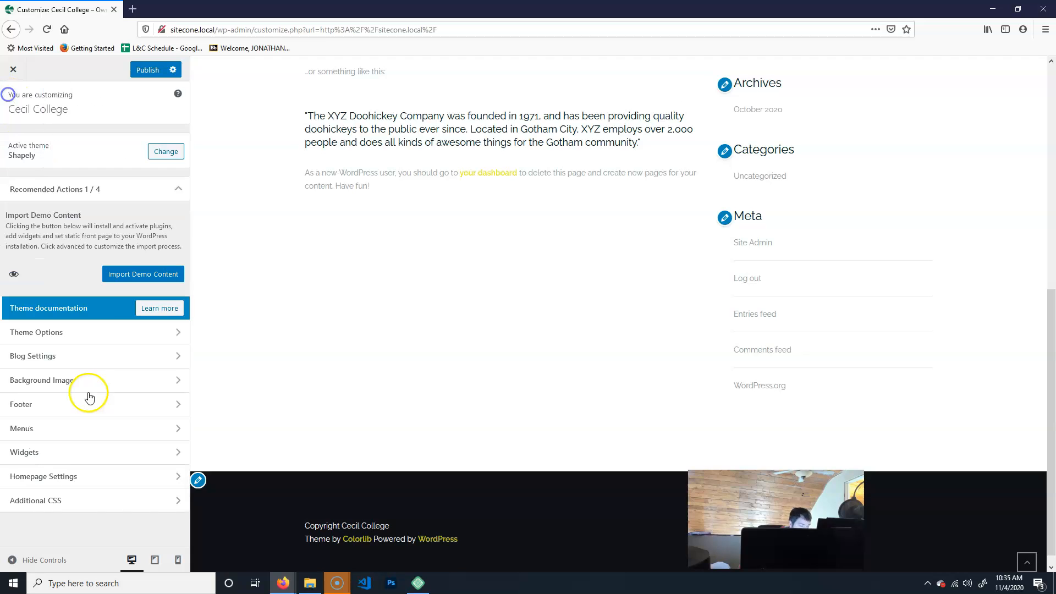
pyautogui.click(63, 429)
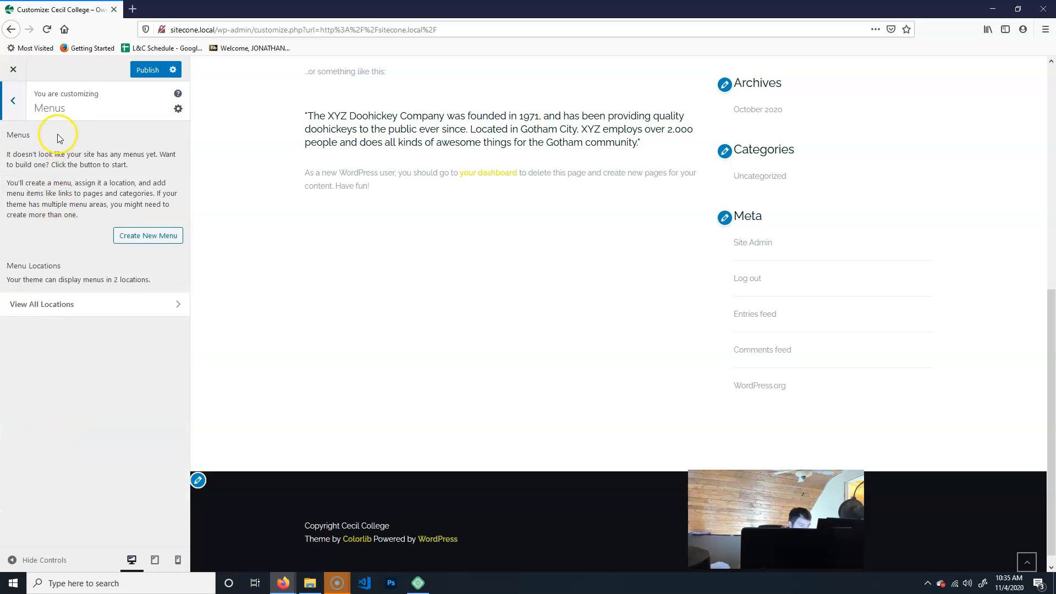
pyautogui.scroll(6, 462, 354)
pyautogui.scroll(2, 836, 174)
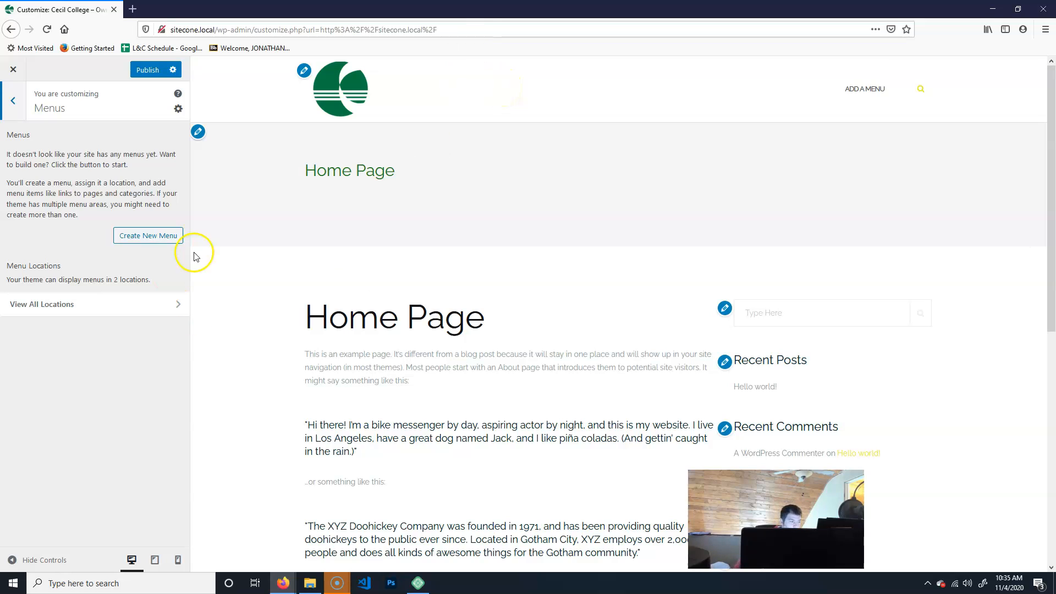
pyautogui.click(17, 102)
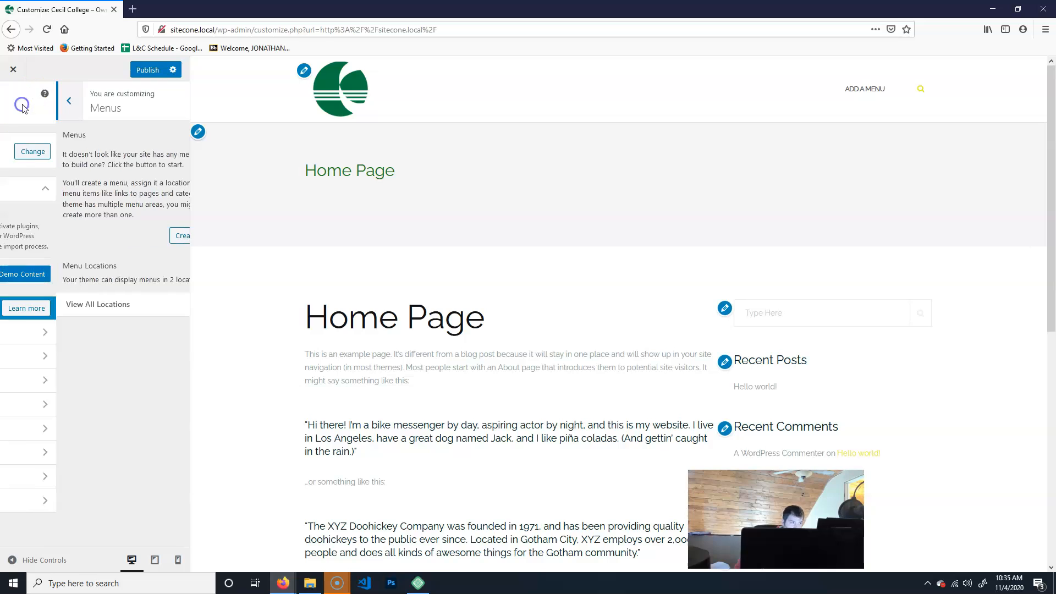
# Remove the Search and Recent Posts widgets from the Sidebar widget area.
pyautogui.click(74, 453)
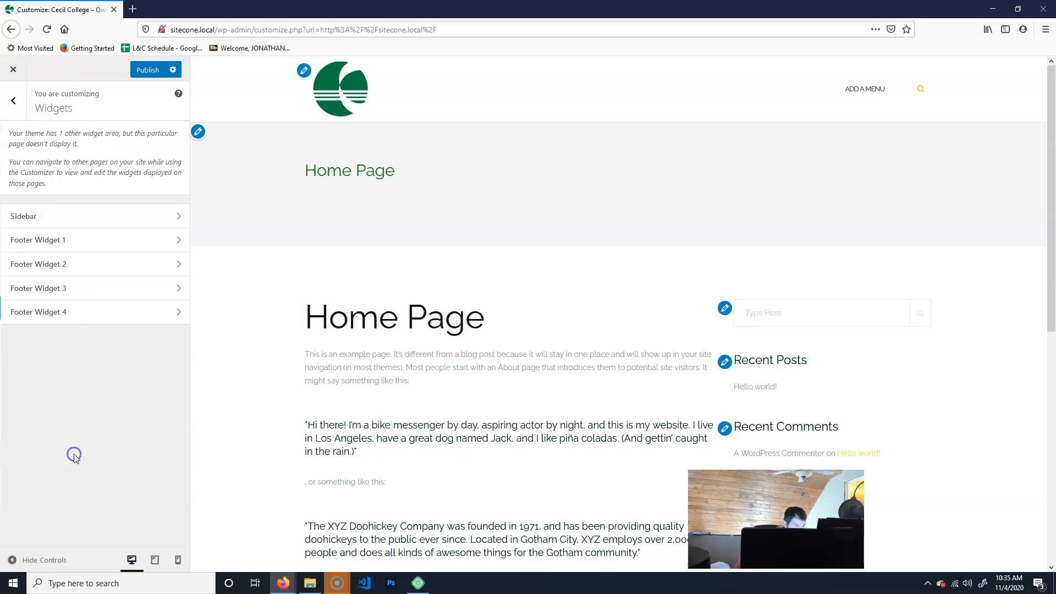
pyautogui.click(109, 215)
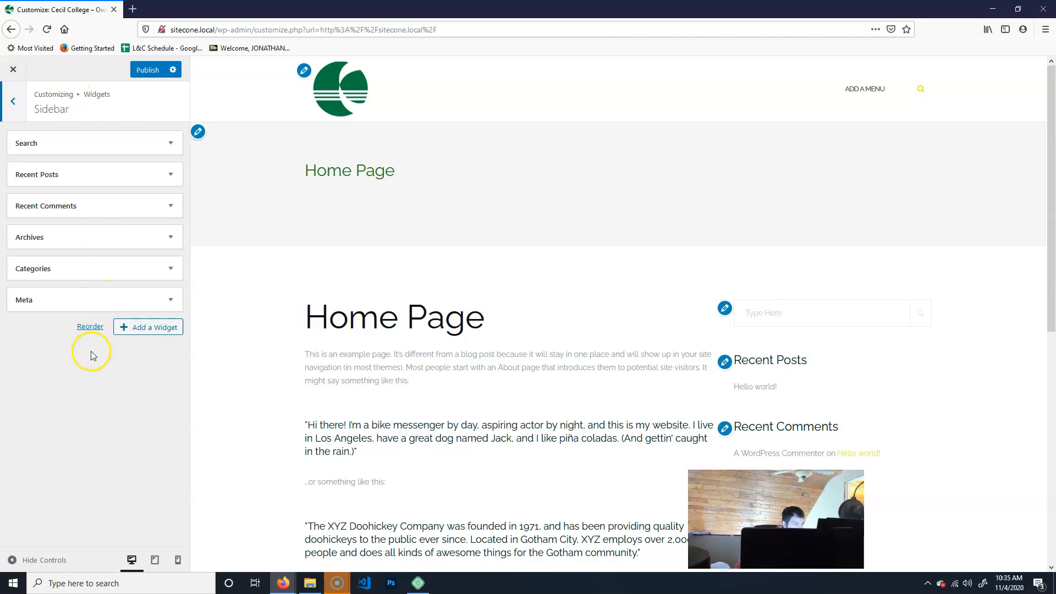
pyautogui.click(159, 145)
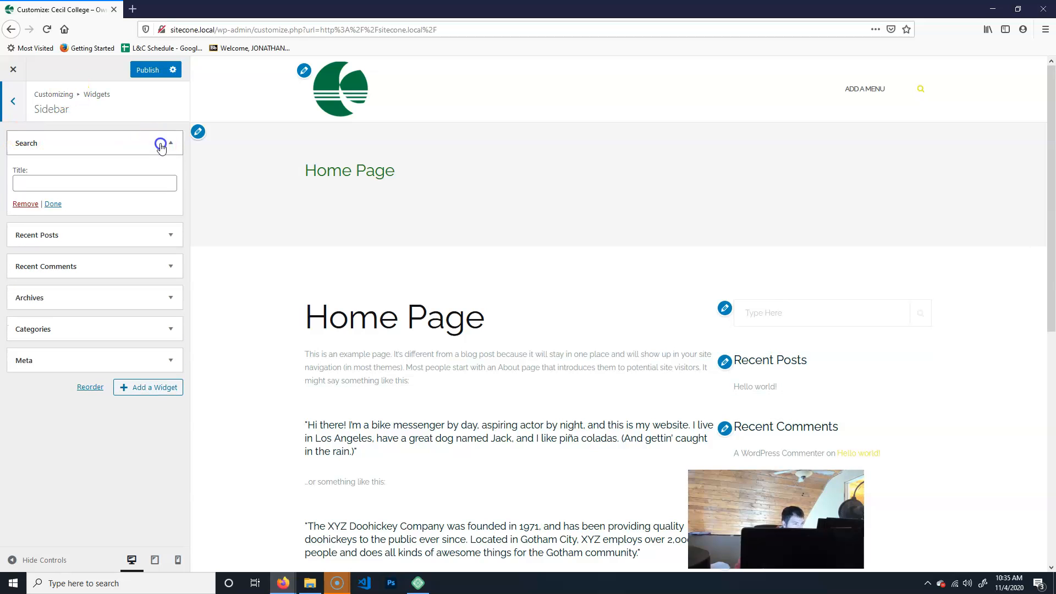
pyautogui.click(161, 145)
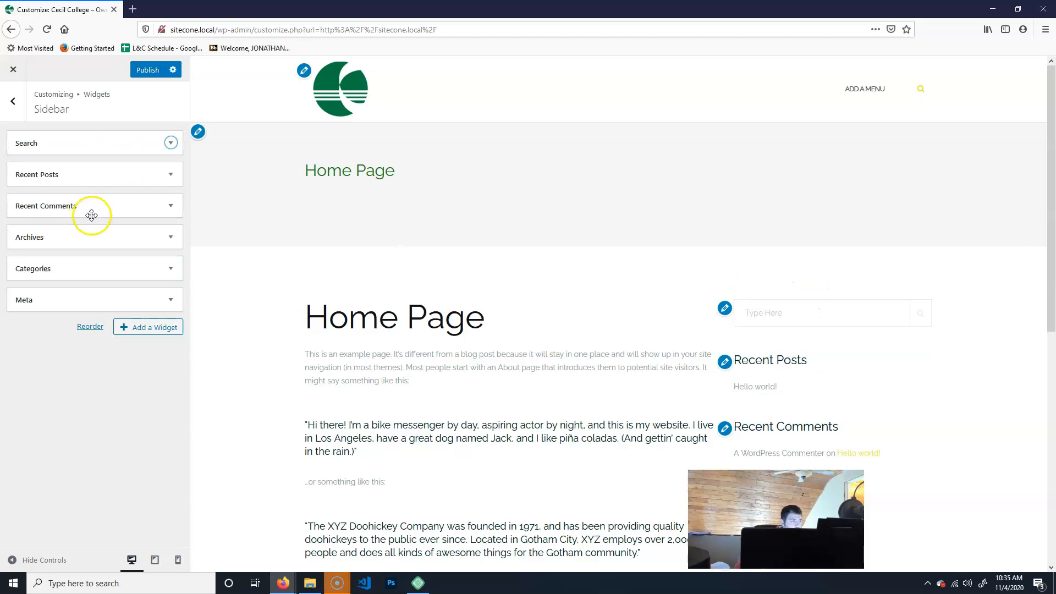
pyautogui.click(172, 144)
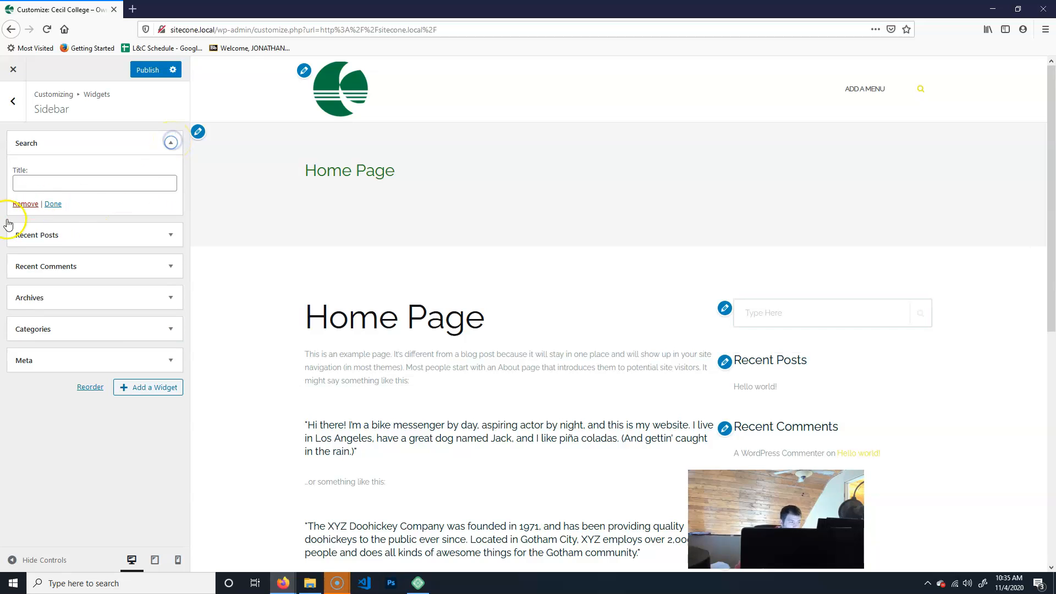
pyautogui.click(19, 201)
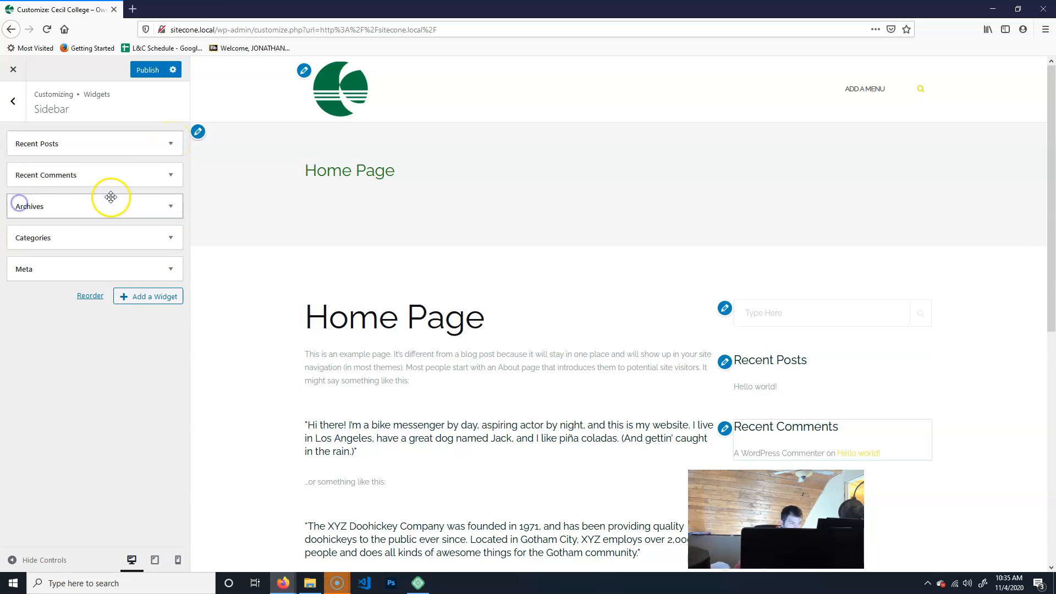
pyautogui.click(170, 144)
pyautogui.click(21, 258)
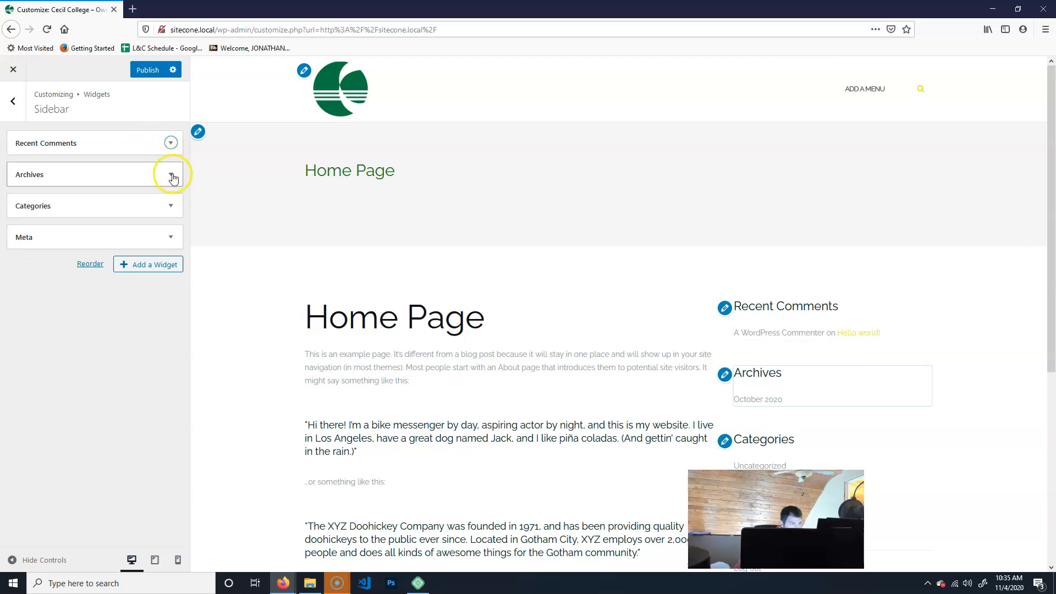
# Remove the Recent Comments, Archives, Categories and Meta widgets from the Sidebar.
pyautogui.click(170, 144)
pyautogui.click(18, 238)
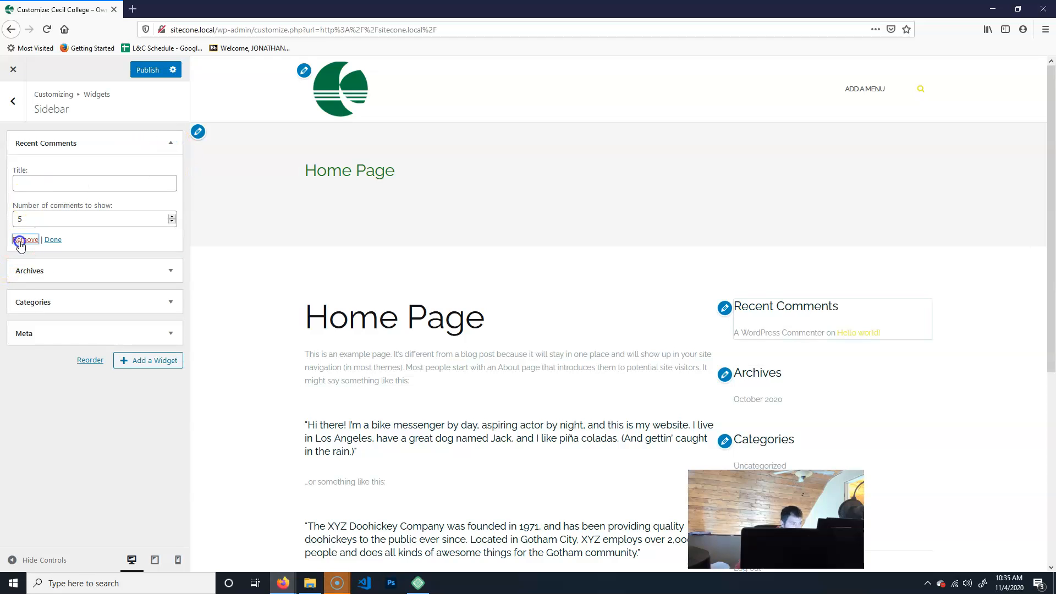
pyautogui.click(171, 143)
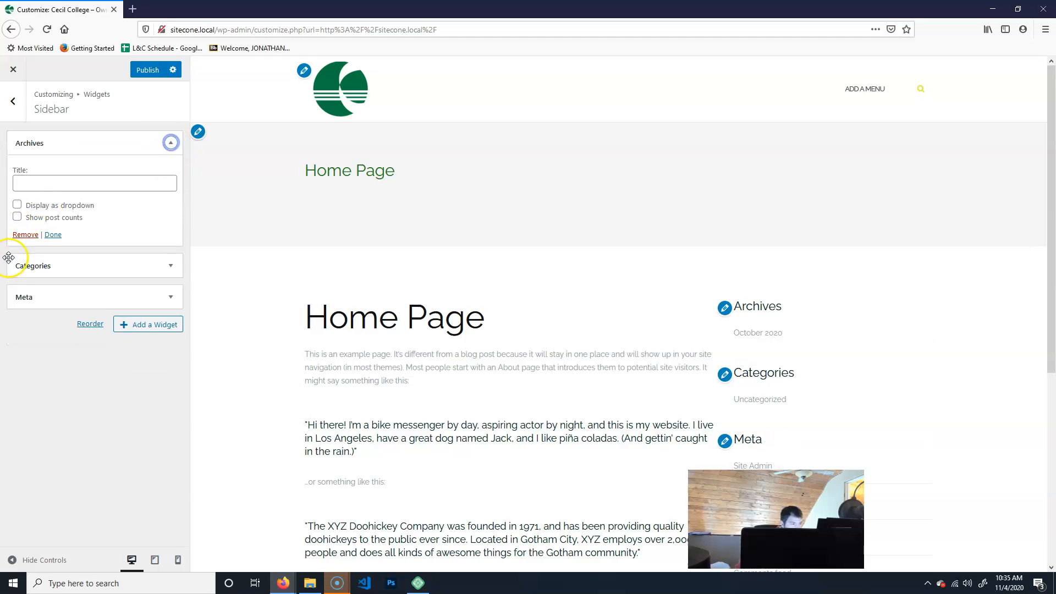
pyautogui.click(22, 233)
pyautogui.click(170, 143)
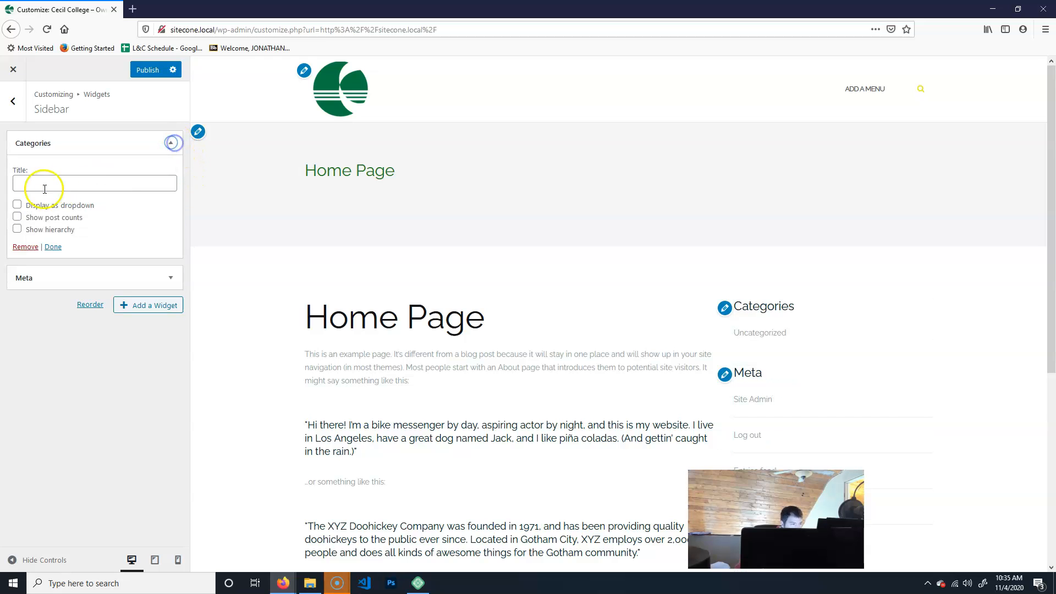
pyautogui.click(21, 245)
pyautogui.click(172, 144)
pyautogui.click(16, 205)
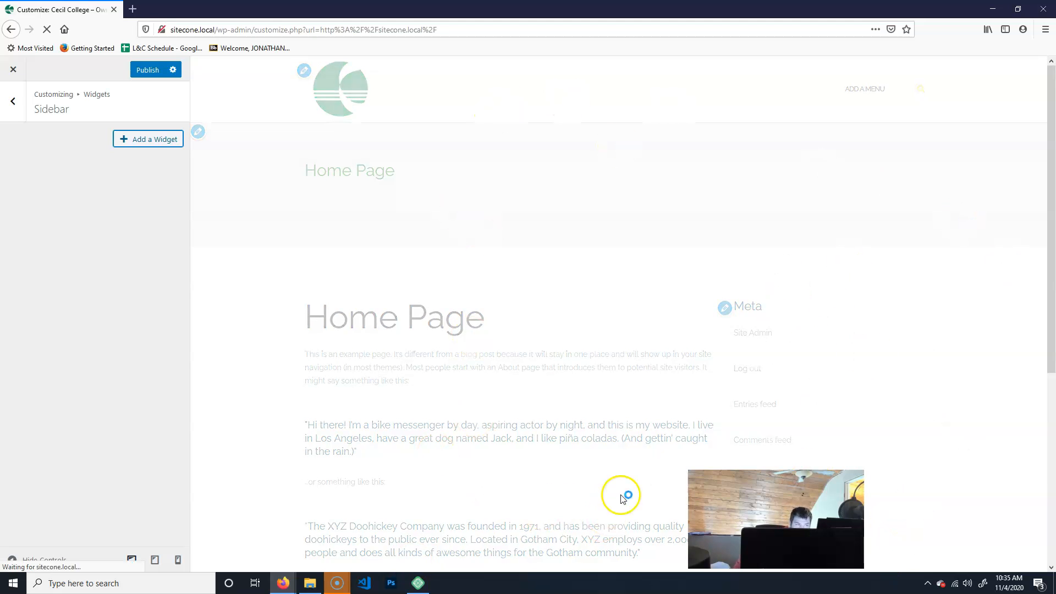
pyautogui.scroll(-8, 883, 420)
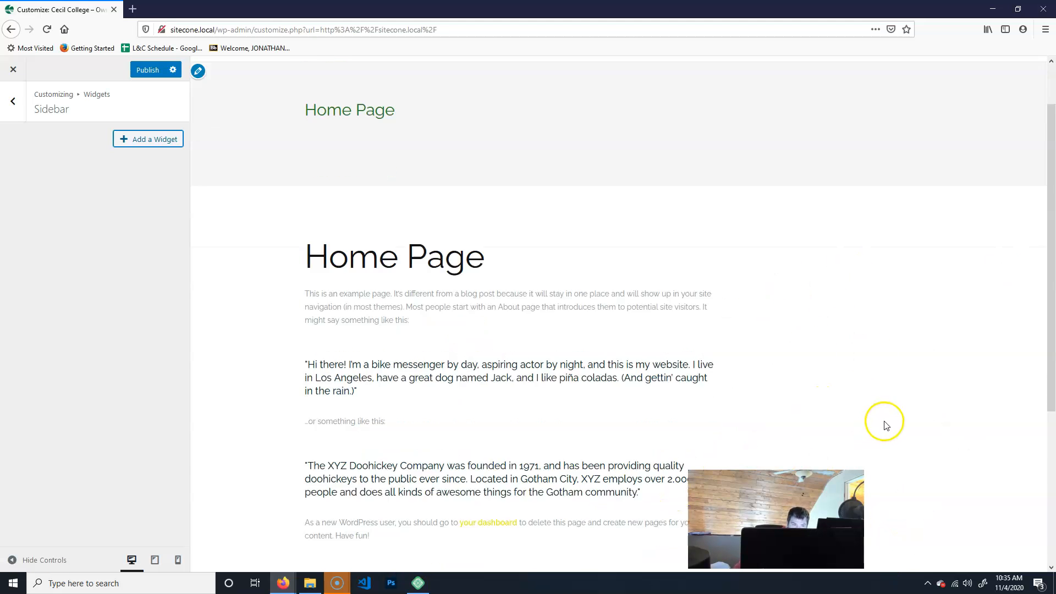
pyautogui.scroll(8, 862, 261)
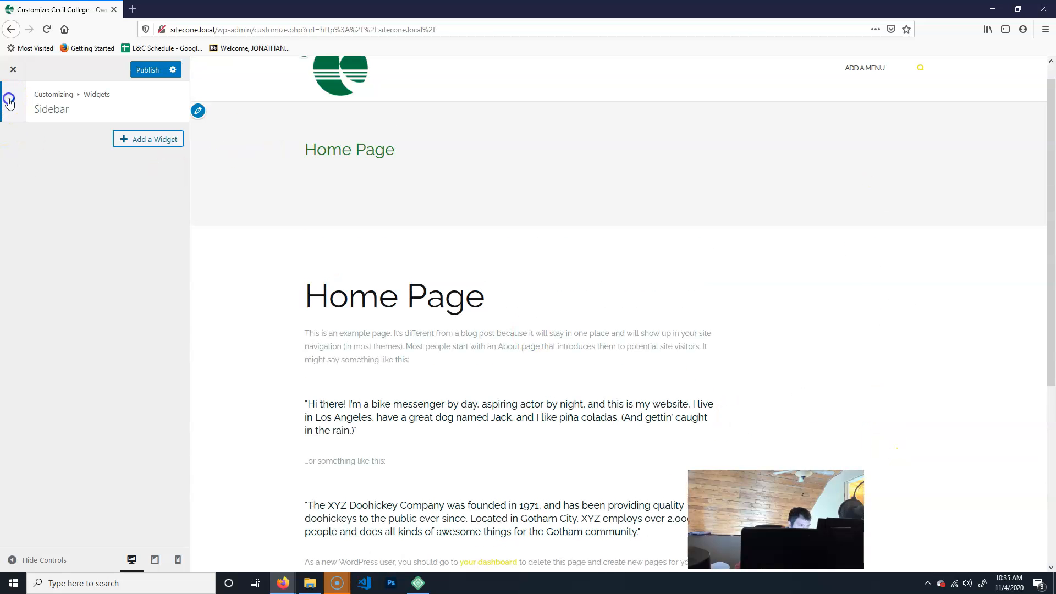
pyautogui.click(9, 102)
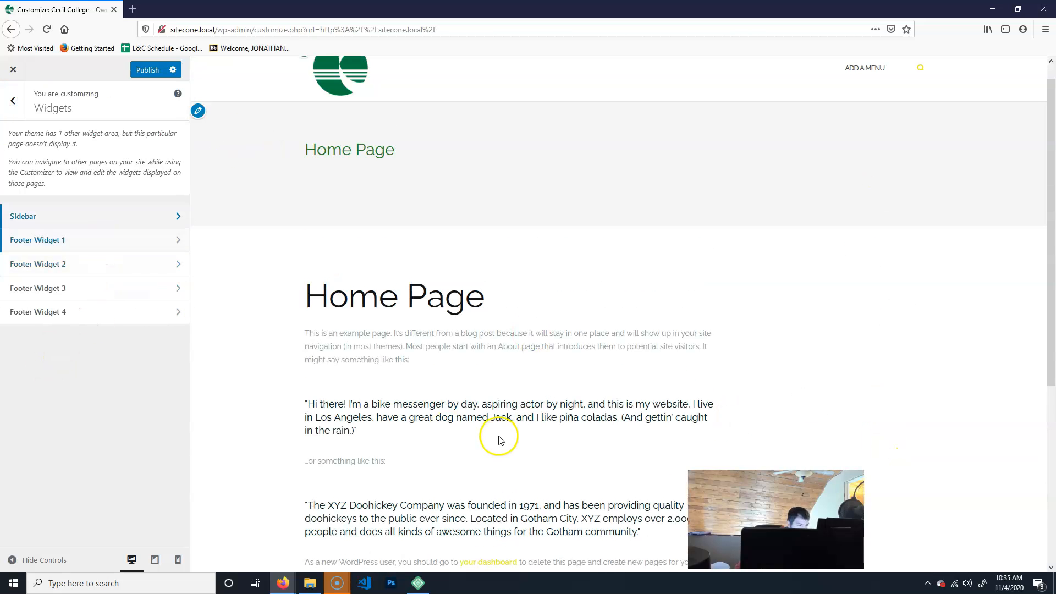
pyautogui.scroll(-5, 495, 441)
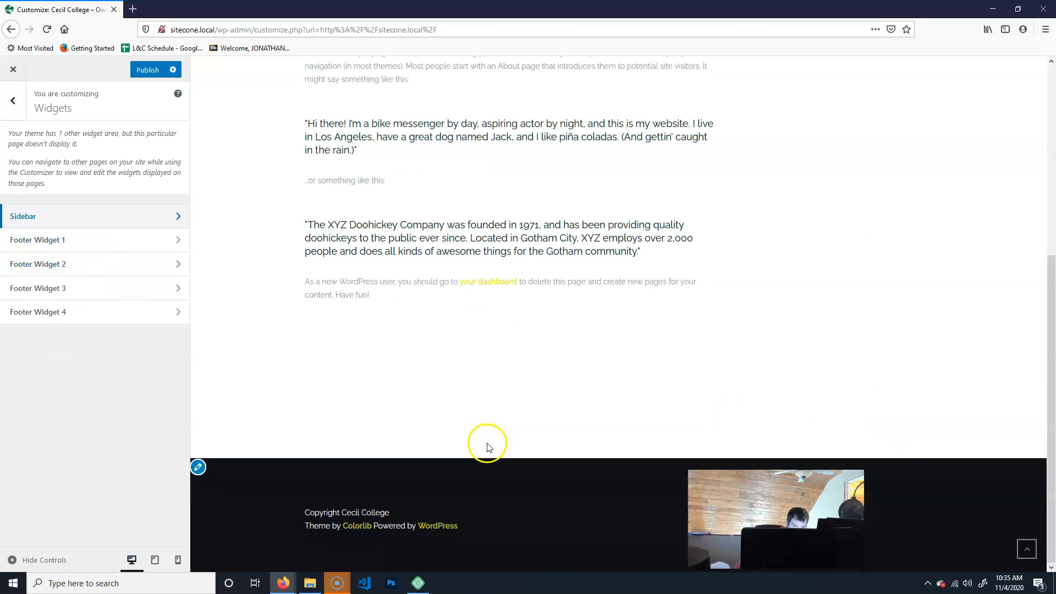
pyautogui.click(66, 238)
pyautogui.click(12, 102)
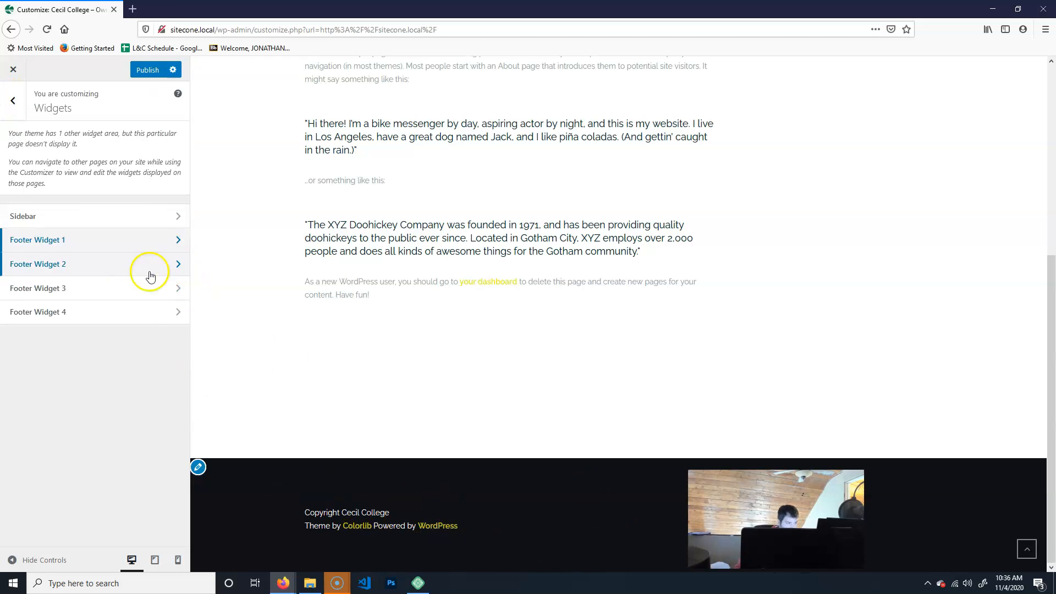
pyautogui.click(113, 238)
pyautogui.click(139, 161)
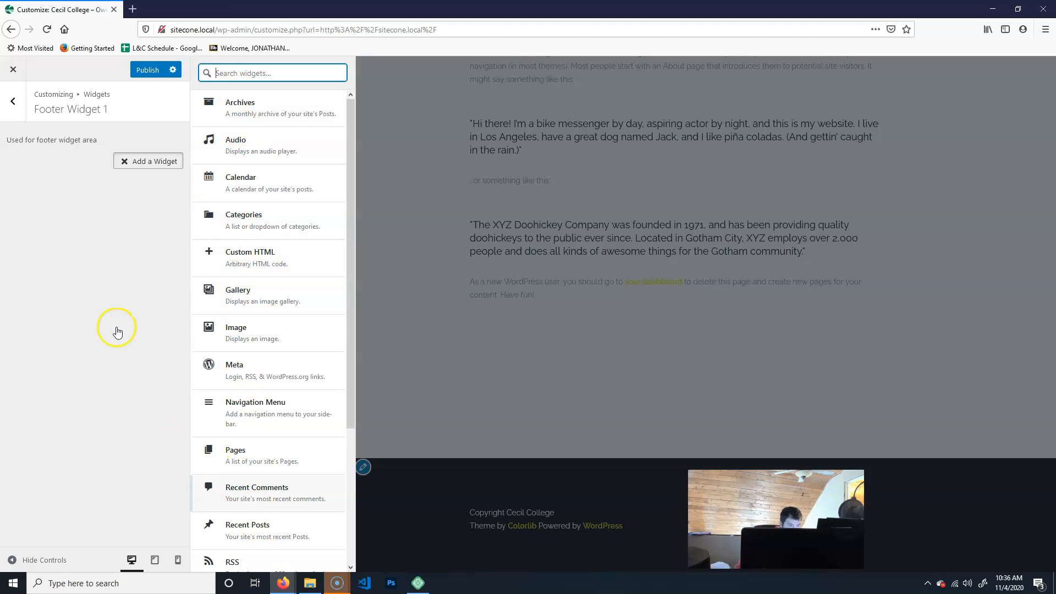
pyautogui.tripleClick(110, 372)
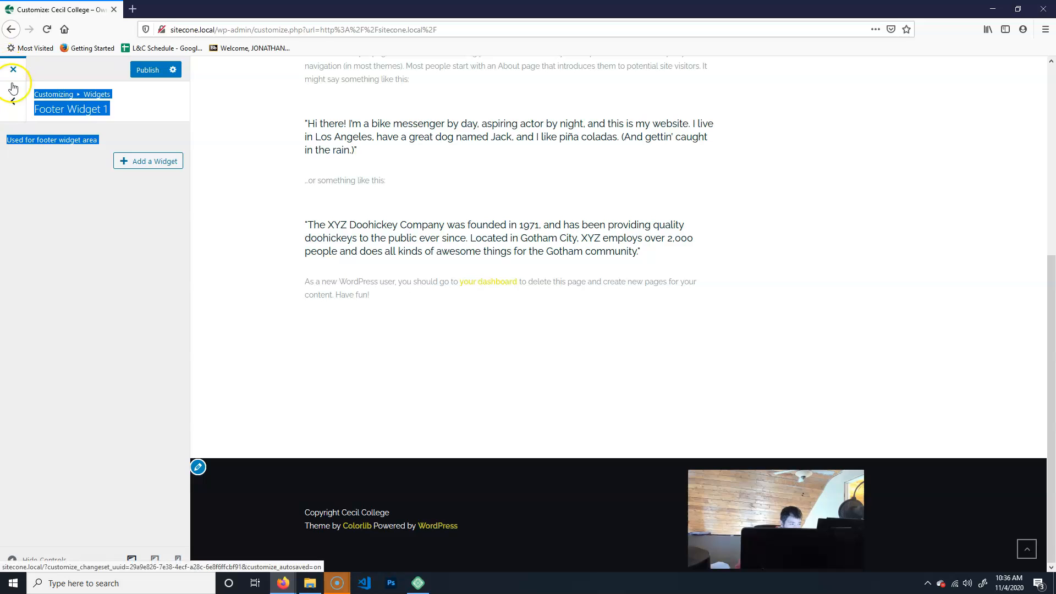
pyautogui.click(12, 101)
pyautogui.click(8, 101)
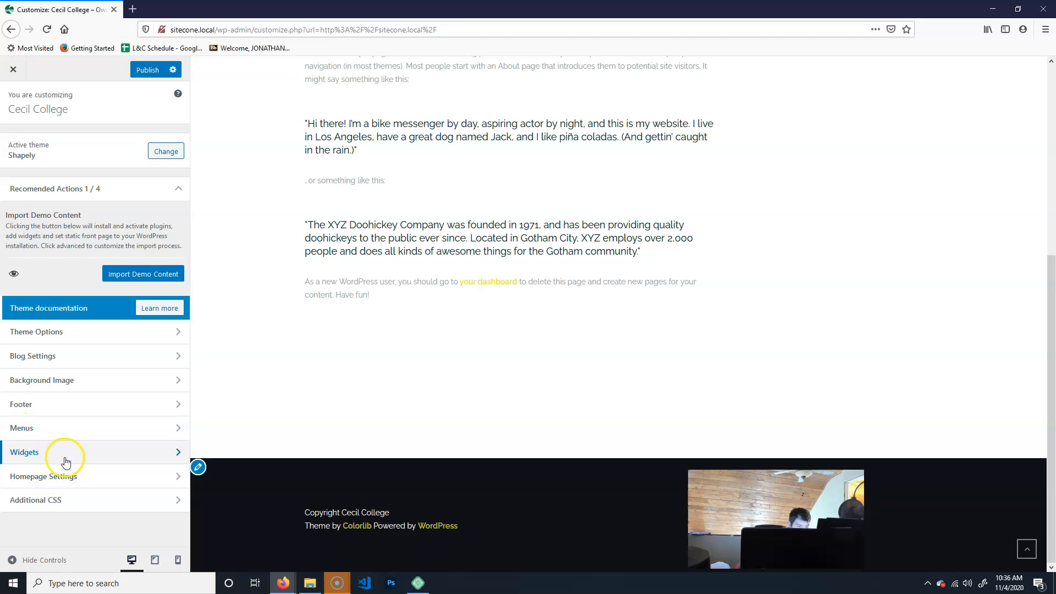
# Publish the Customizer changes and close the Customizer to view the live site.
pyautogui.click(81, 482)
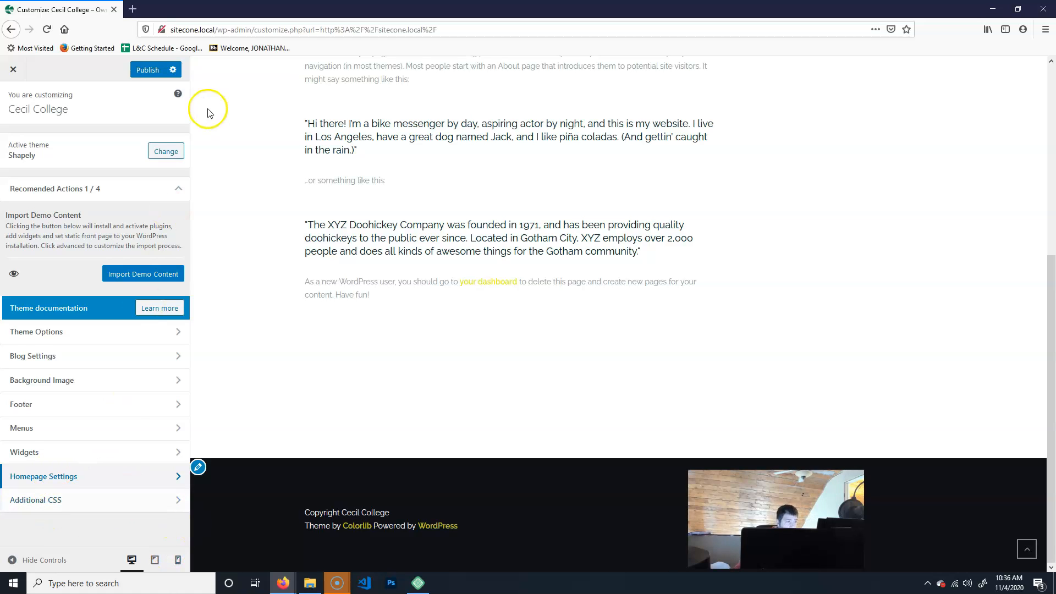
pyautogui.click(155, 73)
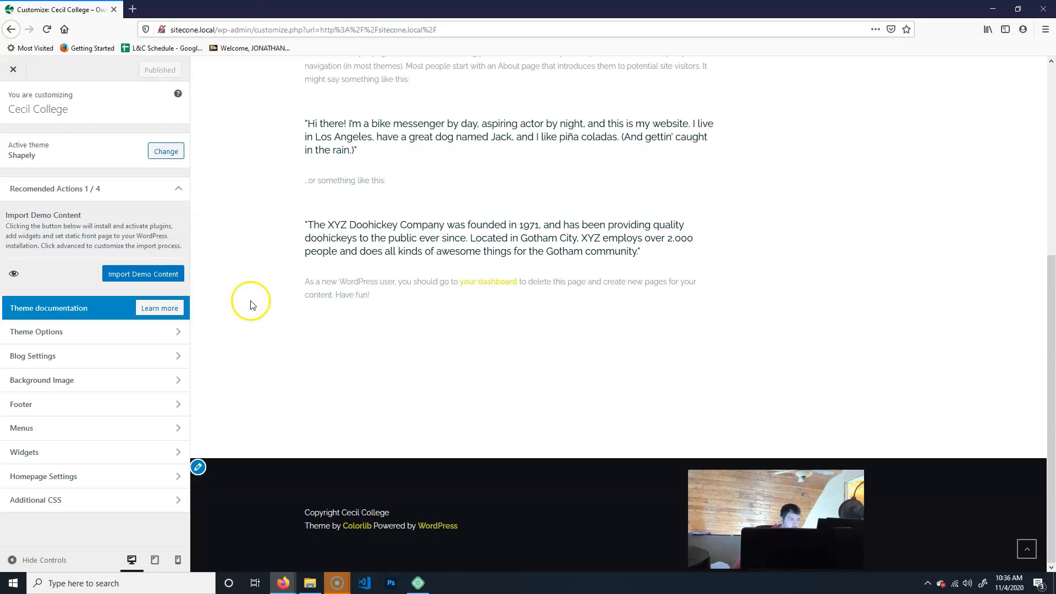
pyautogui.click(13, 70)
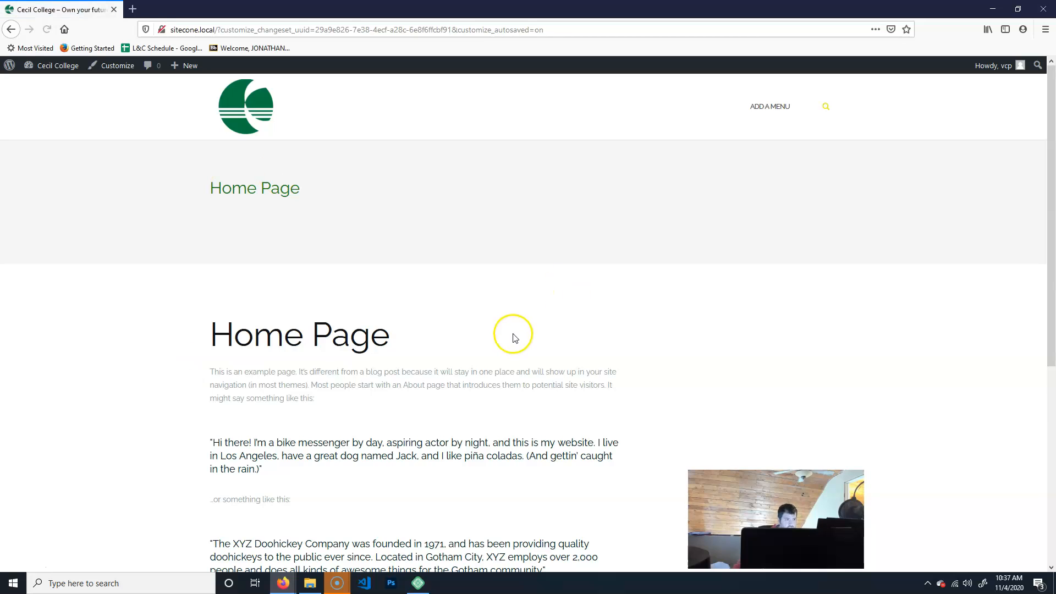
pyautogui.scroll(-4, 495, 352)
pyautogui.scroll(4, 518, 407)
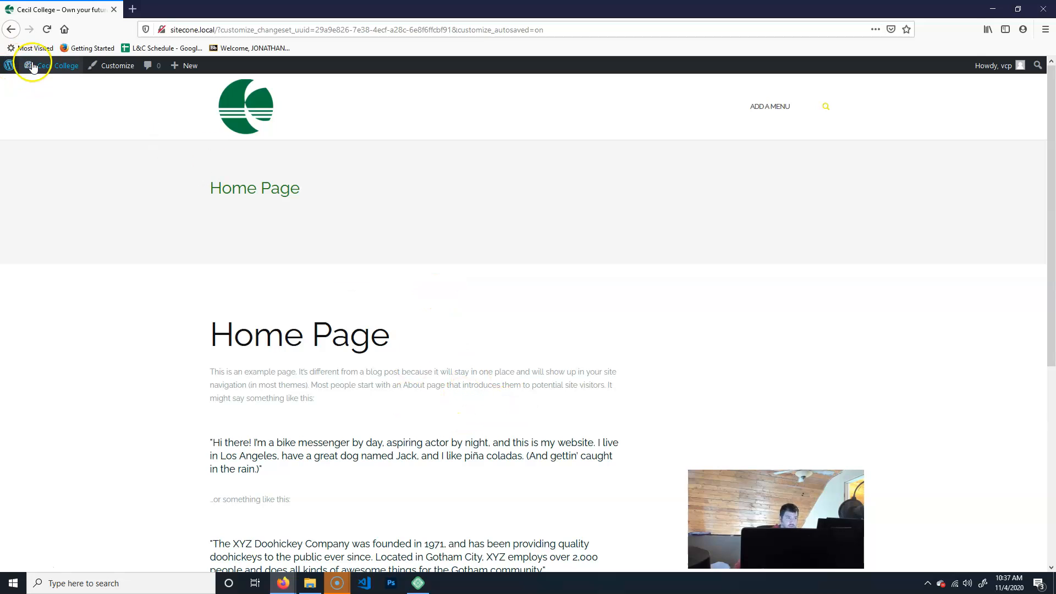
# Open the Home Page from the dashboard's pages list and start editing it with Elementor, dismissing the block editor welcome.
pyautogui.click(56, 66)
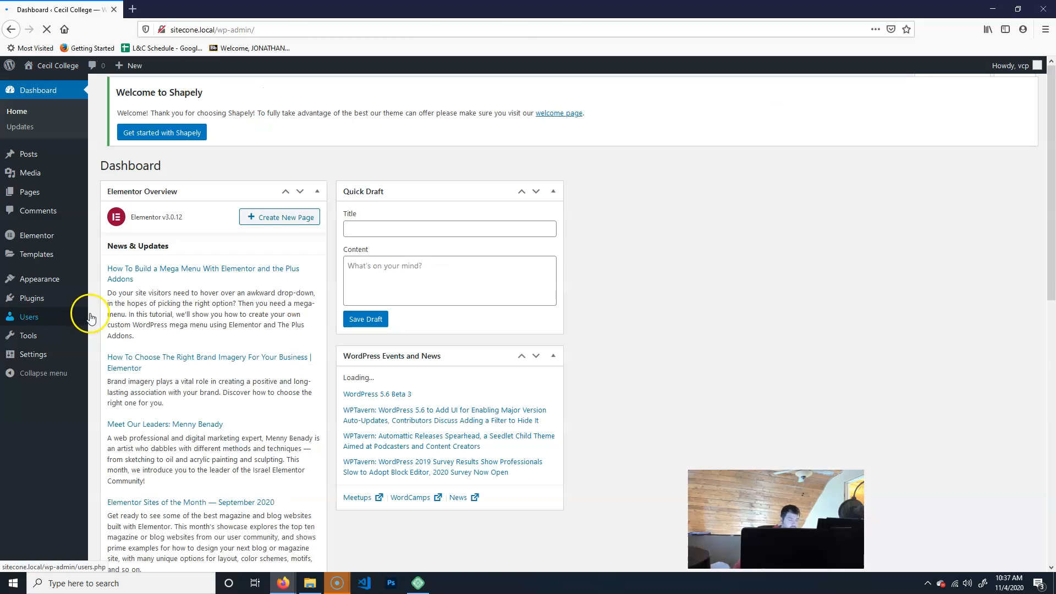
pyautogui.click(31, 193)
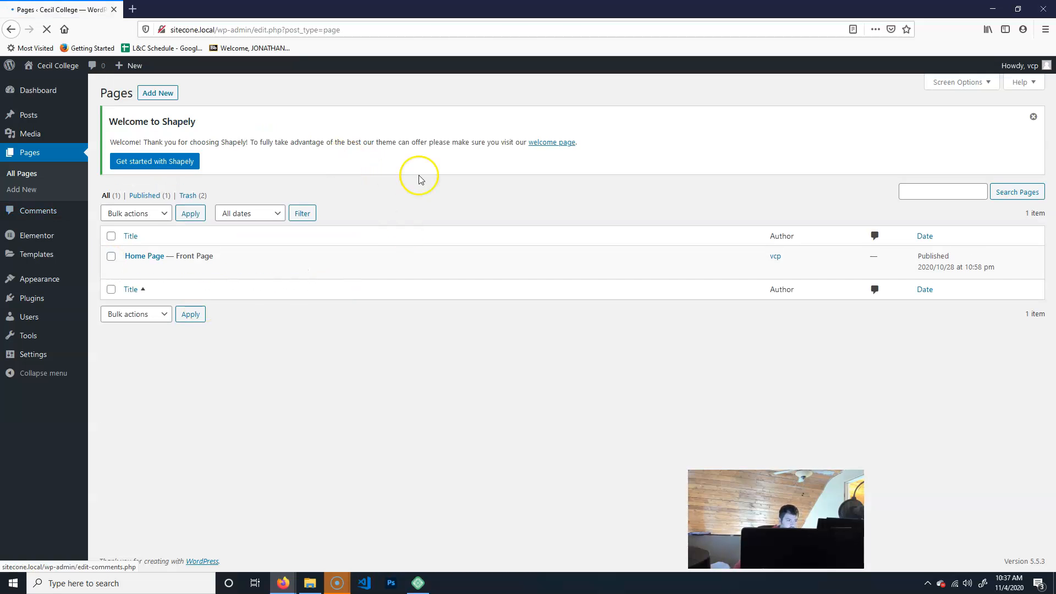
pyautogui.click(153, 257)
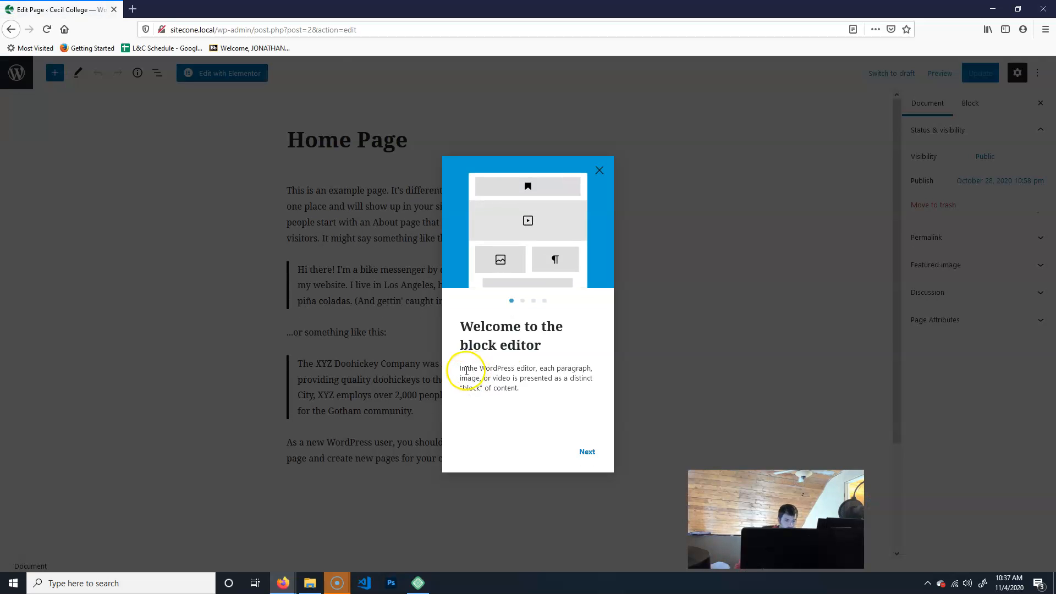
pyautogui.click(599, 170)
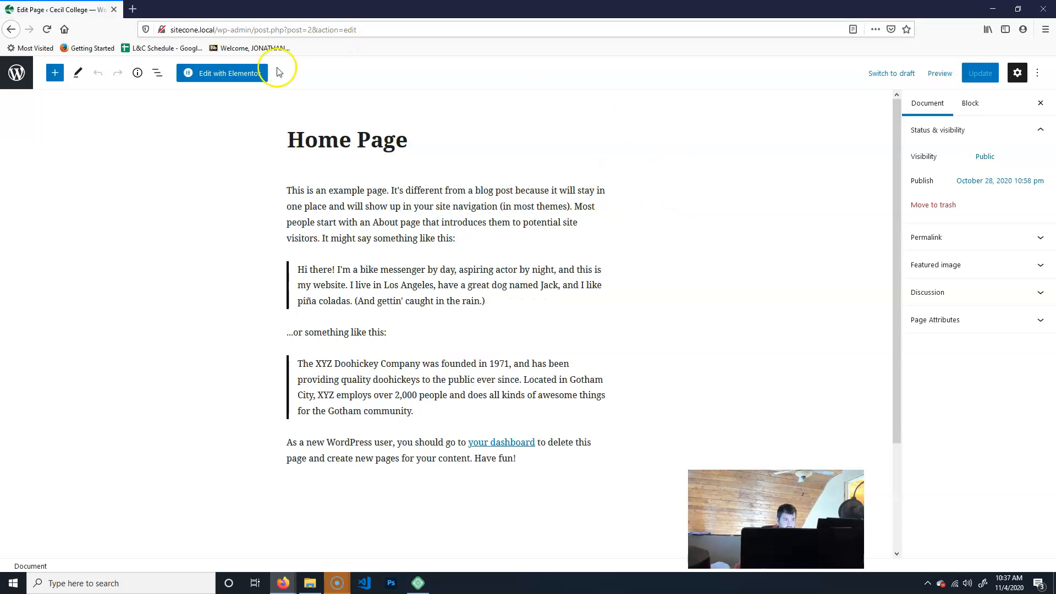
pyautogui.click(233, 75)
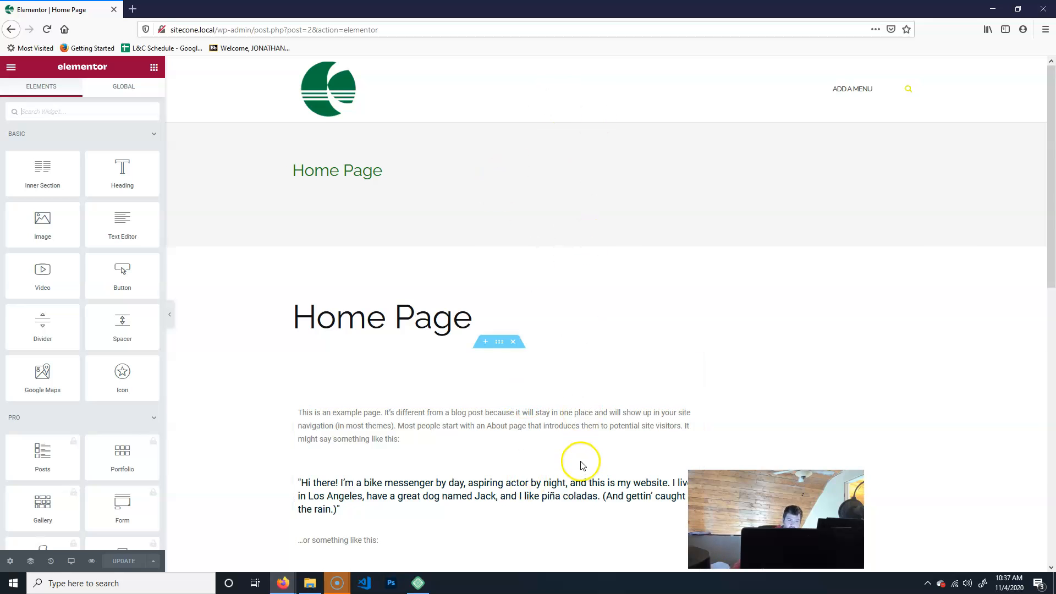
# Turn on Hide Title in the Home Page's Elementor page settings.
pyautogui.scroll(-5, 934, 401)
pyautogui.scroll(-2, 929, 392)
pyautogui.scroll(7, 917, 372)
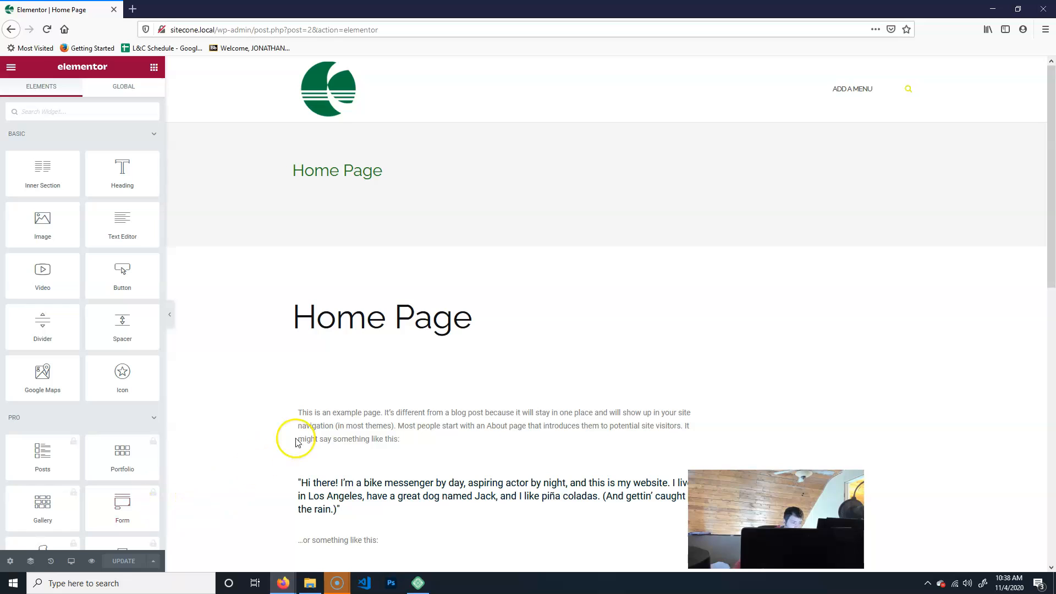
pyautogui.click(9, 560)
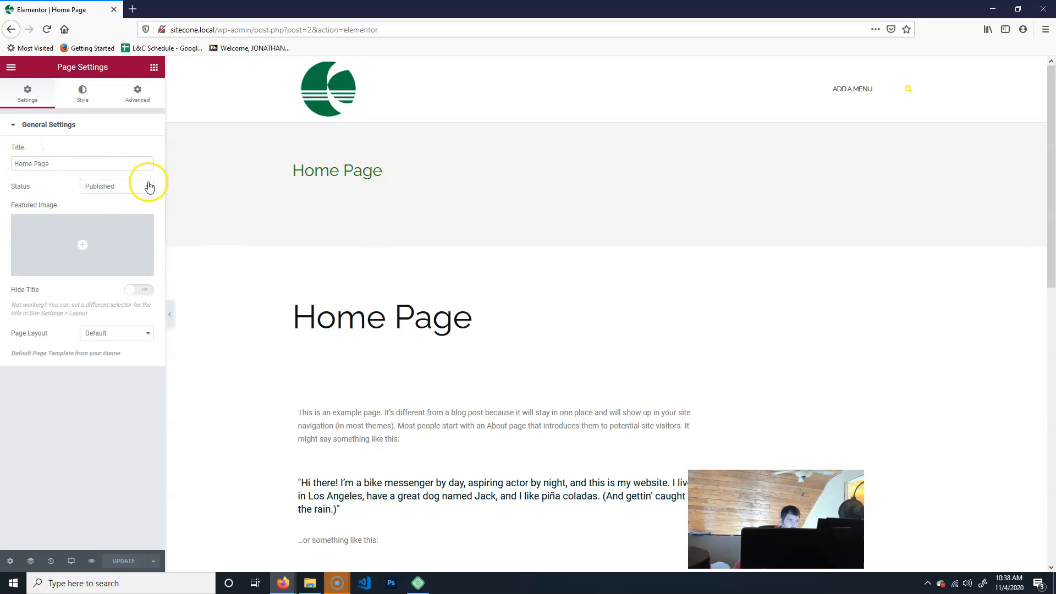
pyautogui.moveTo(64, 252)
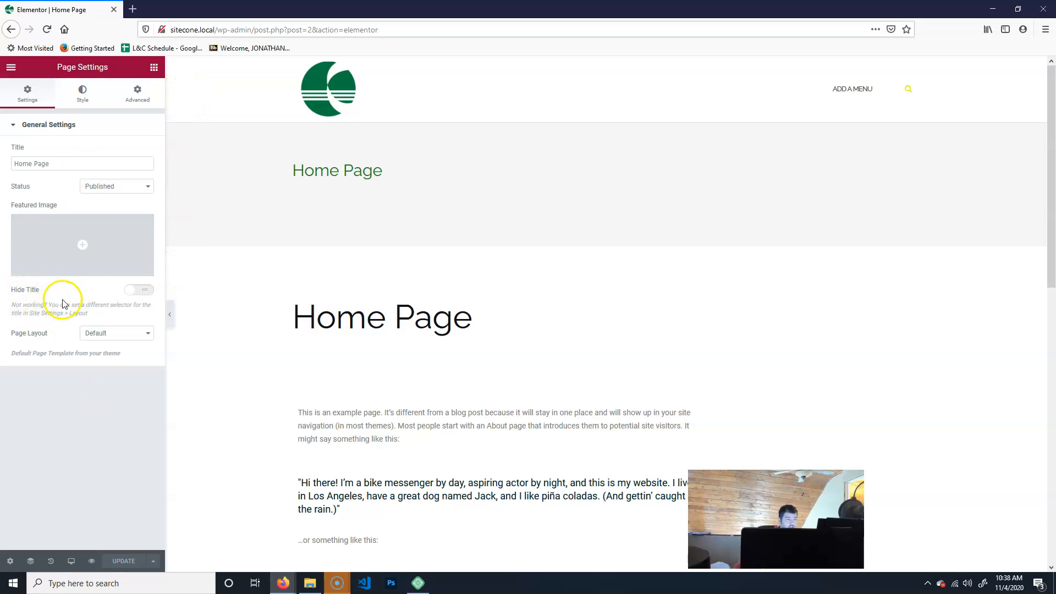
pyautogui.click(137, 290)
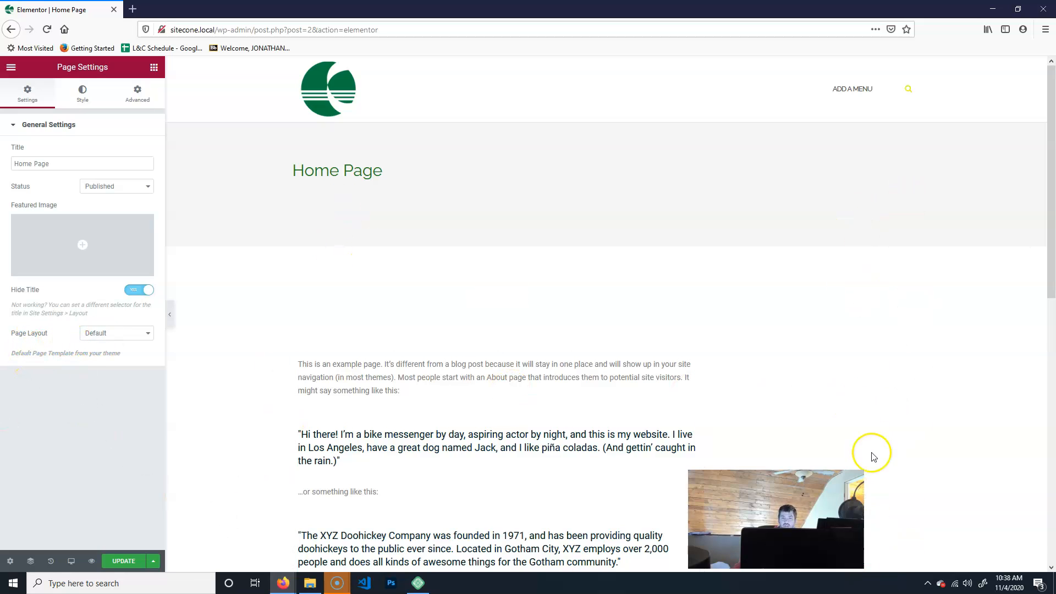
# Set the Home Page's page layout to Elementor Full Width.
pyautogui.click(120, 334)
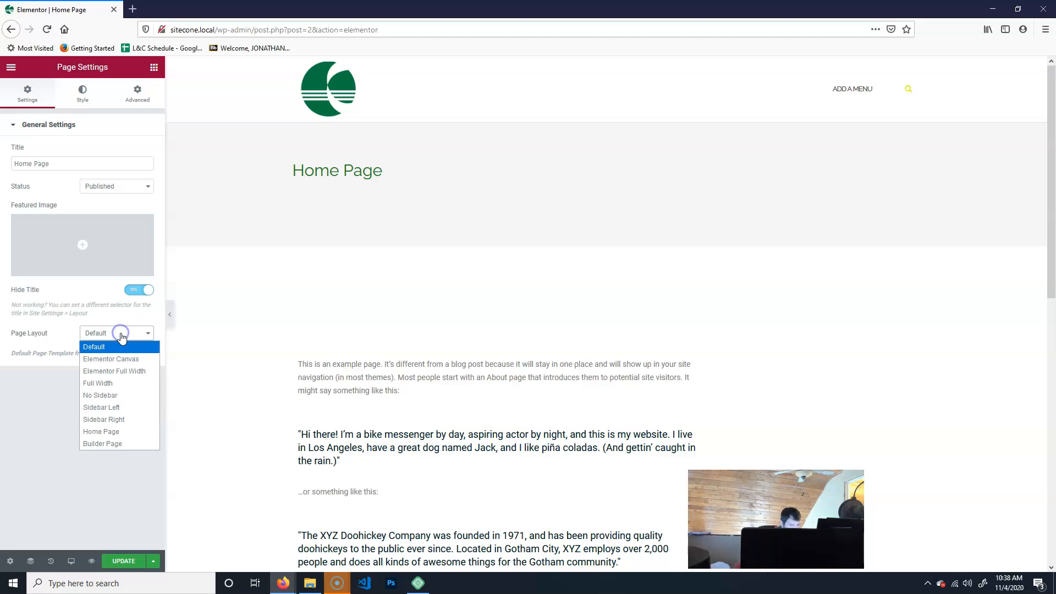
pyautogui.click(124, 371)
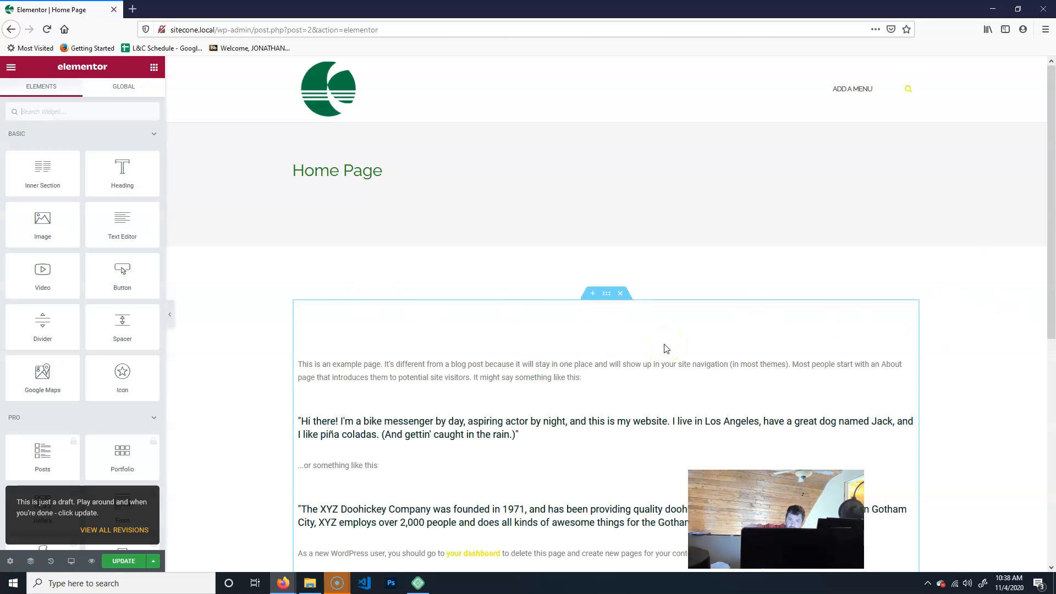
# Review the page content and browse the Settings, Style and Advanced tabs of the page settings.
pyautogui.scroll(-7, 929, 450)
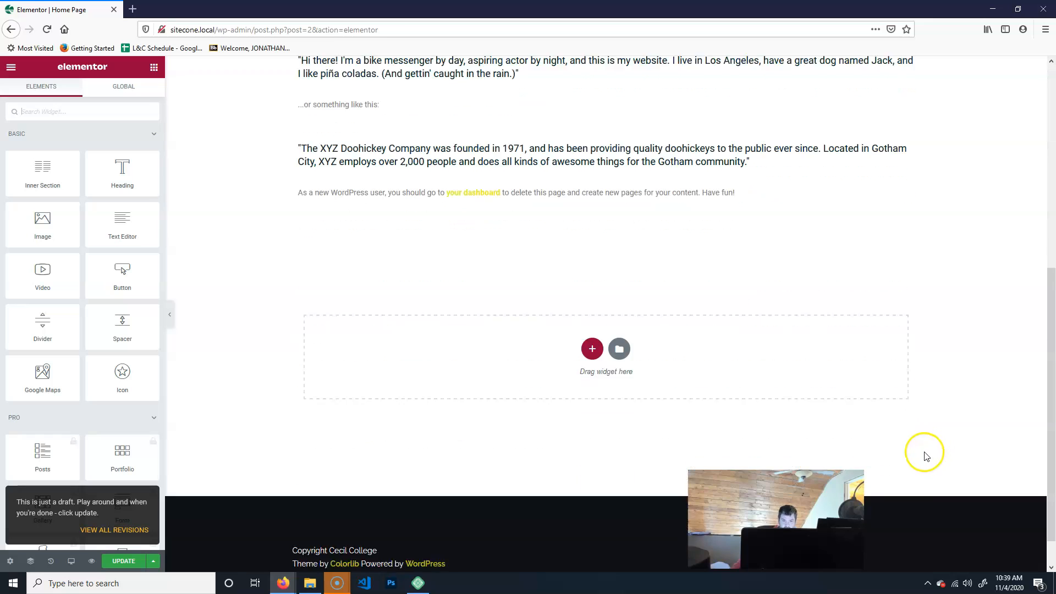
pyautogui.scroll(6, 918, 429)
pyautogui.scroll(1, 916, 426)
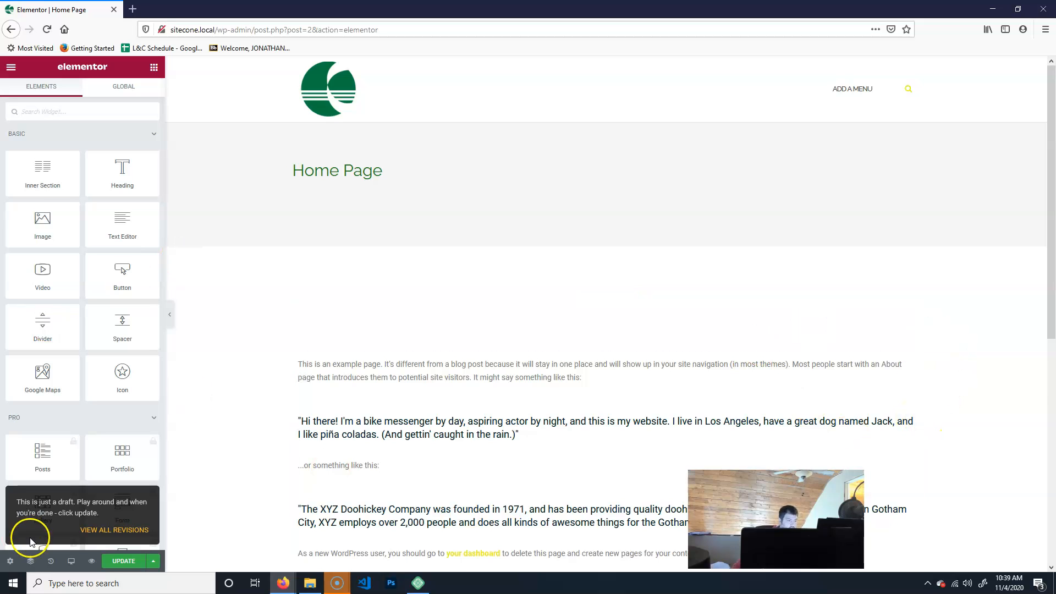
pyautogui.click(6, 563)
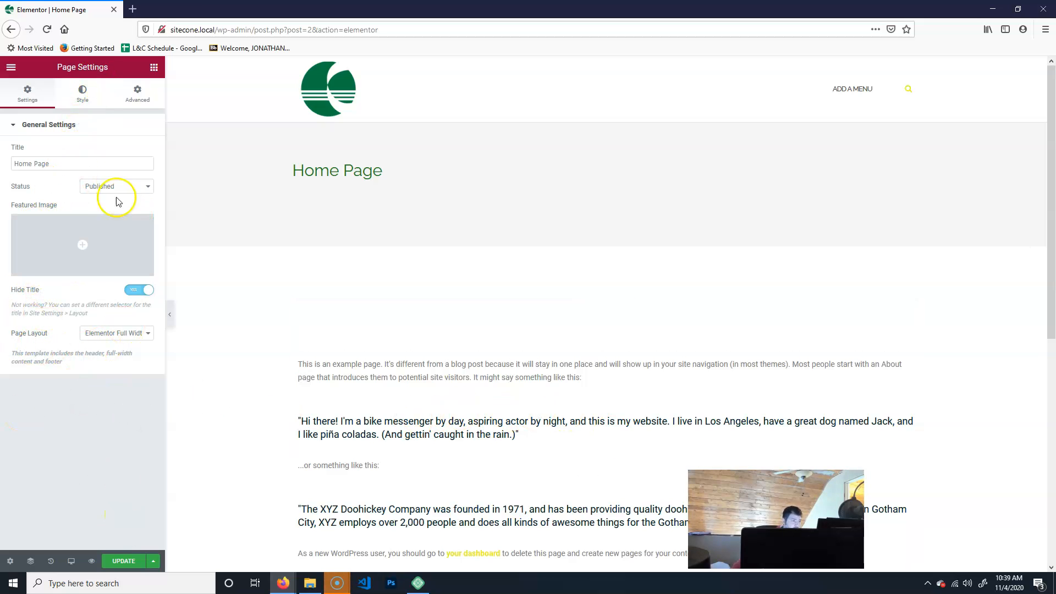
pyautogui.click(83, 92)
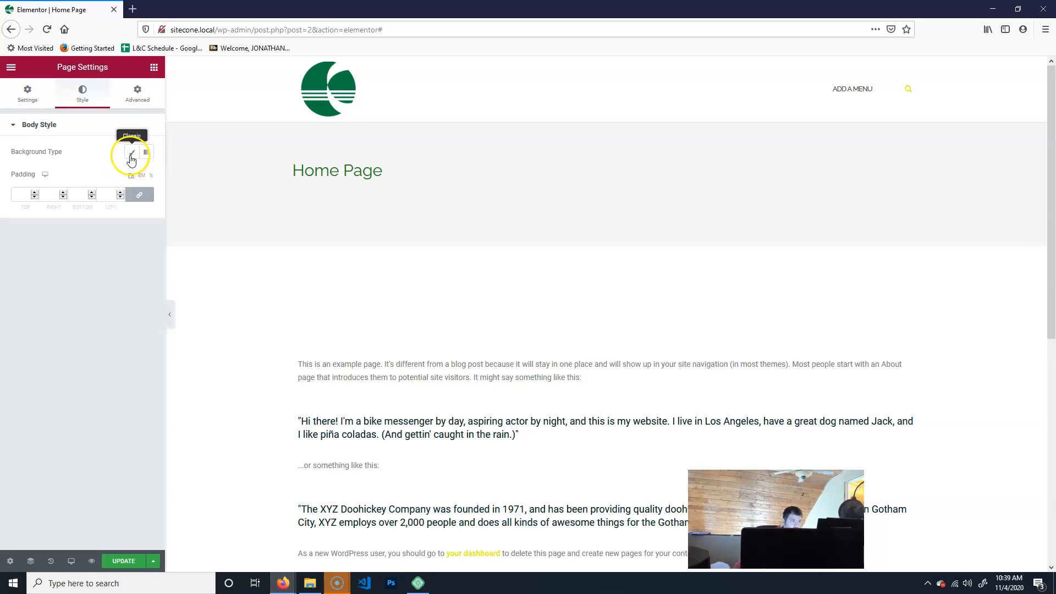
pyautogui.click(134, 89)
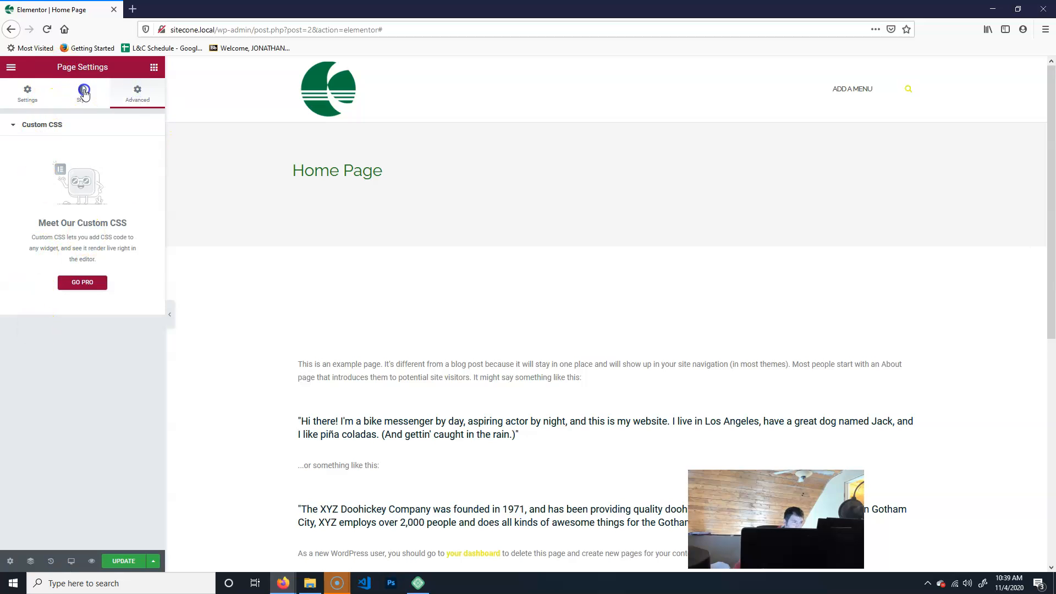
pyautogui.click(79, 96)
pyautogui.click(27, 95)
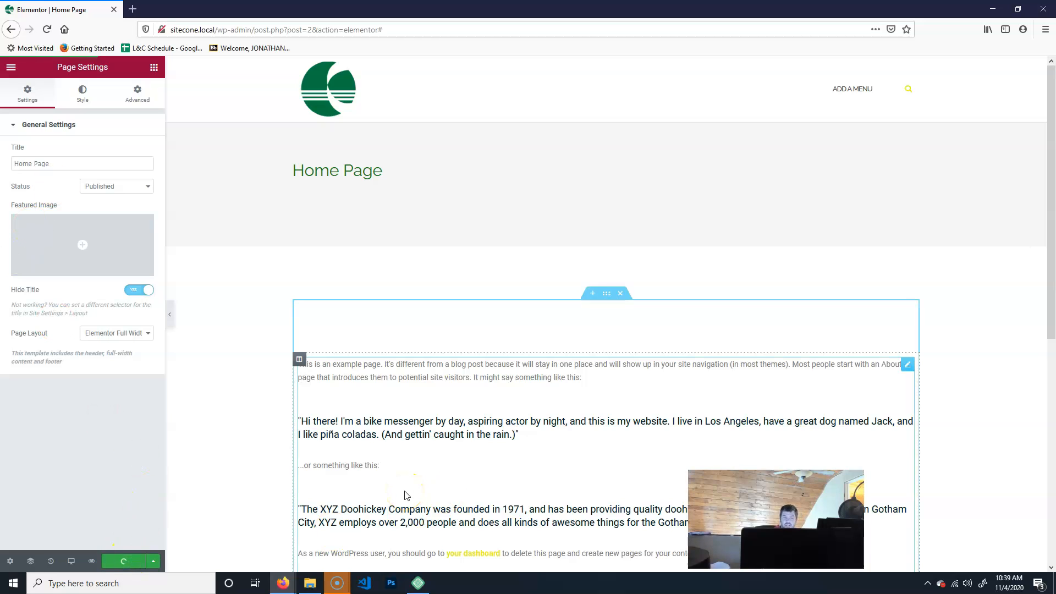
pyautogui.click(208, 138)
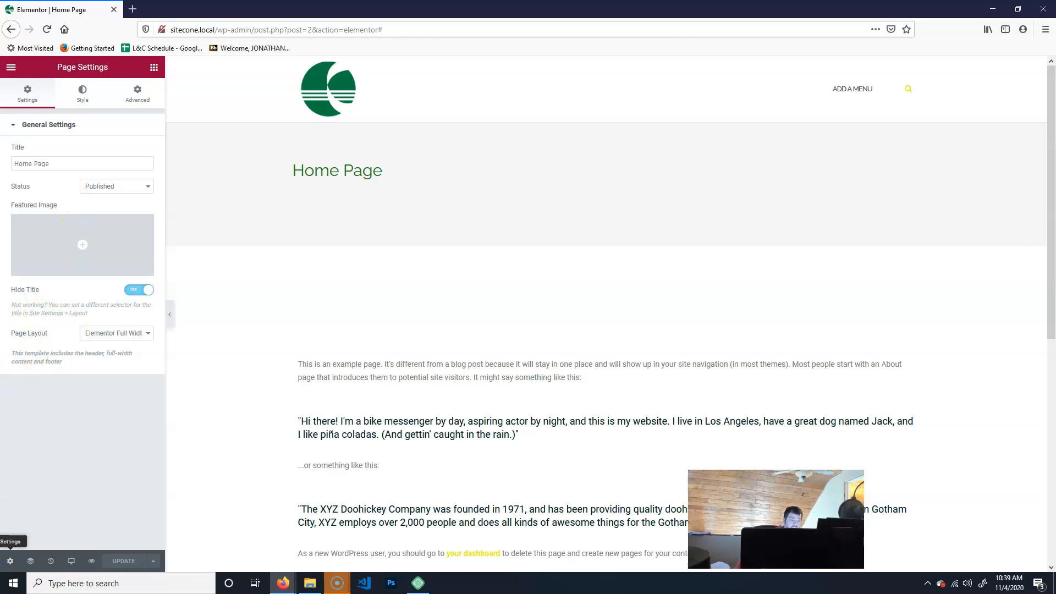
# Open Elementor's Site Settings Layout section and select the text of the Page Title Selector field.
pyautogui.click(10, 71)
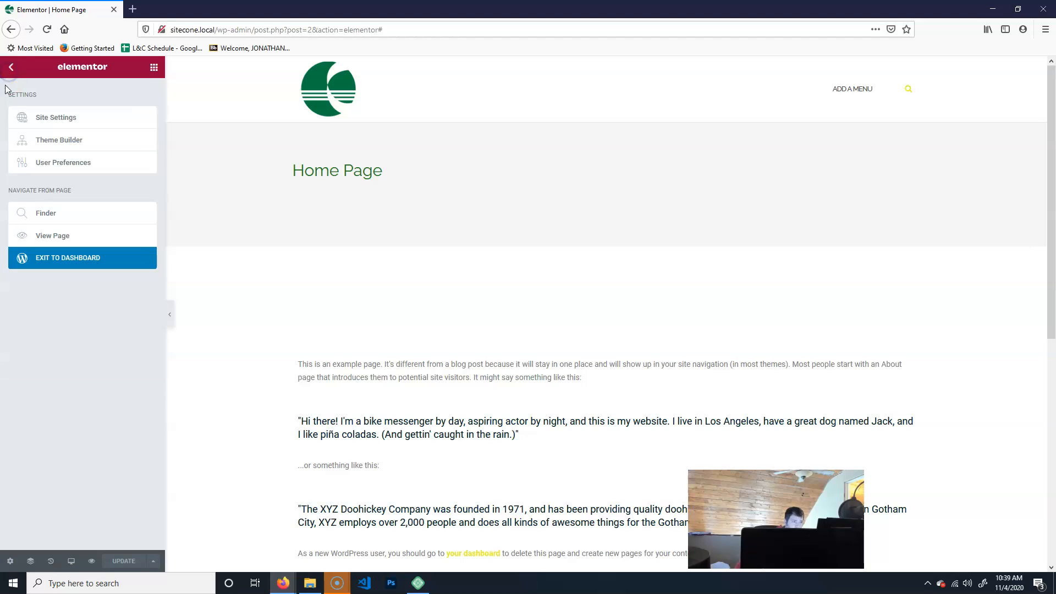
pyautogui.click(66, 119)
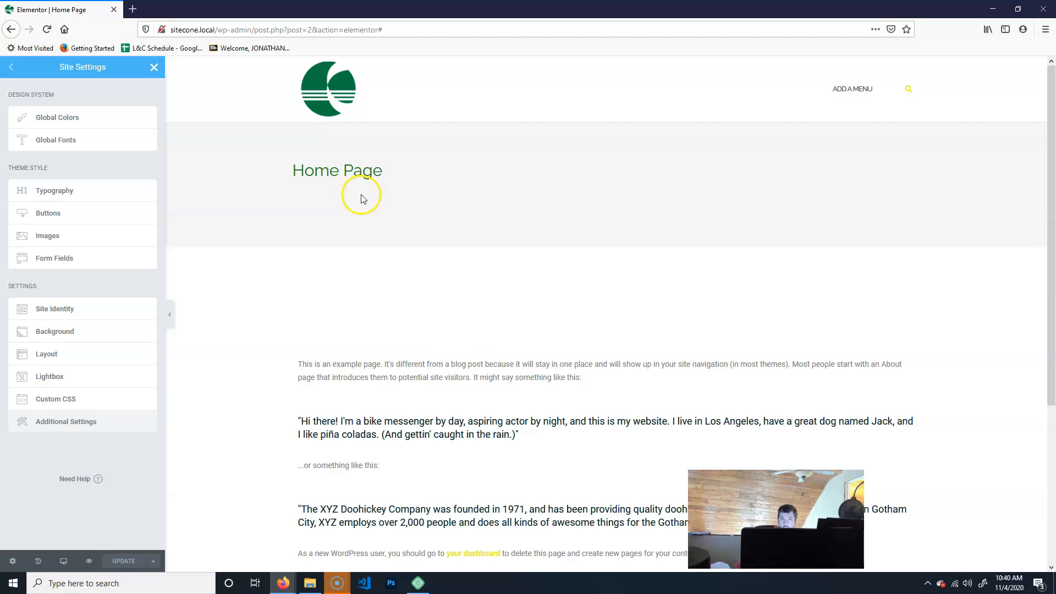
pyautogui.click(75, 354)
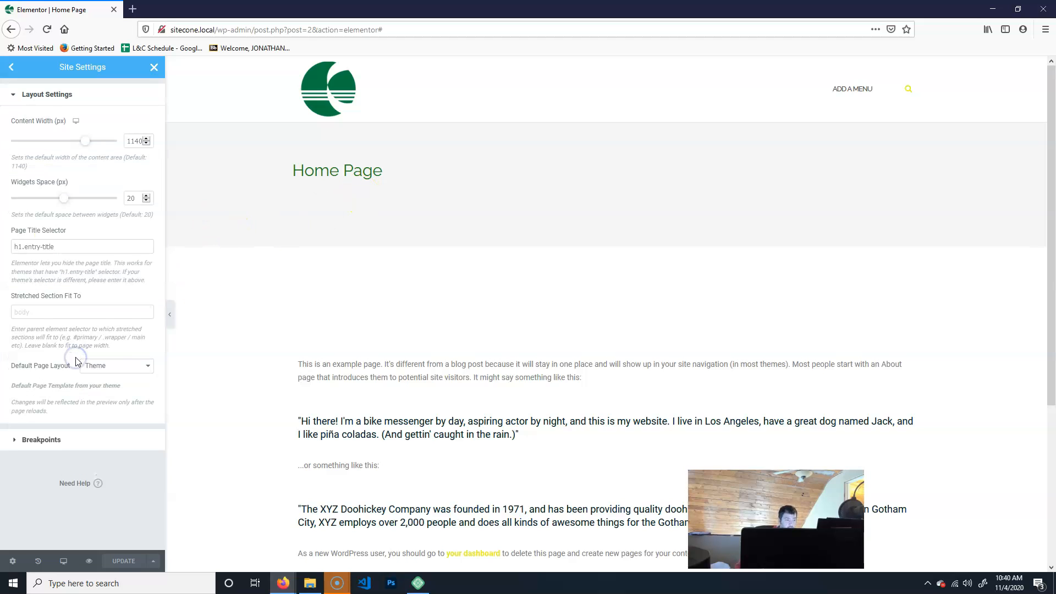
pyautogui.click(60, 246)
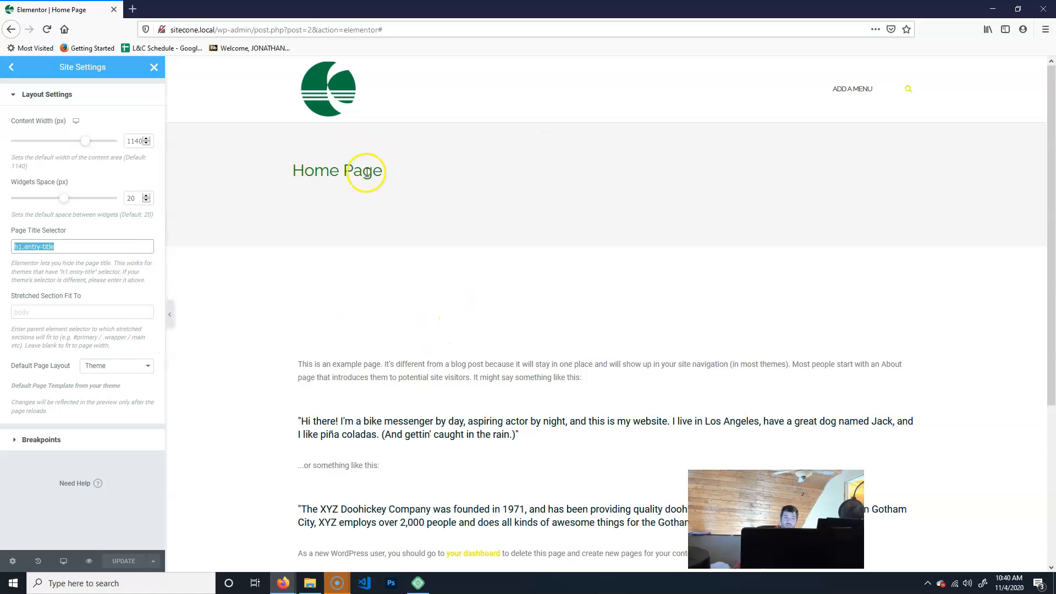
pyautogui.click(40, 247)
pyautogui.moveTo(69, 247); pyautogui.dragTo(17, 249)
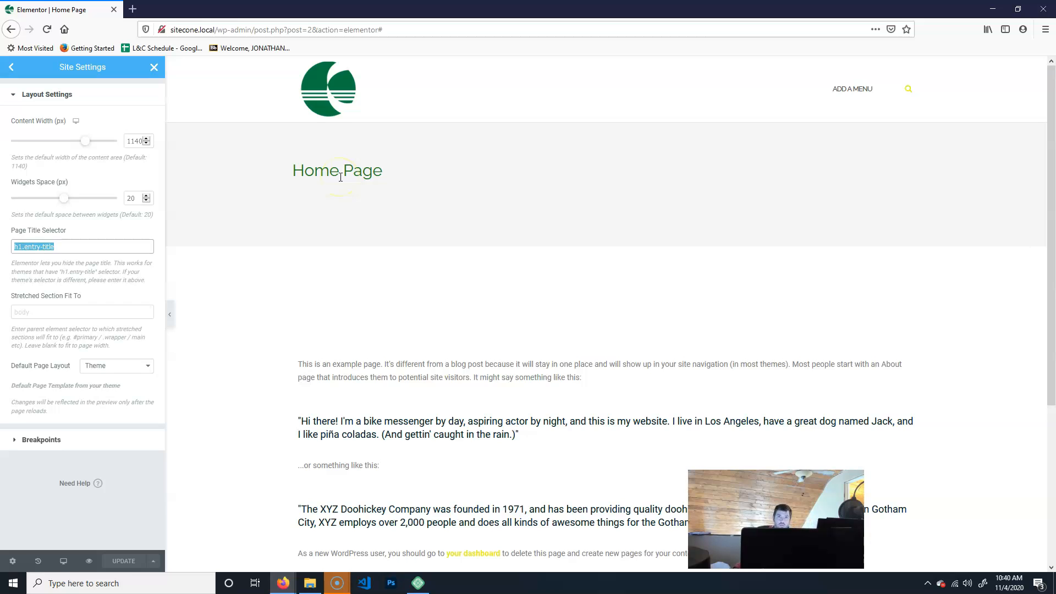
pyautogui.click(59, 247)
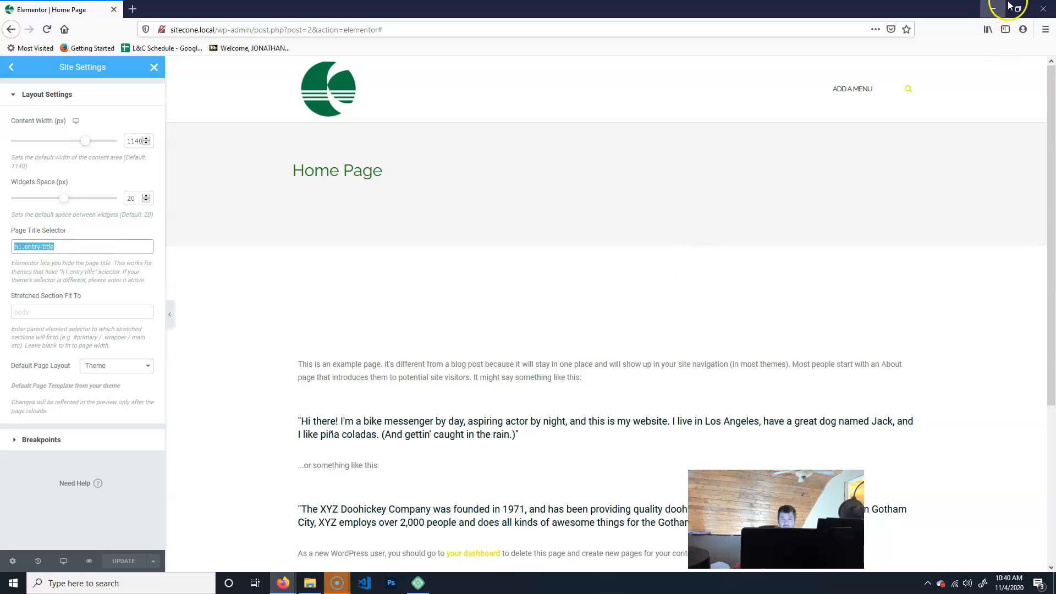
# Open the browser's Inspector developer tool on the Elementor editor page.
pyautogui.click(1044, 29)
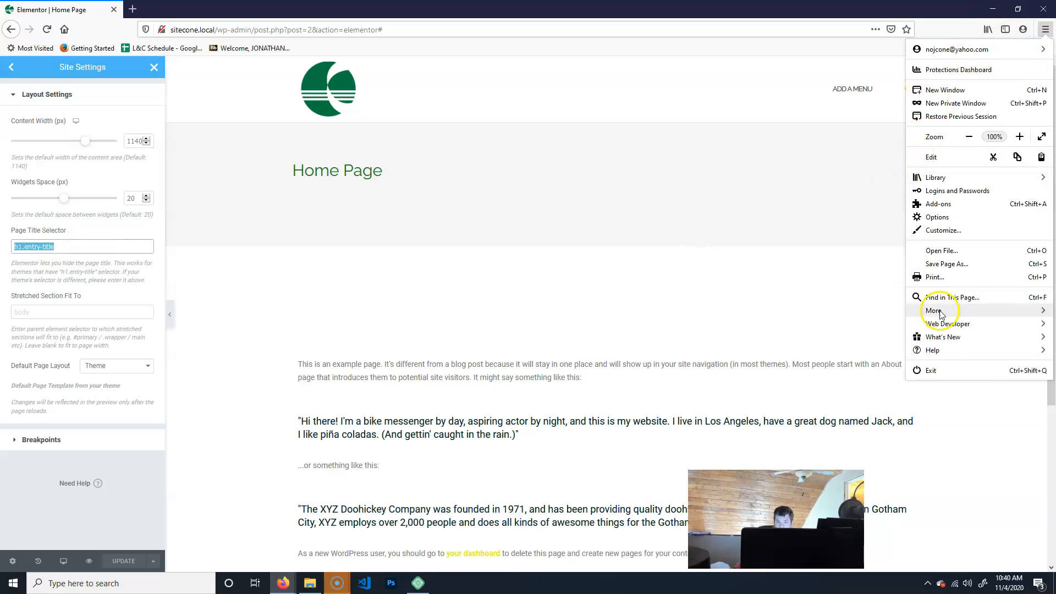
pyautogui.click(978, 330)
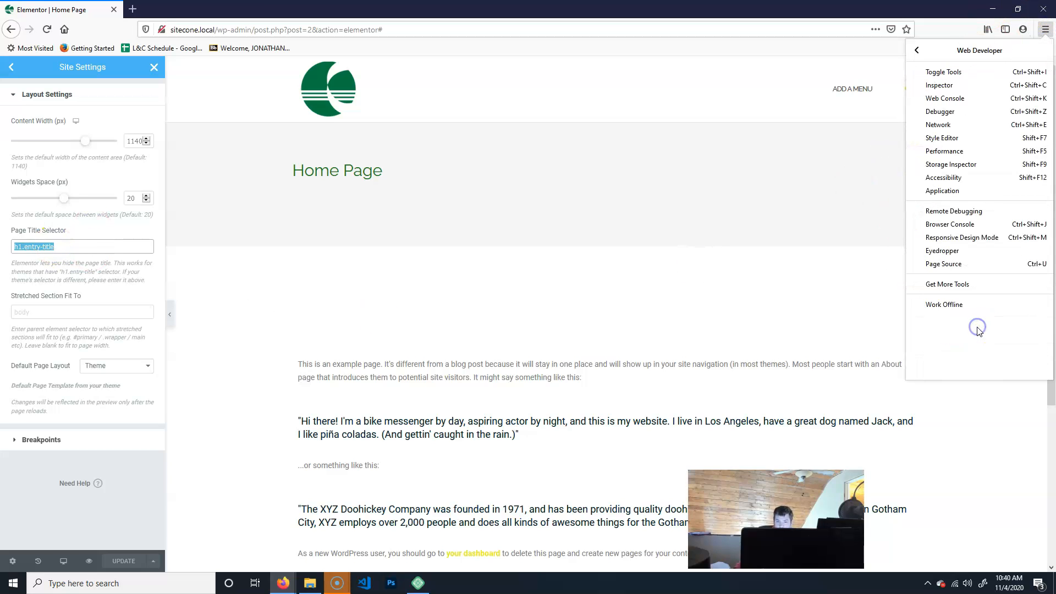
pyautogui.click(971, 91)
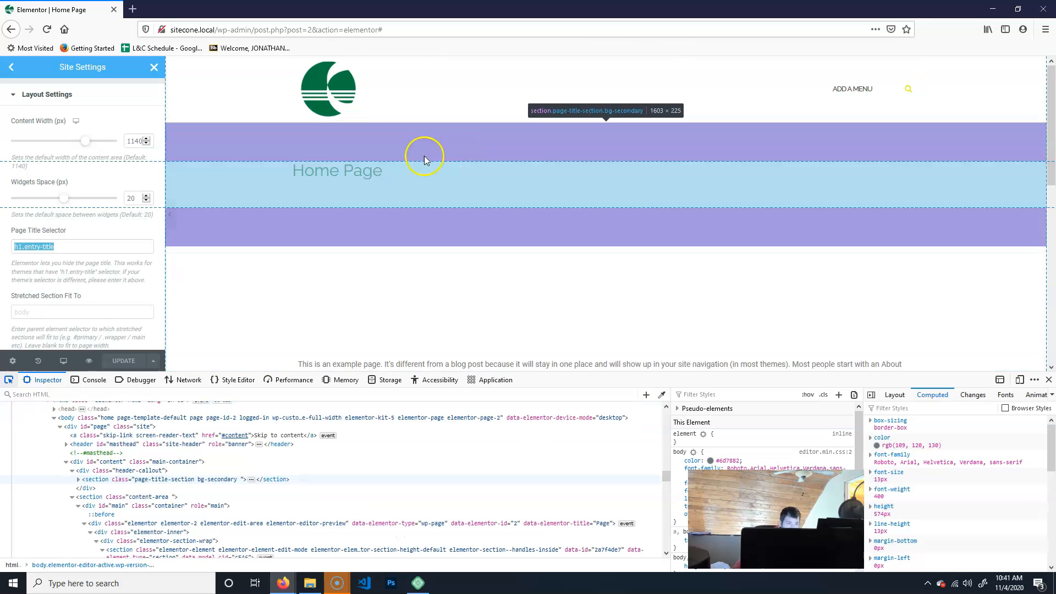
pyautogui.click(357, 174)
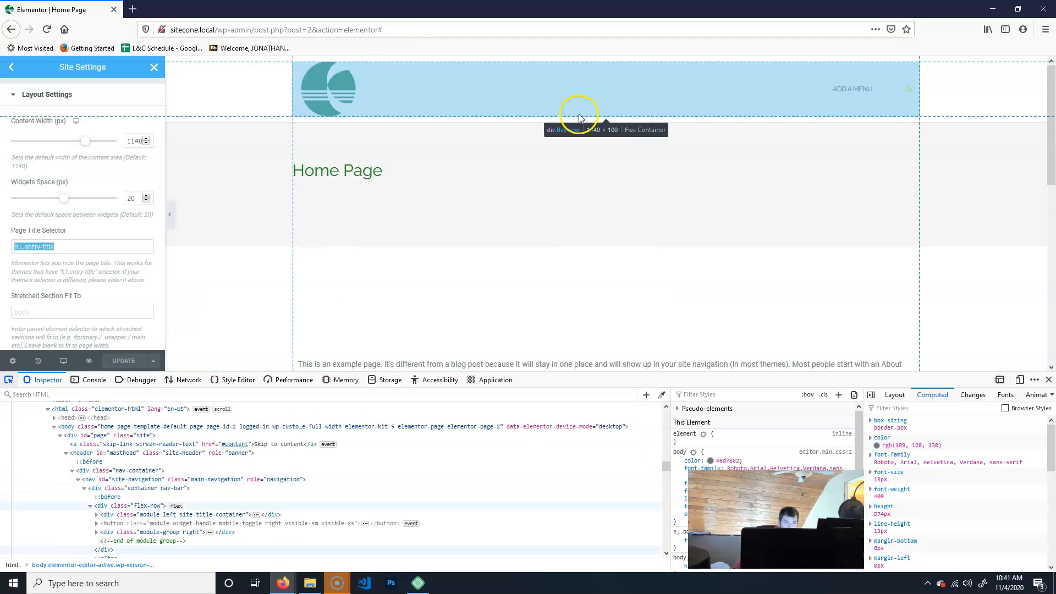
# Inspect the HTML markup of the page title section in the Inspector.
pyautogui.rightClick(520, 142)
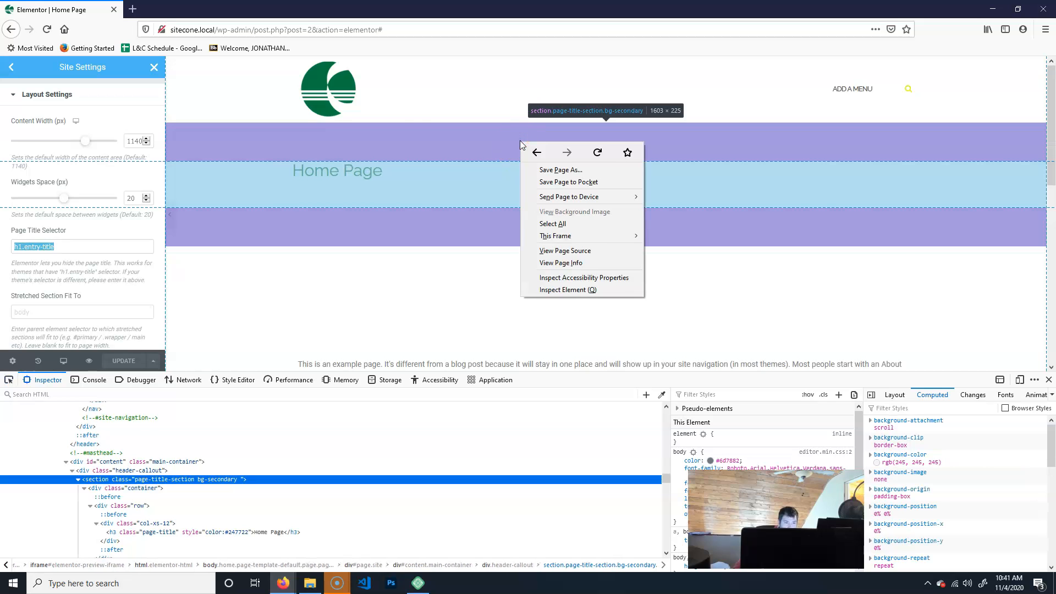
pyautogui.click(447, 91)
pyautogui.click(473, 141)
pyautogui.click(333, 141)
pyautogui.click(492, 95)
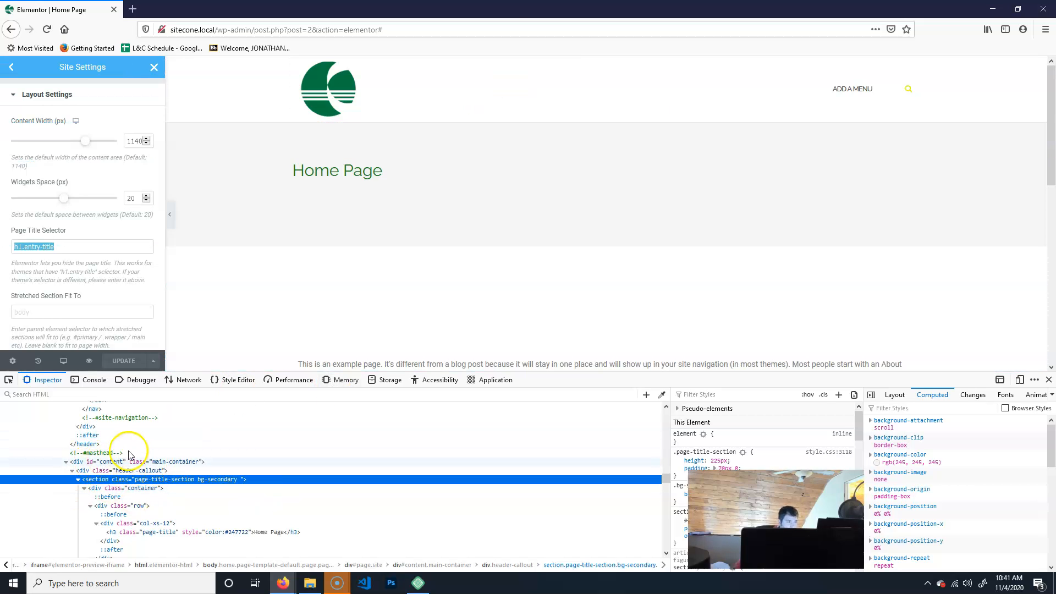
pyautogui.scroll(-15, 121, 457)
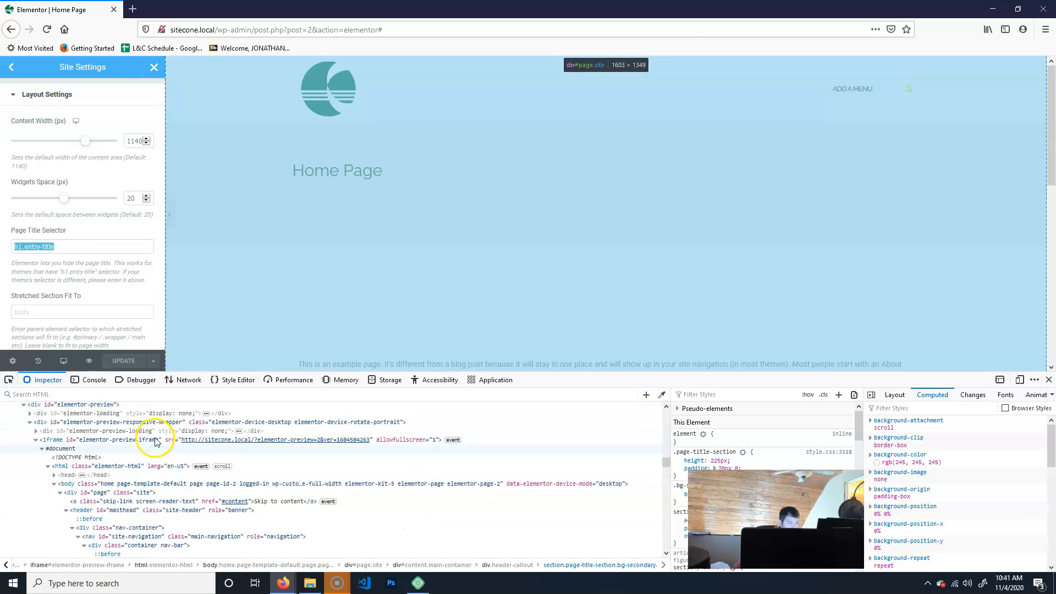
pyautogui.scroll(-15, 136, 440)
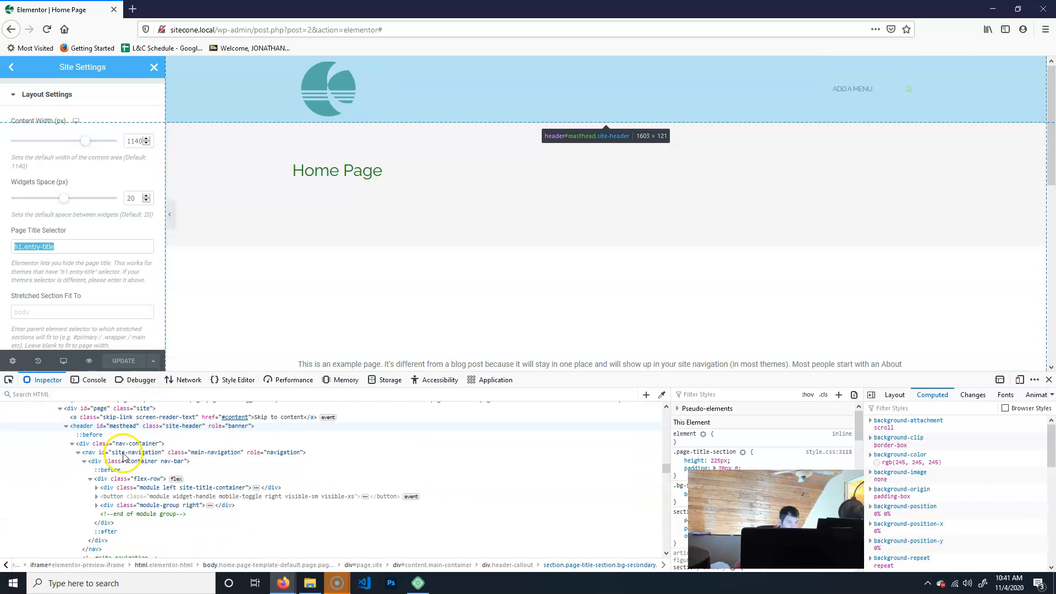
pyautogui.moveTo(428, 178); pyautogui.dragTo(291, 171)
pyautogui.click(703, 86)
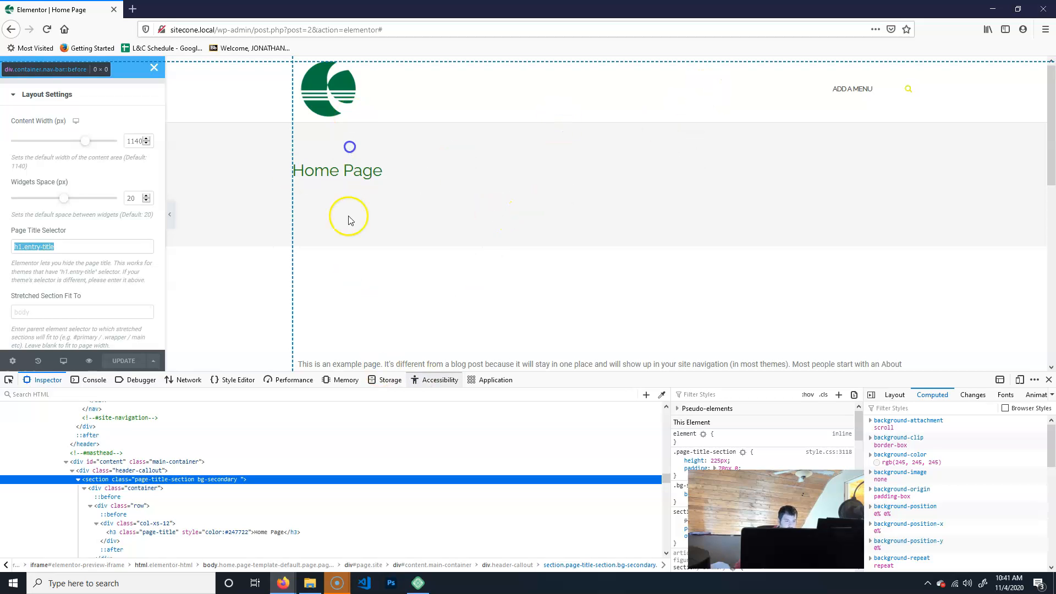
pyautogui.click(429, 380)
pyautogui.click(49, 380)
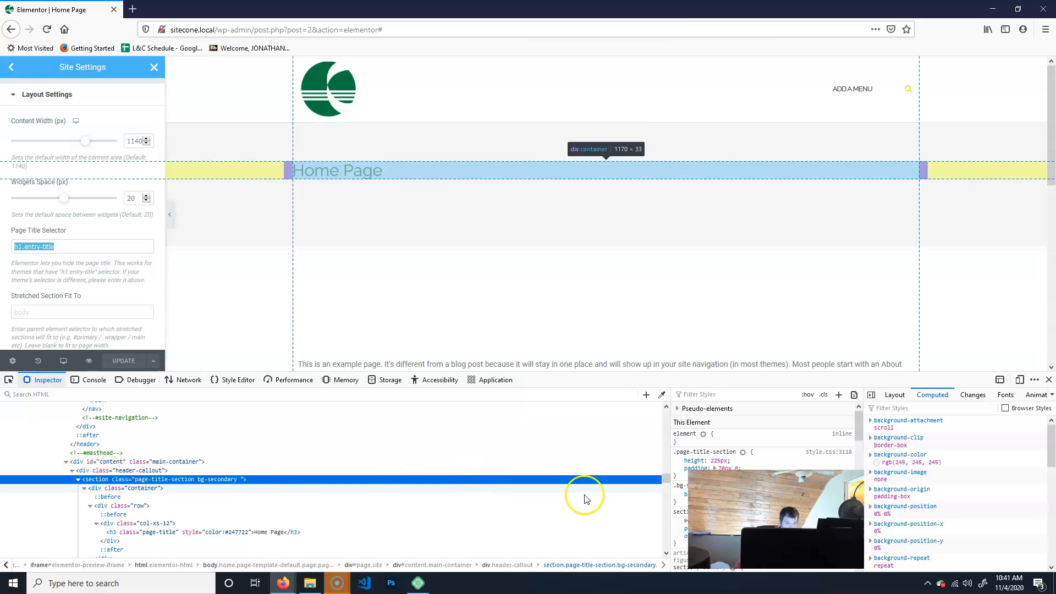
pyautogui.moveTo(666, 481); pyautogui.dragTo(655, 454)
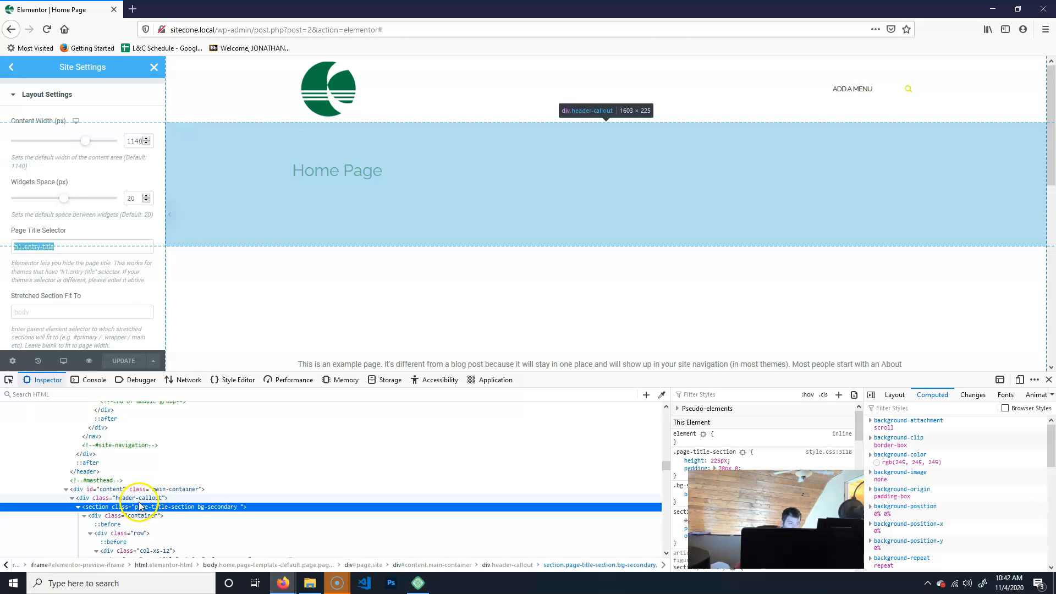
# Copy the CSS selector of the header-callout div in the Inspector.
pyautogui.click(146, 498)
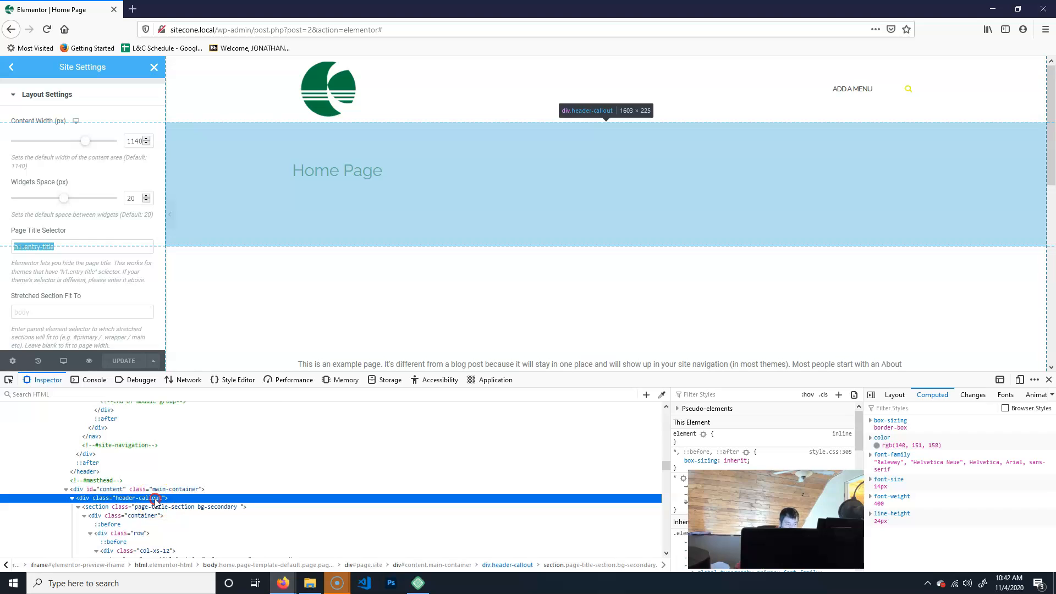
pyautogui.rightClick(156, 501)
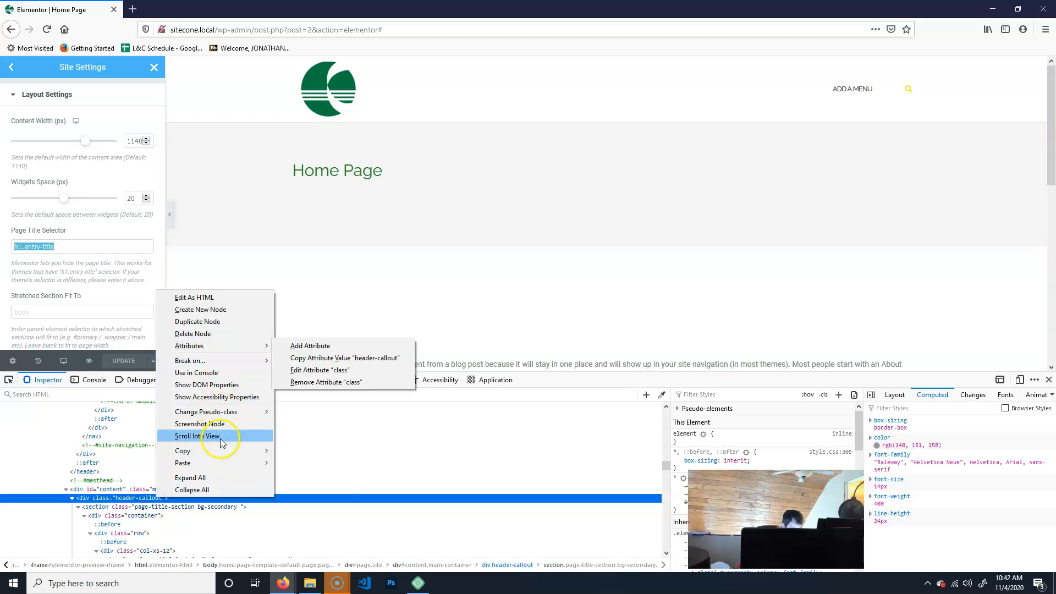
pyautogui.moveTo(225, 451)
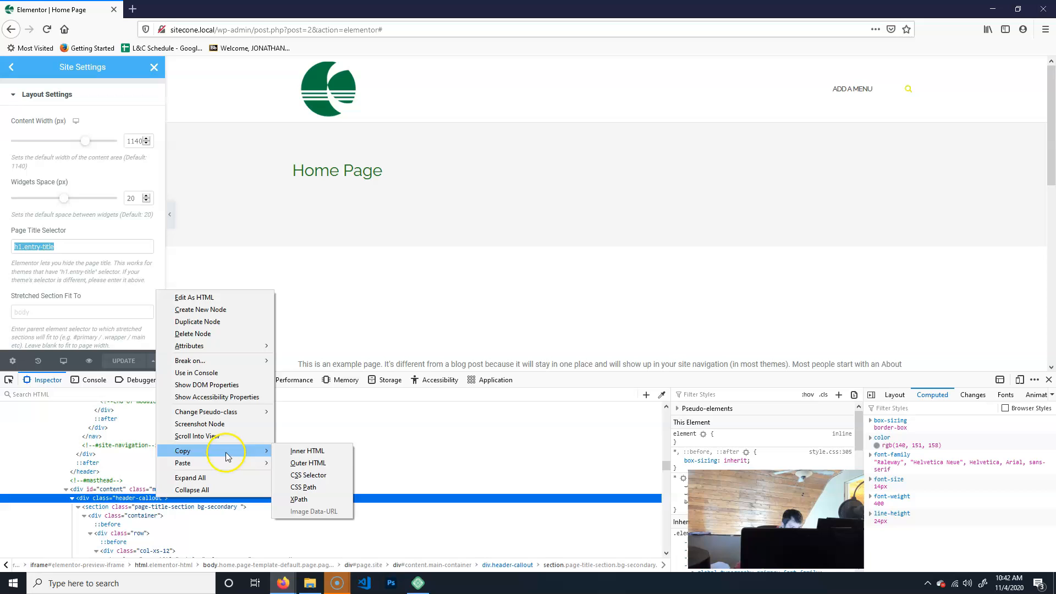
pyautogui.click(322, 476)
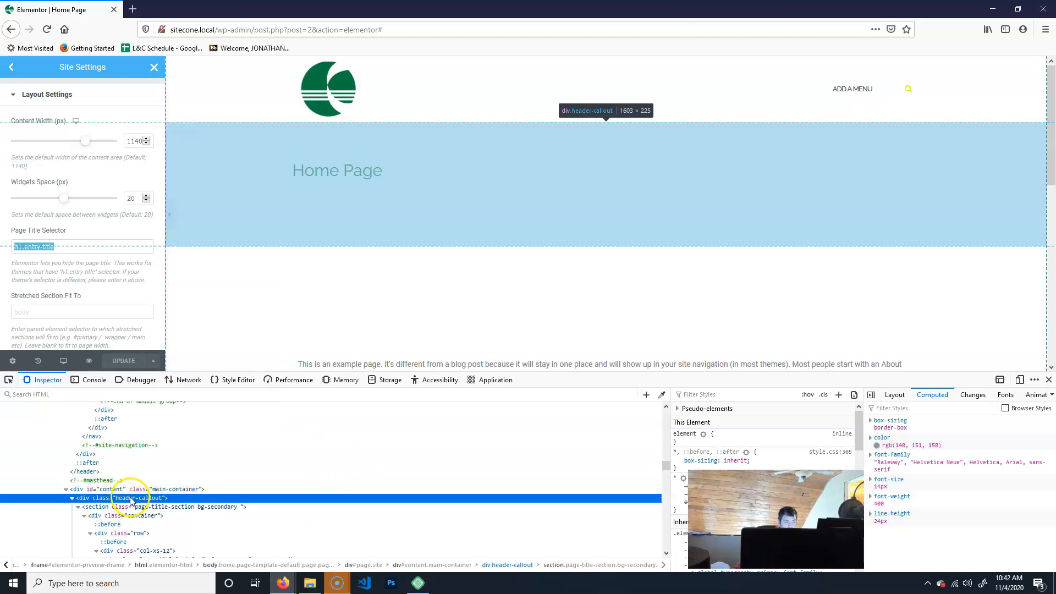
# Set the Page Title Selector to .header-callout, update the site settings and close the Inspector.
pyautogui.click(67, 246)
pyautogui.tripleClick(26, 246)
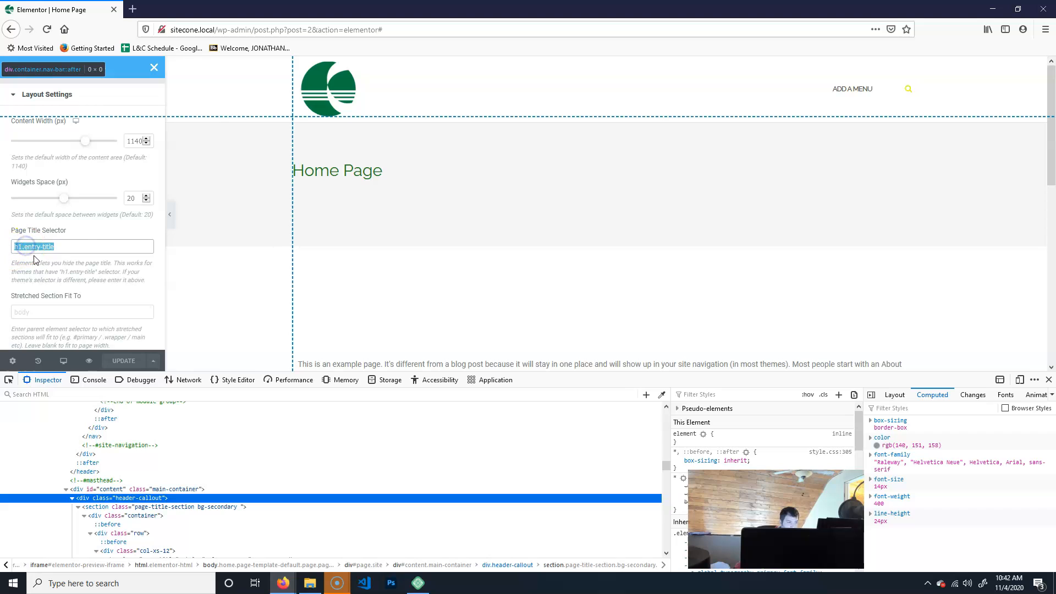
pyautogui.write('.header-callout')
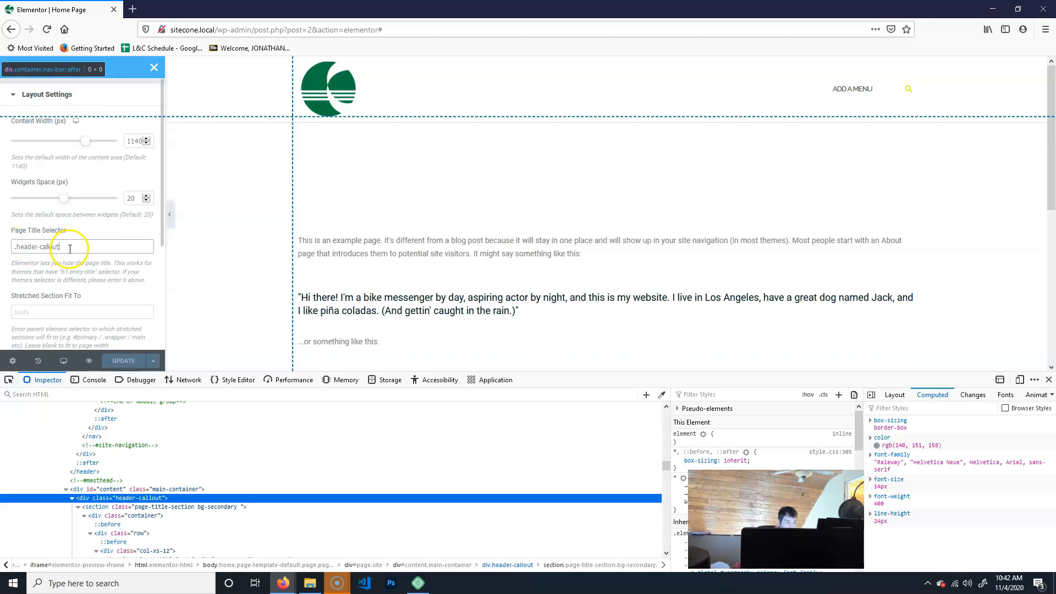
pyautogui.click(123, 360)
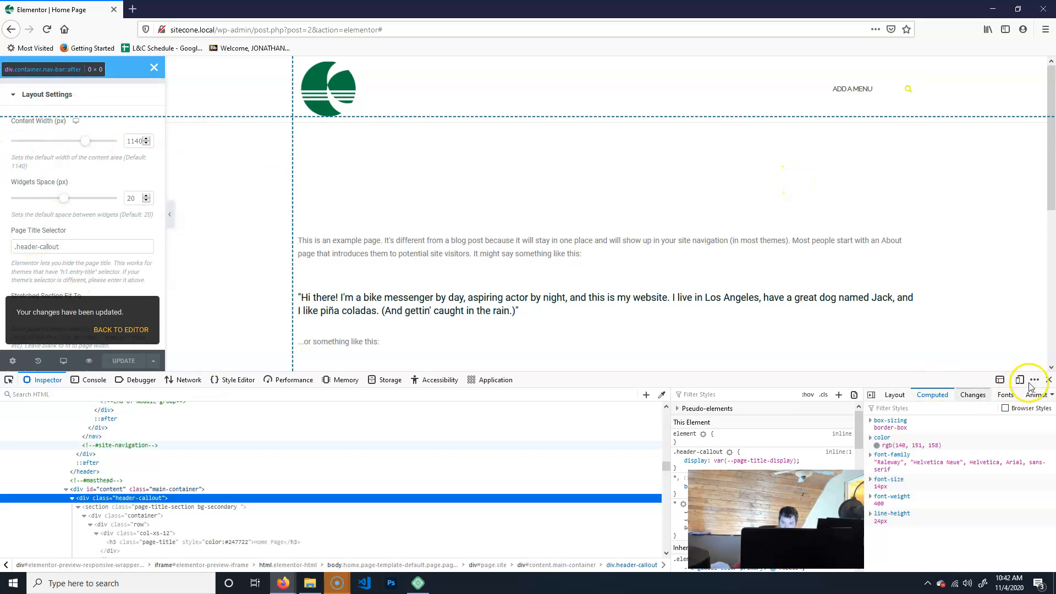
pyautogui.click(1048, 380)
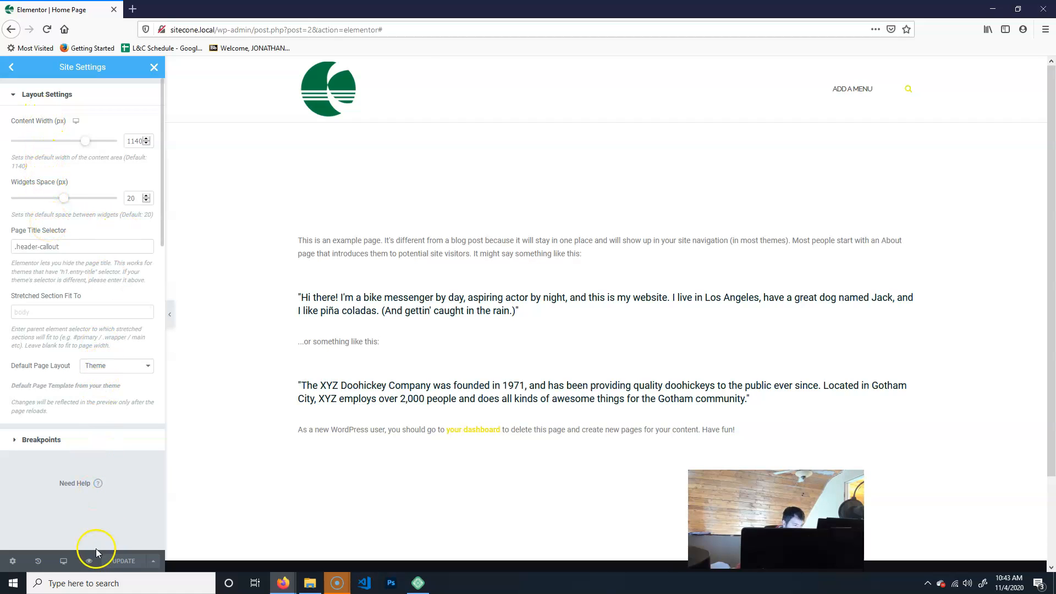
# Open Global Colors and set the Primary color to green #39682D.
pyautogui.click(11, 67)
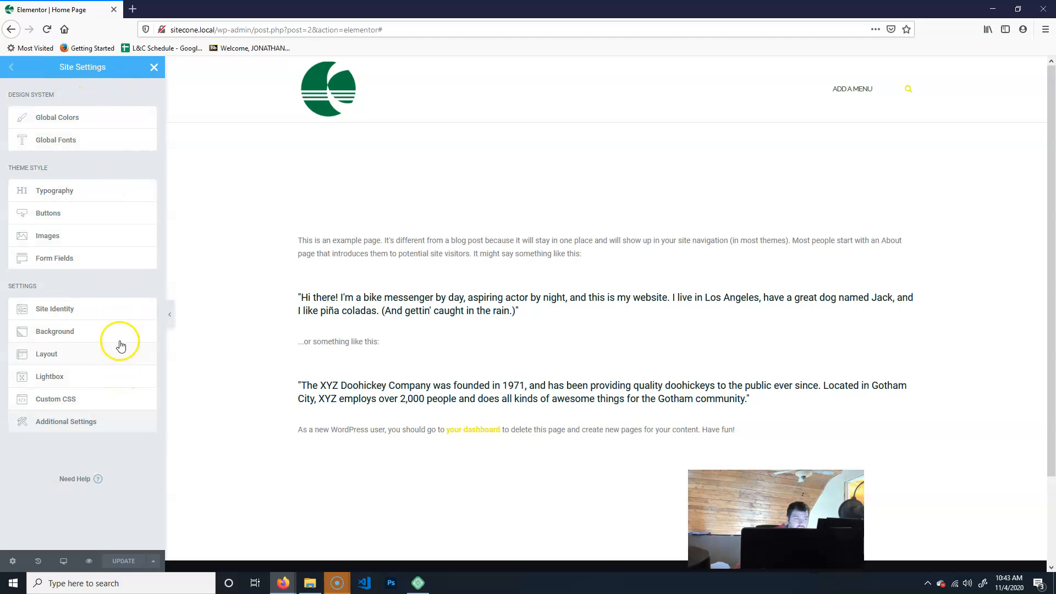
pyautogui.click(56, 120)
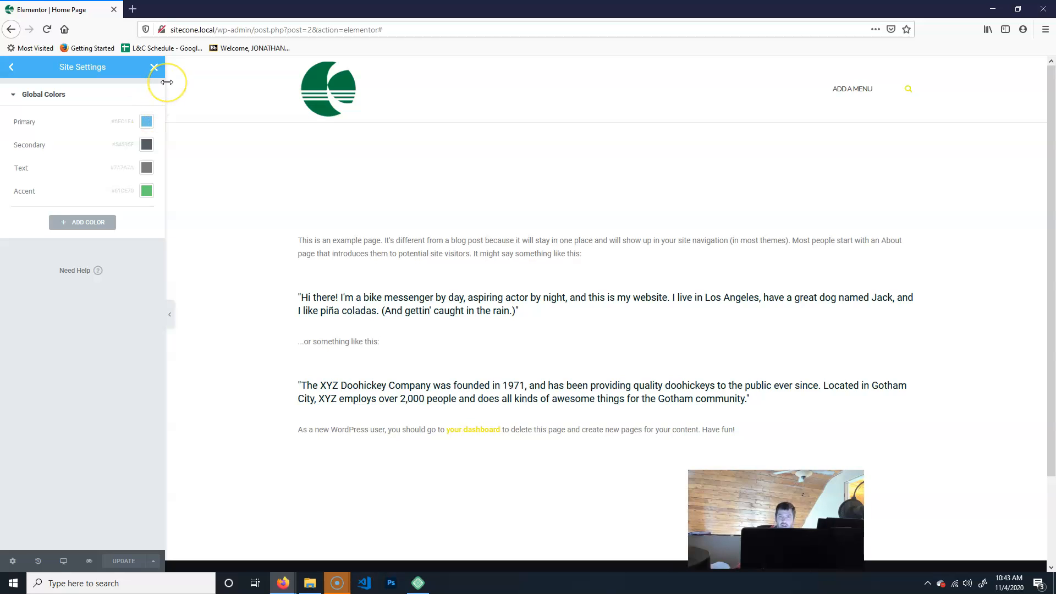
pyautogui.click(146, 121)
pyautogui.click(57, 263)
pyautogui.moveTo(93, 220)
pyautogui.mouseDown()
pyautogui.moveTo(99, 193)
pyautogui.moveTo(103, 213)
pyautogui.mouseUp()
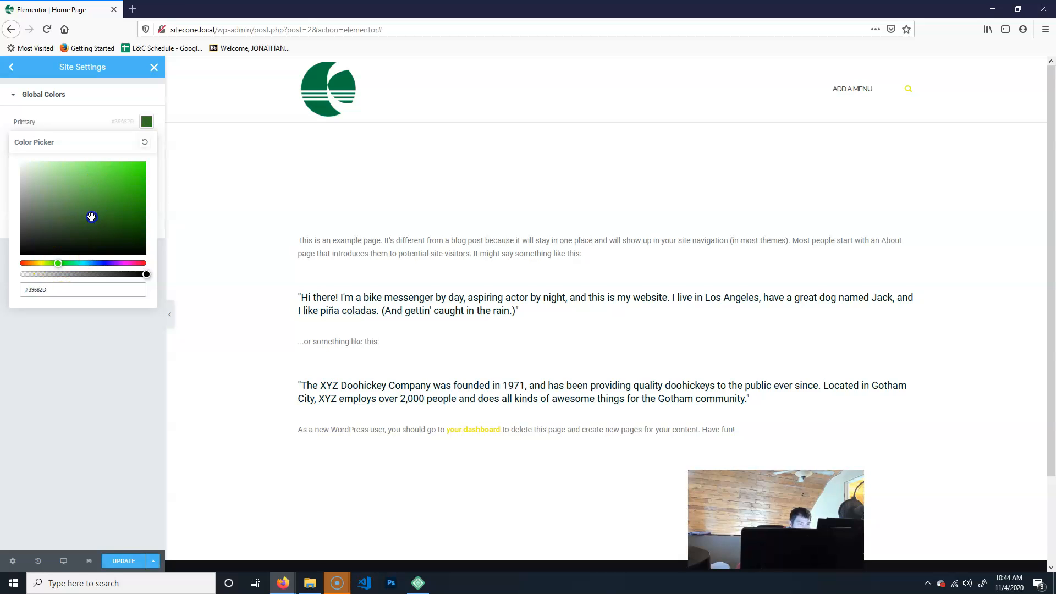
pyautogui.click(99, 383)
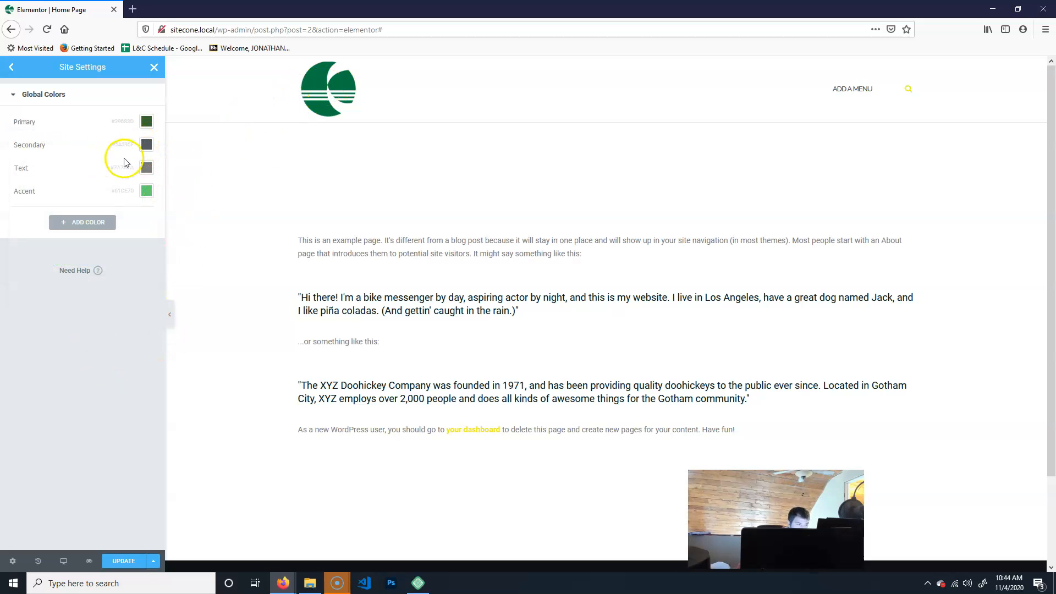
# Set the Secondary global color to white #FFFFFF.
pyautogui.click(146, 144)
pyautogui.moveTo(66, 264); pyautogui.dragTo(4, 149)
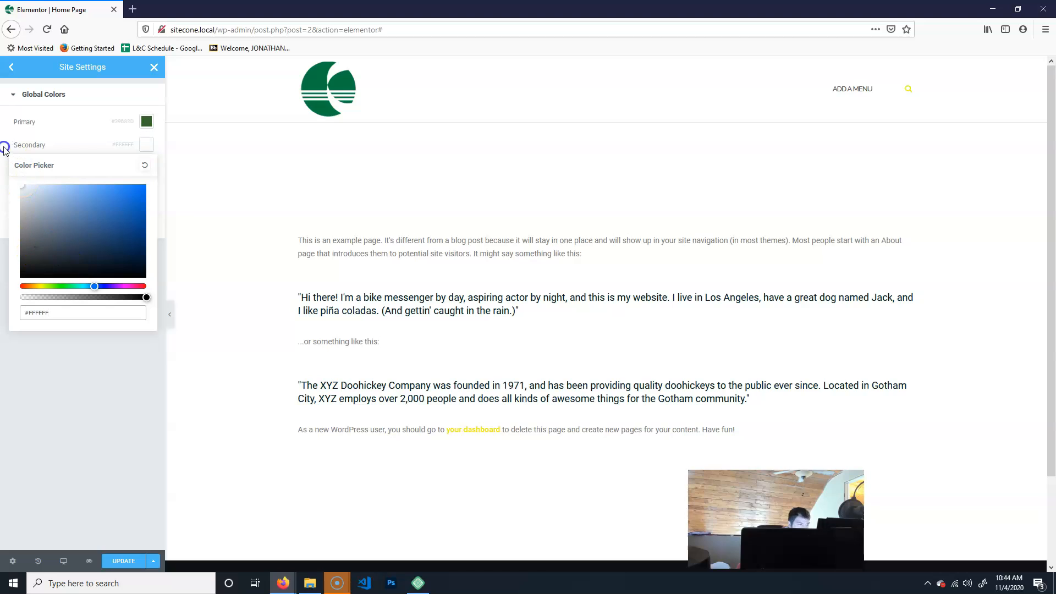
pyautogui.click(101, 407)
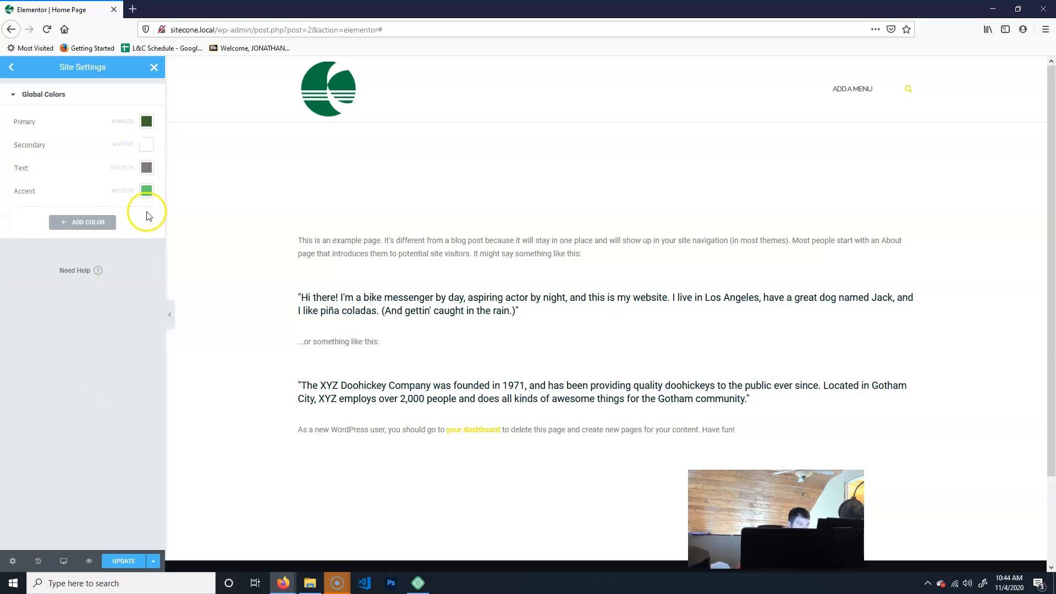
# Set the Text global color to dark grey #3E3E3E.
pyautogui.click(148, 172)
pyautogui.moveTo(25, 257); pyautogui.dragTo(16, 282)
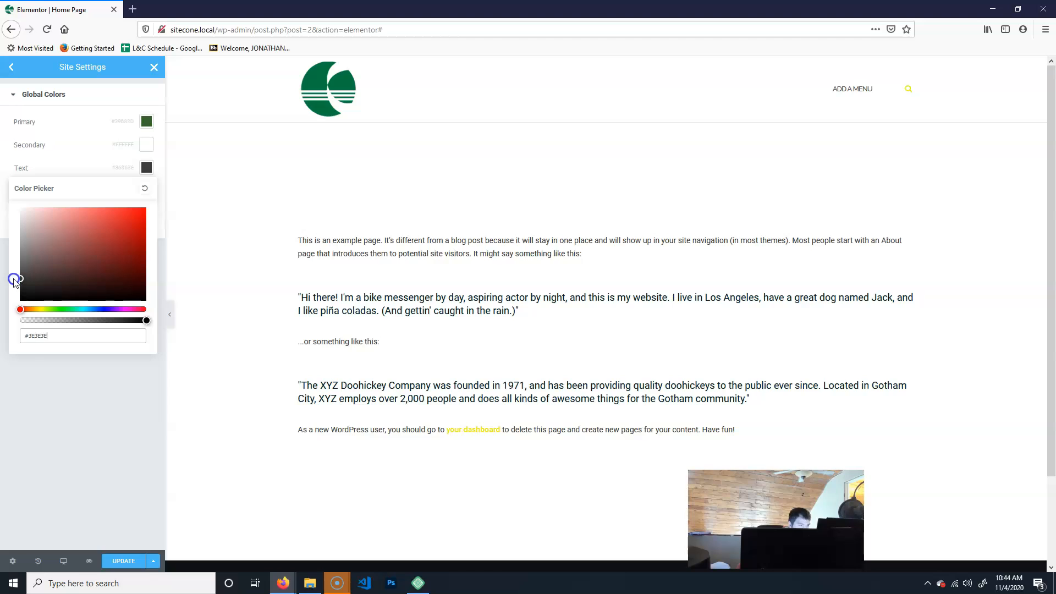
pyautogui.click(98, 426)
# Change the Accent global color to a bright yellow around #EFDD24.
pyautogui.click(146, 191)
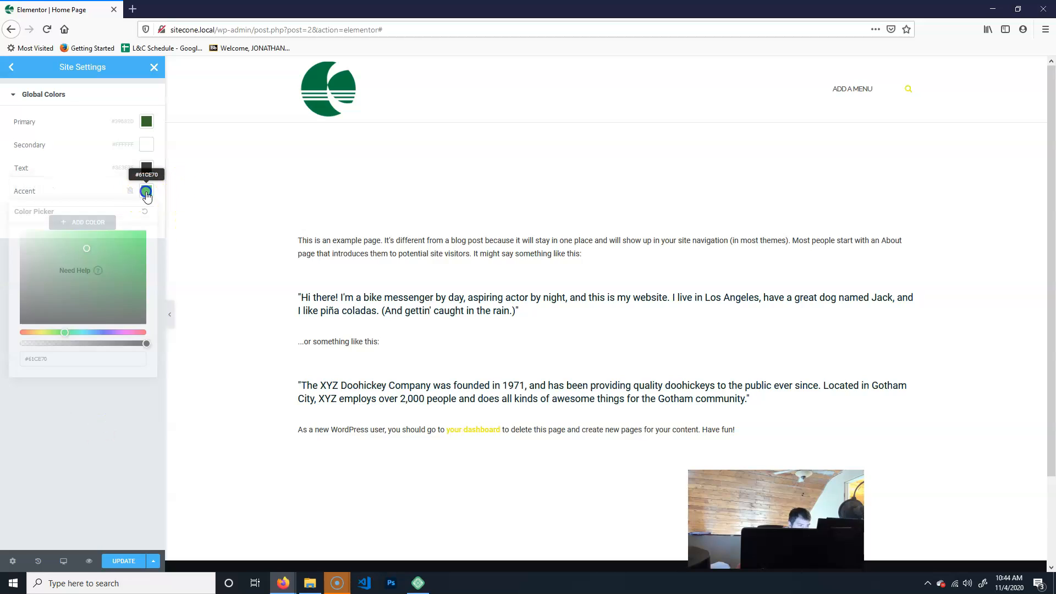
pyautogui.moveTo(64, 332); pyautogui.dragTo(42, 332)
pyautogui.moveTo(88, 268); pyautogui.dragTo(126, 235)
pyautogui.moveTo(42, 332); pyautogui.dragTo(39, 334)
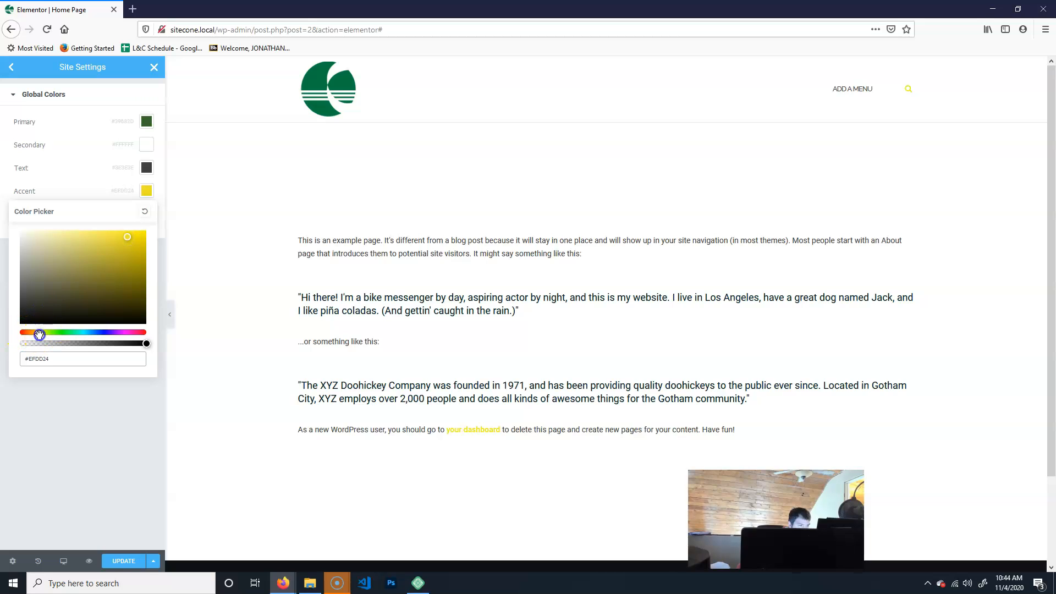
pyautogui.click(130, 240)
pyautogui.click(109, 425)
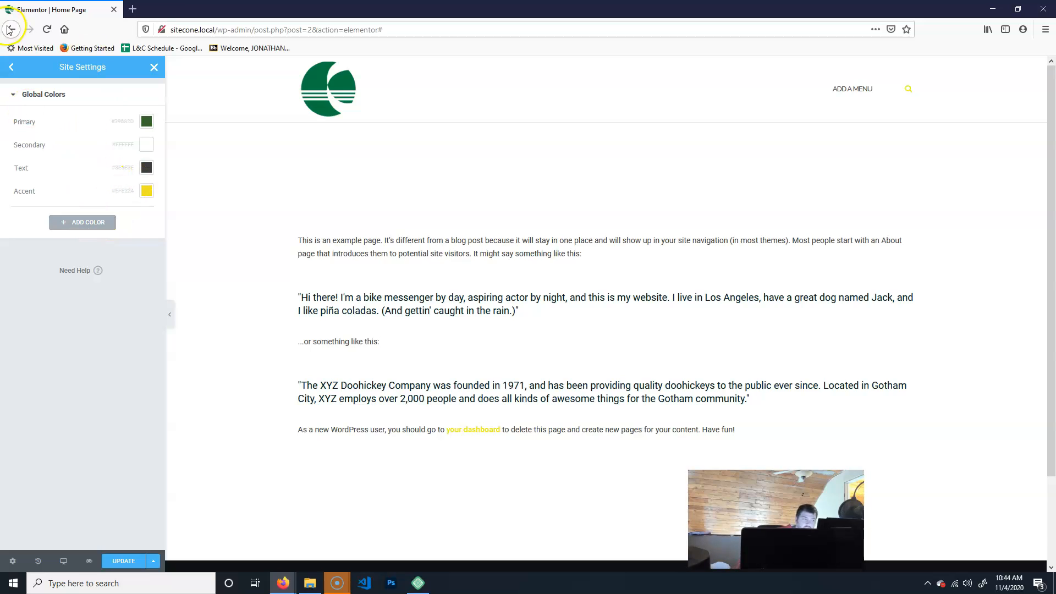
# Open Global Fonts and review the Primary font's typography settings.
pyautogui.click(11, 66)
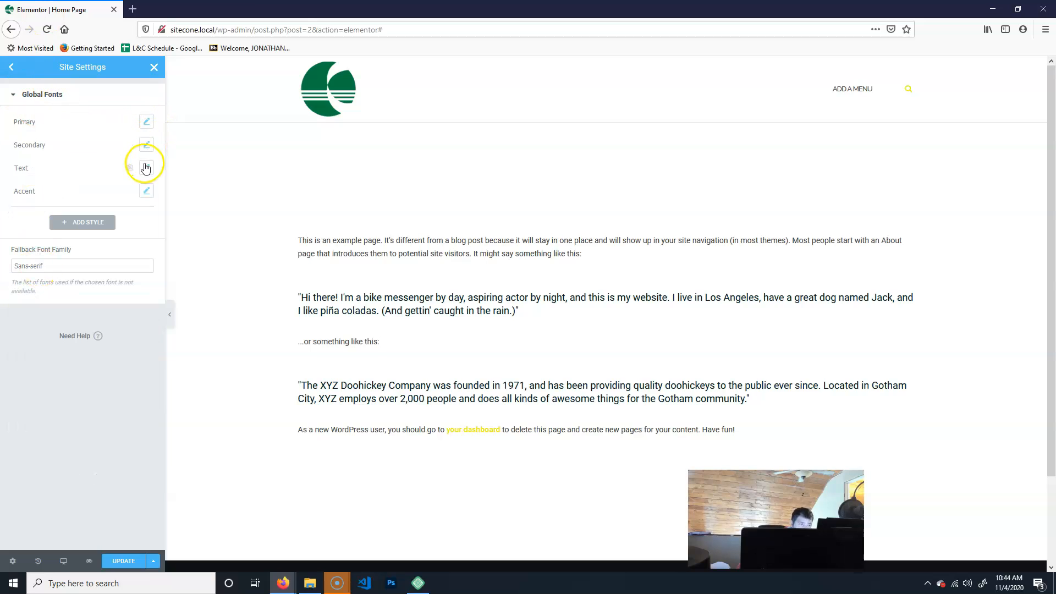
pyautogui.click(146, 123)
pyautogui.click(112, 172)
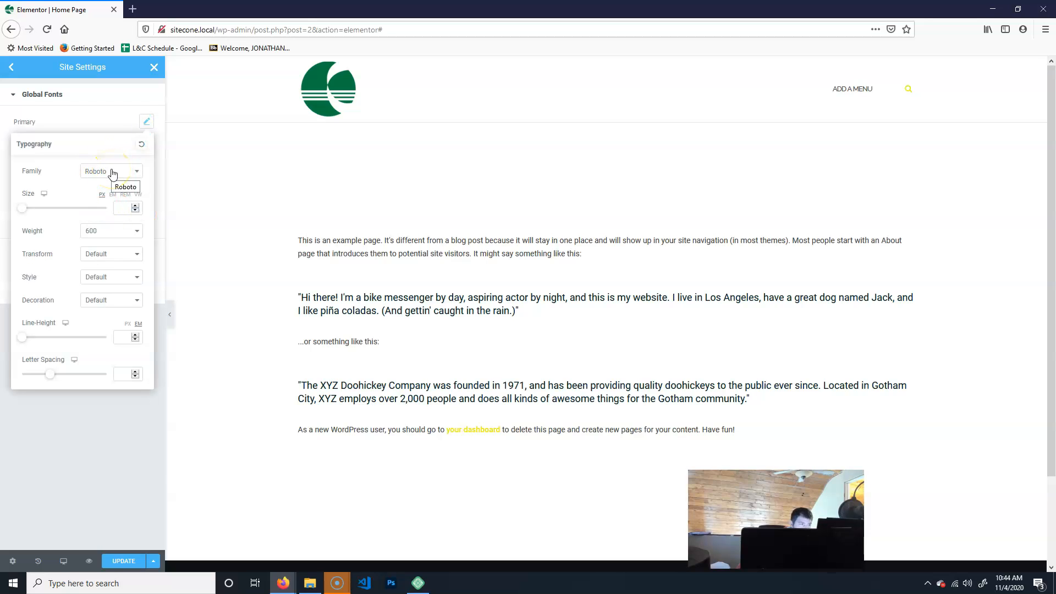
pyautogui.click(101, 491)
pyautogui.click(14, 98)
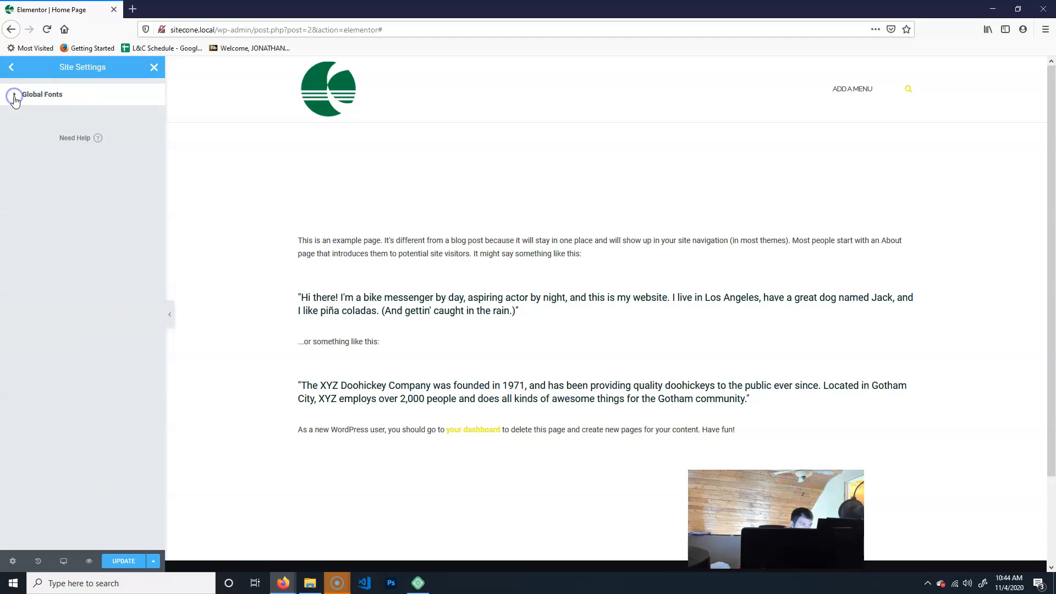
pyautogui.click(11, 67)
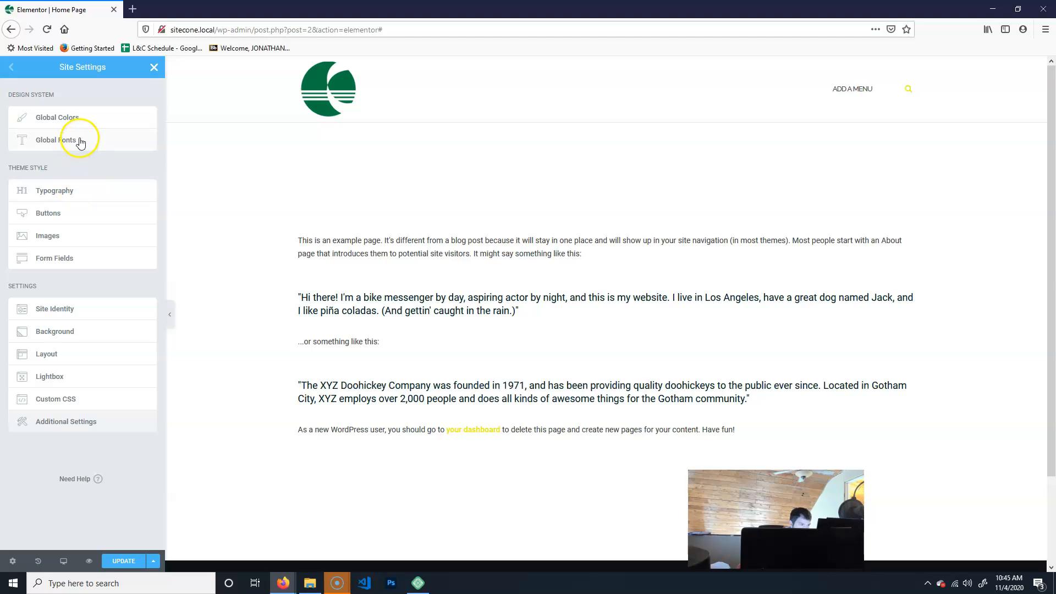
pyautogui.click(89, 137)
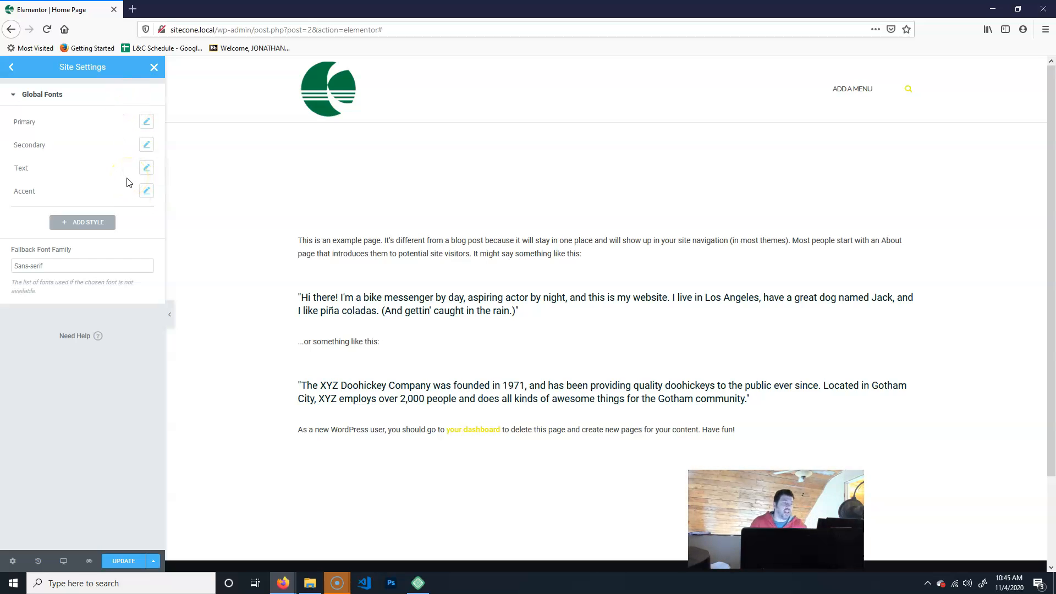
pyautogui.click(13, 99)
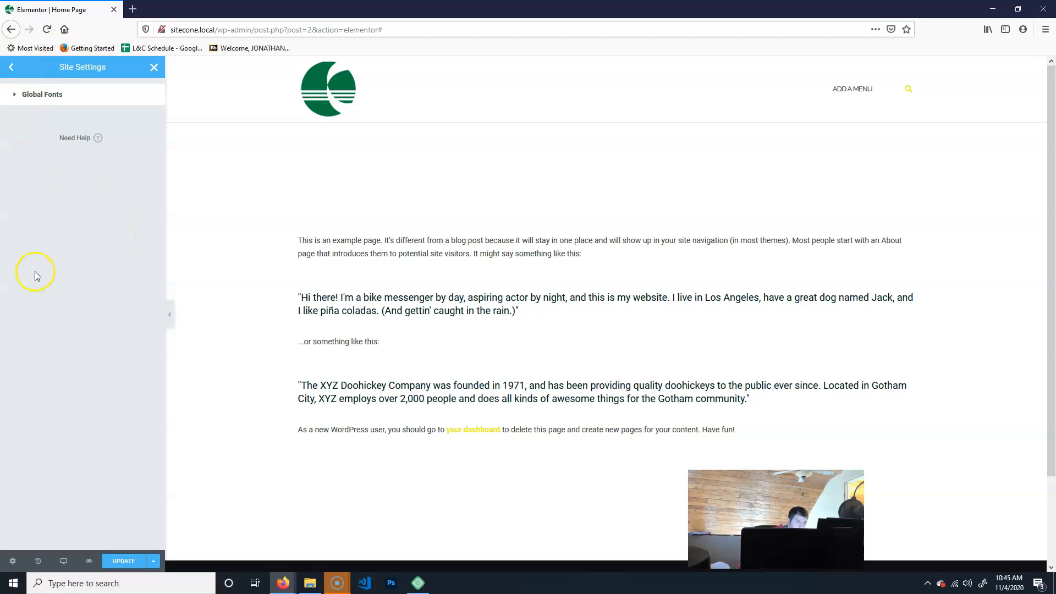
pyautogui.click(12, 66)
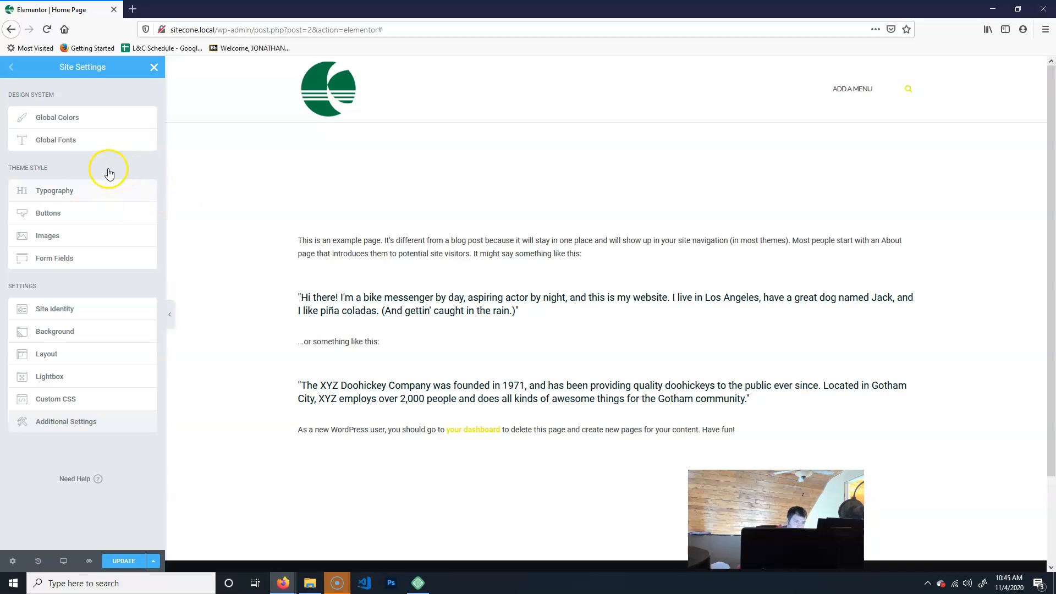
# Open the Theme Style Typography settings and inspect the Body typography's global font and font options.
pyautogui.click(90, 197)
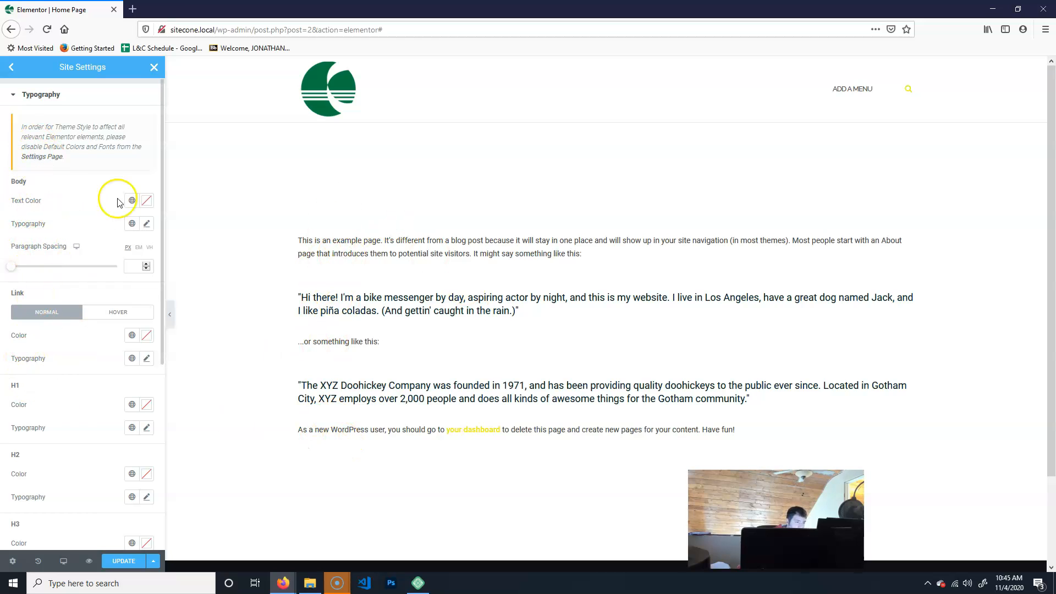
pyautogui.click(133, 228)
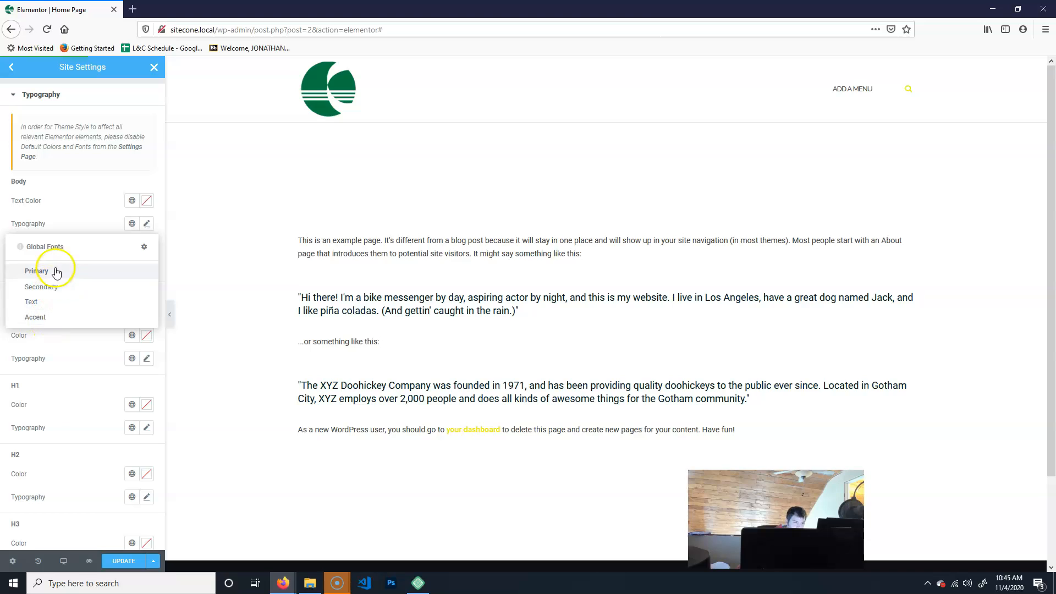
pyautogui.click(75, 161)
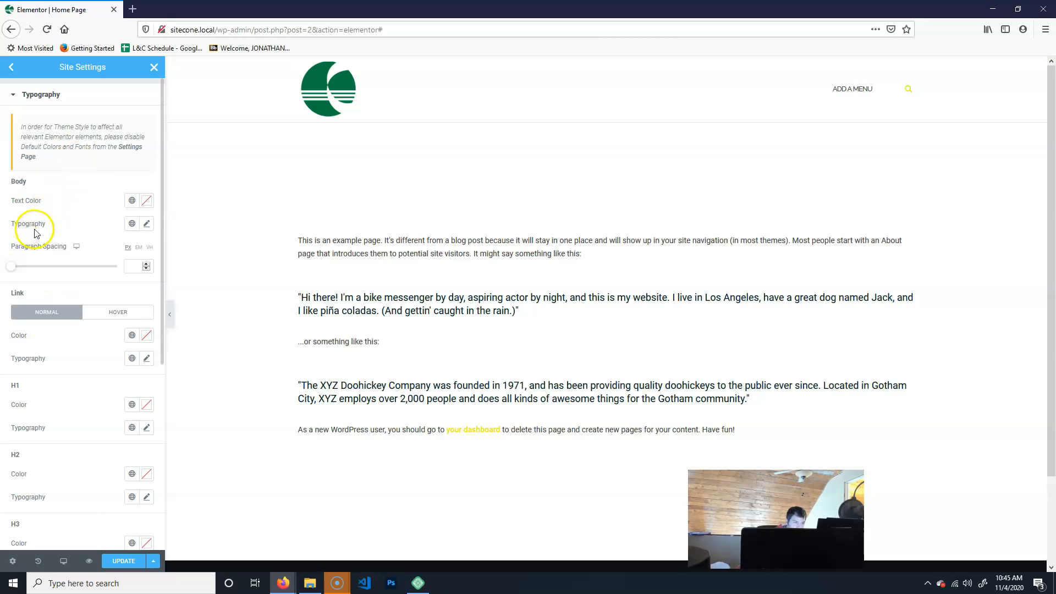
pyautogui.click(146, 224)
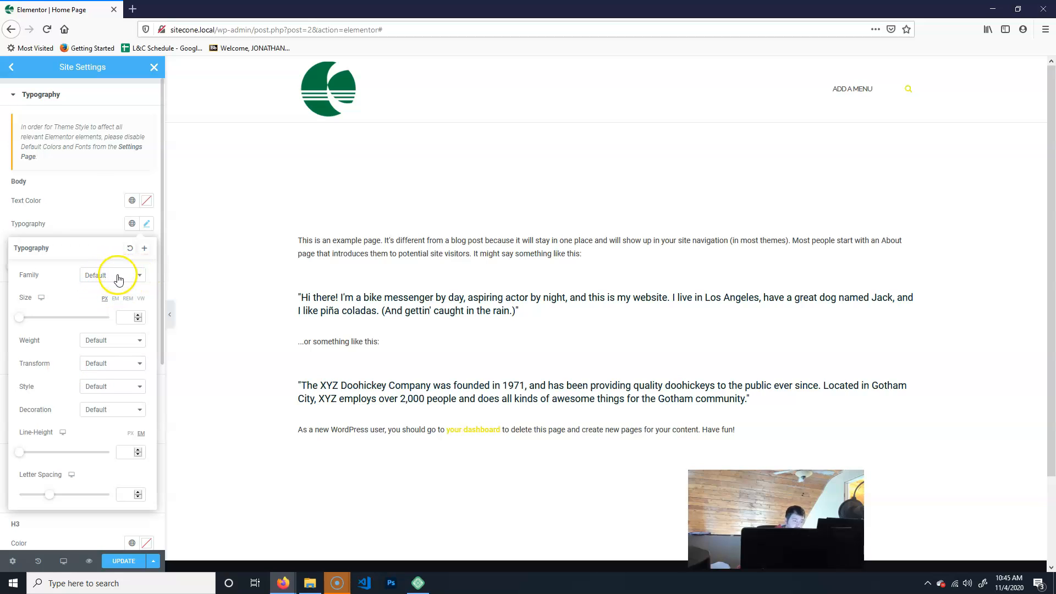
pyautogui.click(67, 181)
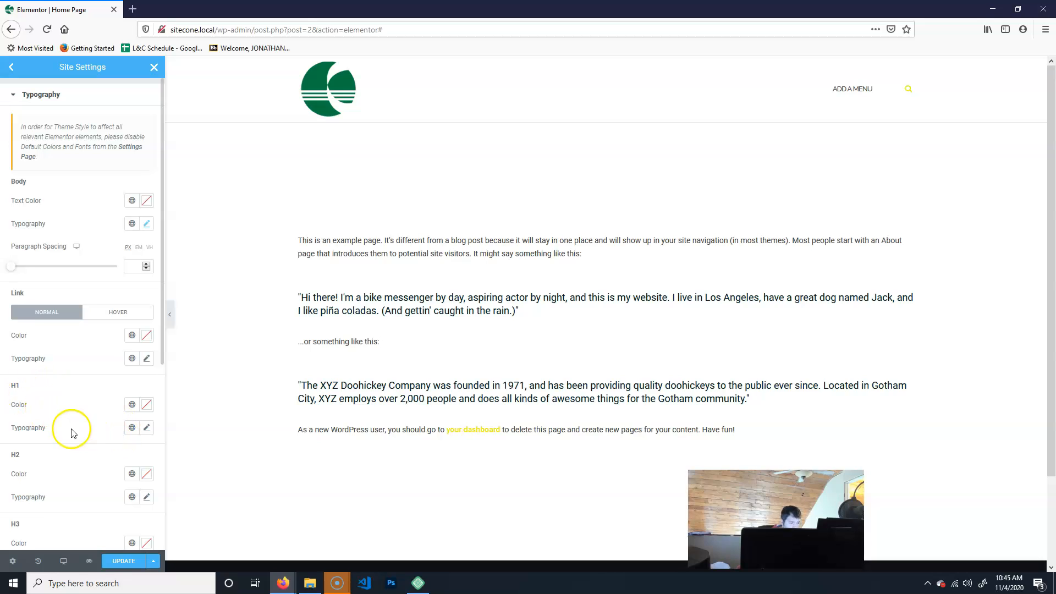
# Set the H1 theme typography font family to Archivo Black and update the site settings.
pyautogui.click(133, 427)
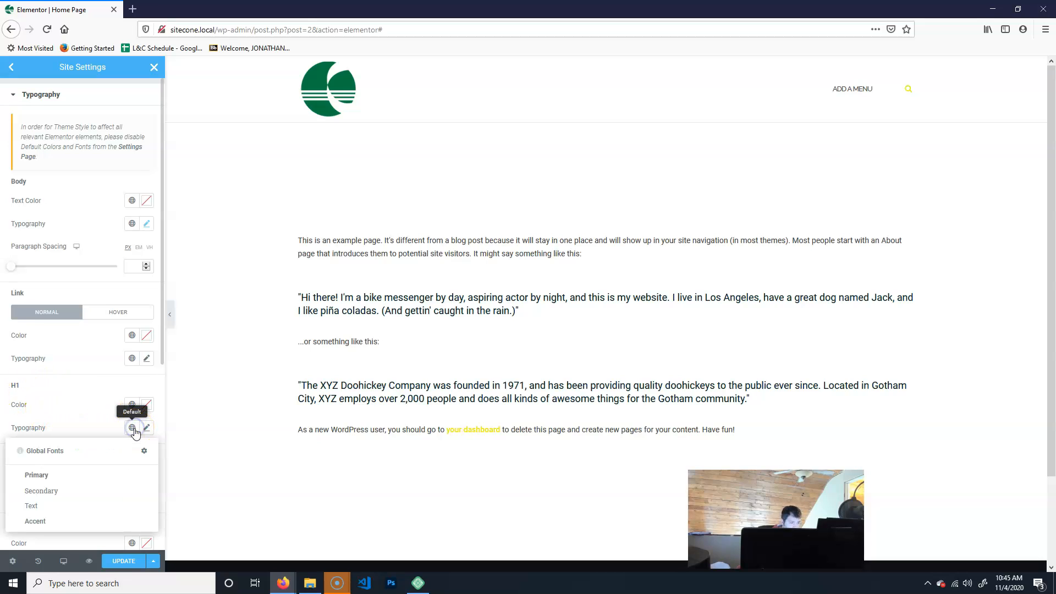
pyautogui.click(105, 420)
pyautogui.click(145, 430)
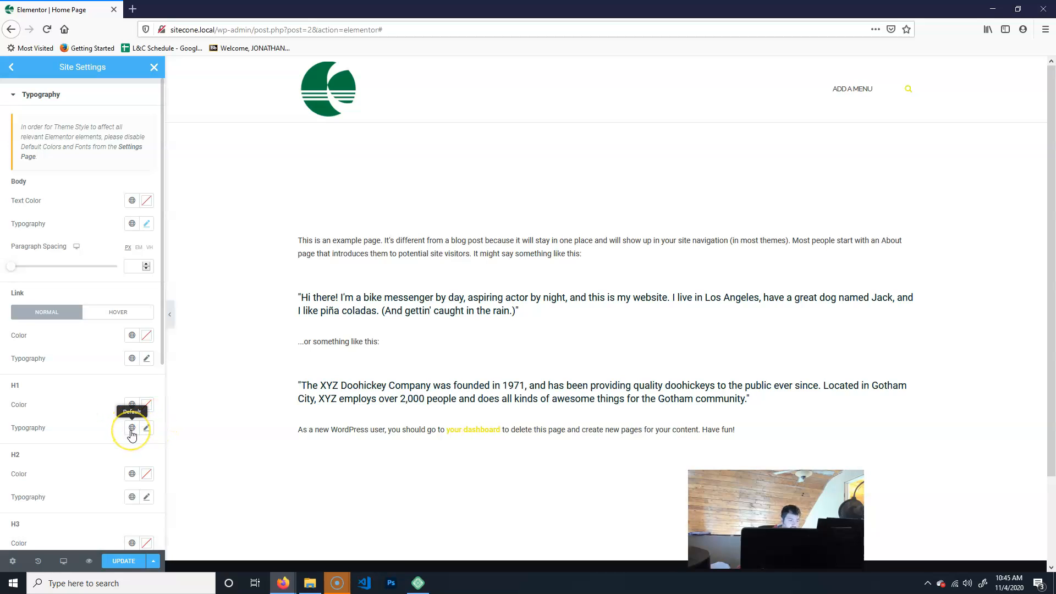
pyautogui.click(146, 430)
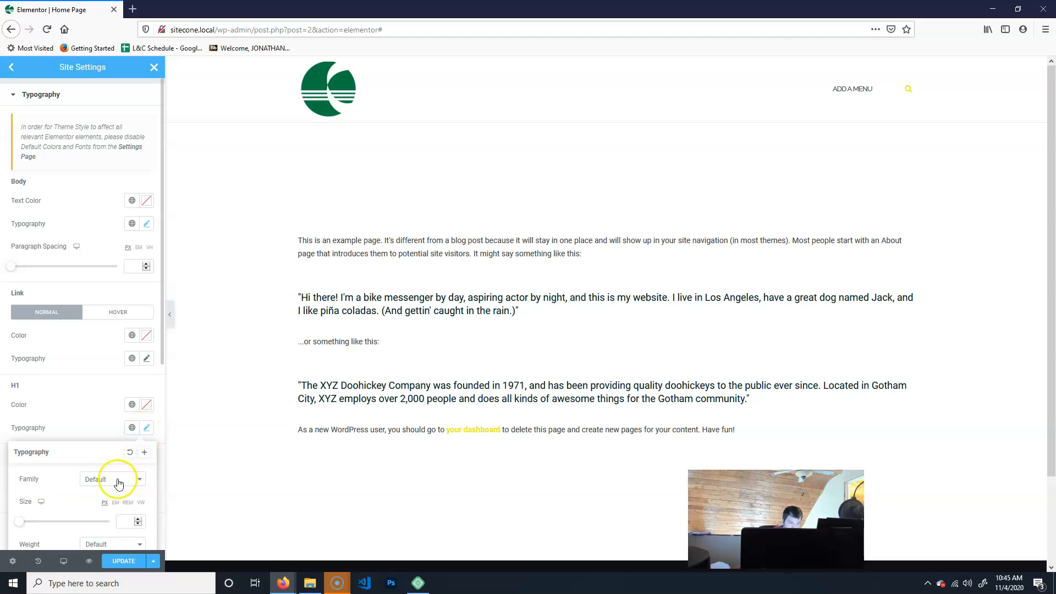
pyautogui.scroll(-2, 134, 517)
pyautogui.scroll(-5, 94, 396)
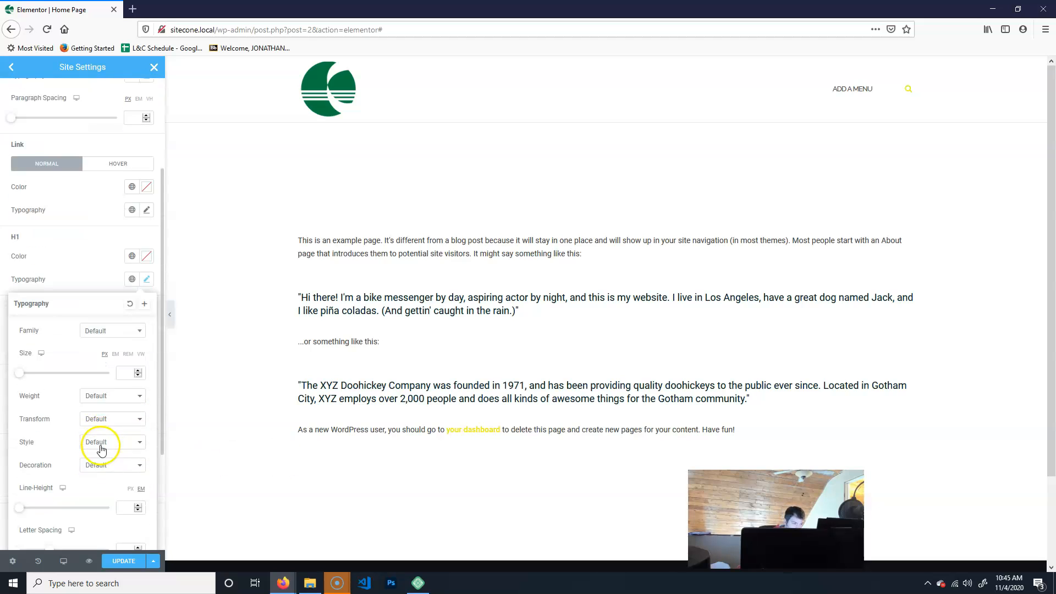
pyautogui.click(110, 314)
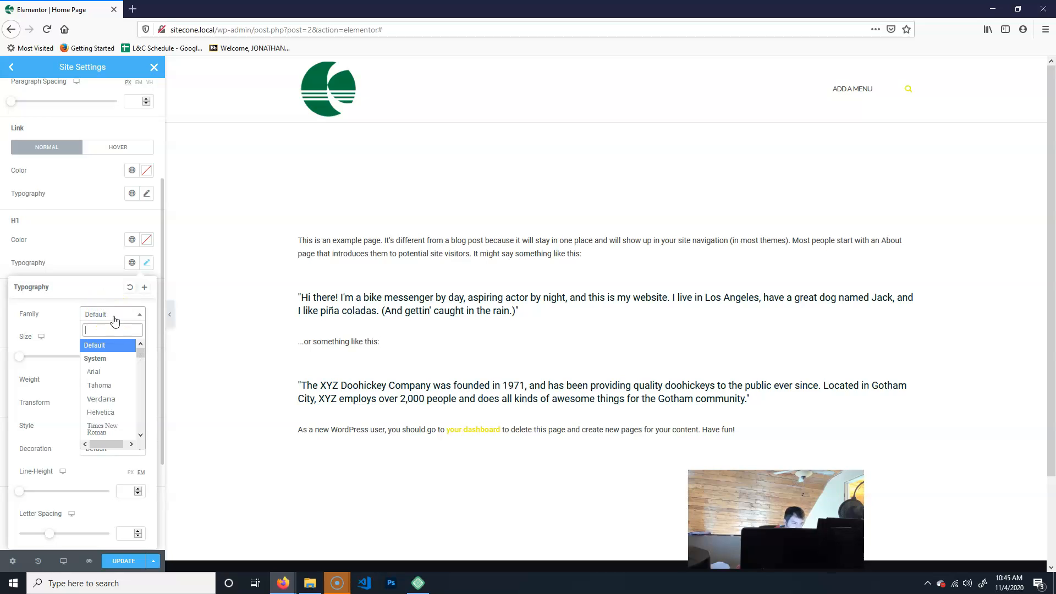
pyautogui.scroll(-5, 107, 363)
pyautogui.scroll(-5, 110, 385)
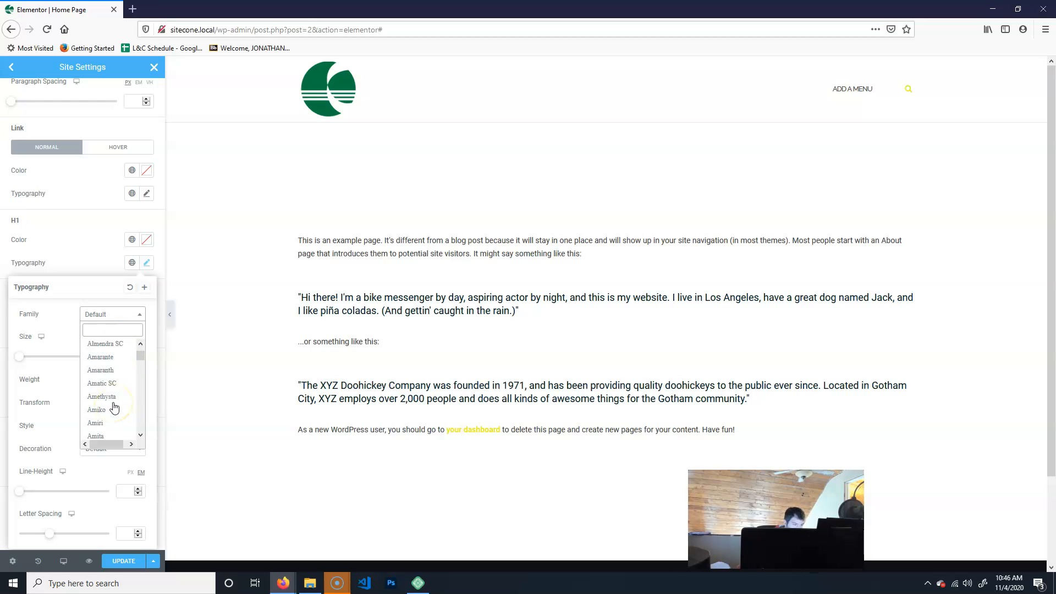
pyautogui.scroll(-5, 111, 412)
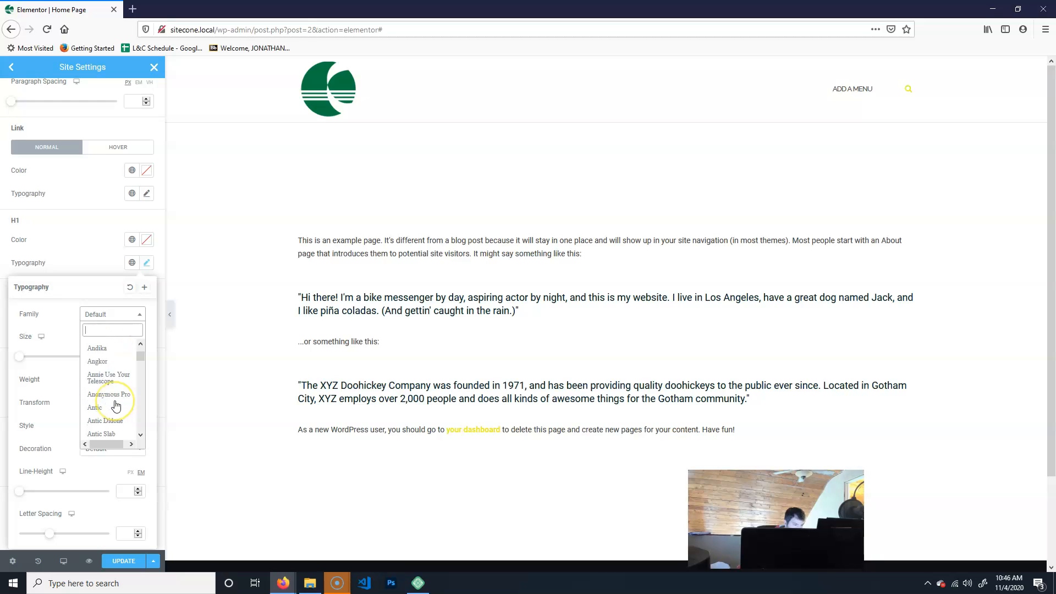
pyautogui.scroll(-3, 113, 385)
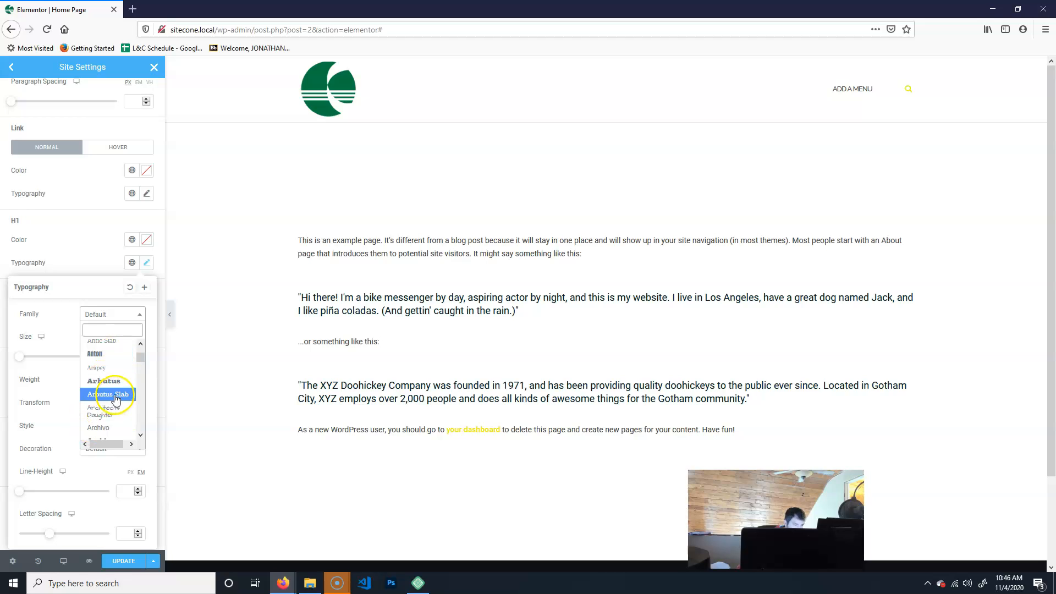
pyautogui.scroll(-3, 116, 400)
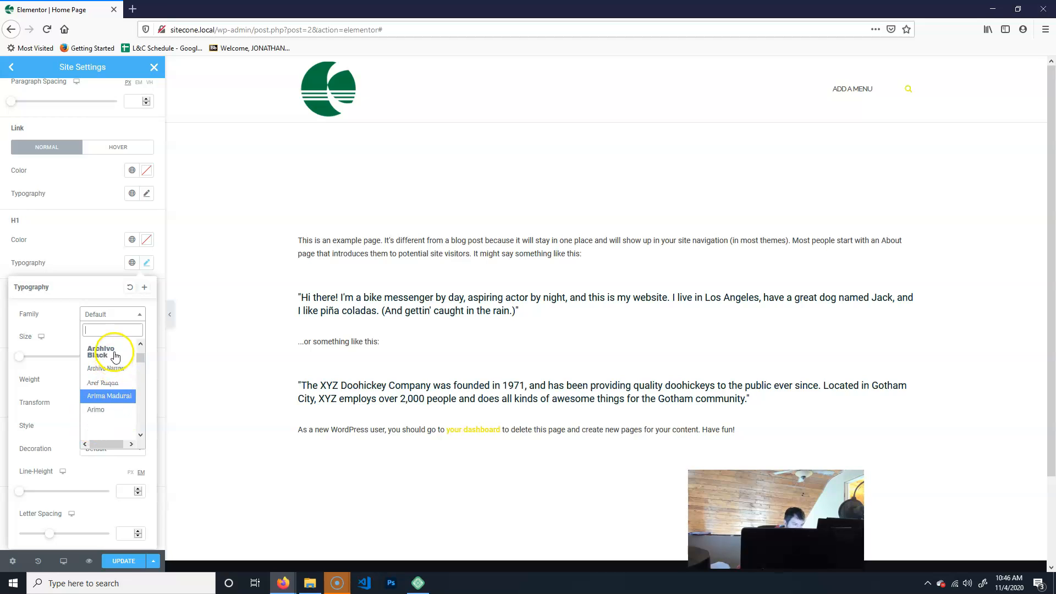
pyautogui.click(115, 355)
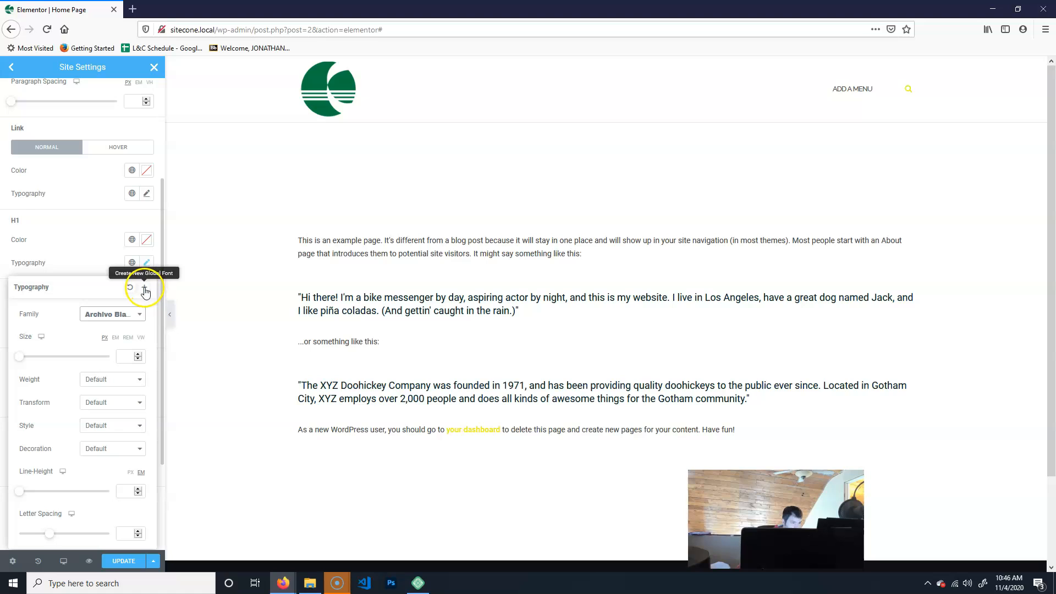
pyautogui.click(75, 264)
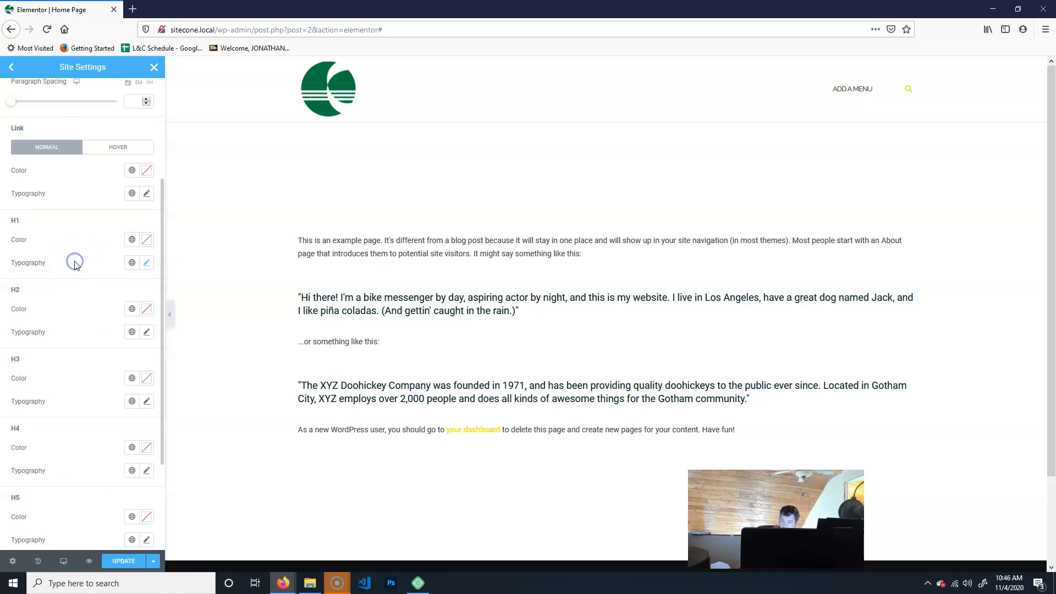
pyautogui.click(121, 561)
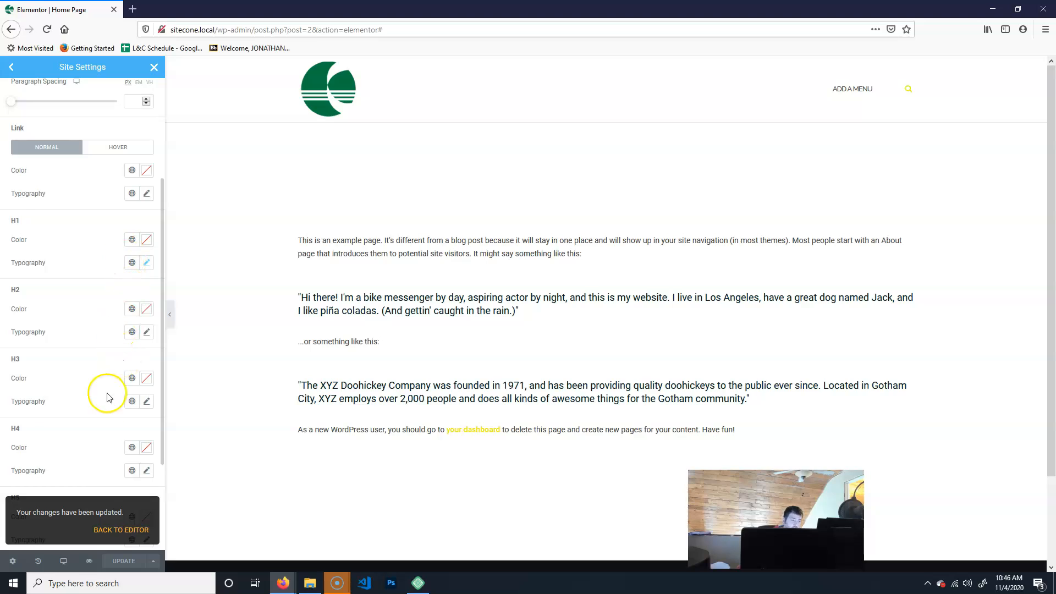
# Review the theme Buttons and Site Identity settings, then close the Site Settings panel.
pyautogui.click(11, 67)
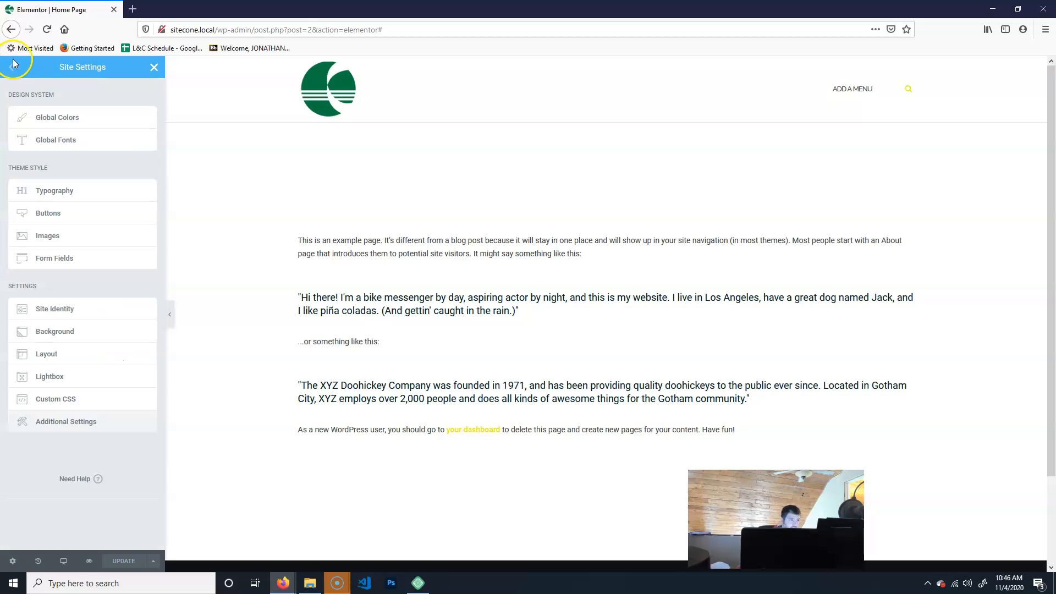
pyautogui.click(80, 217)
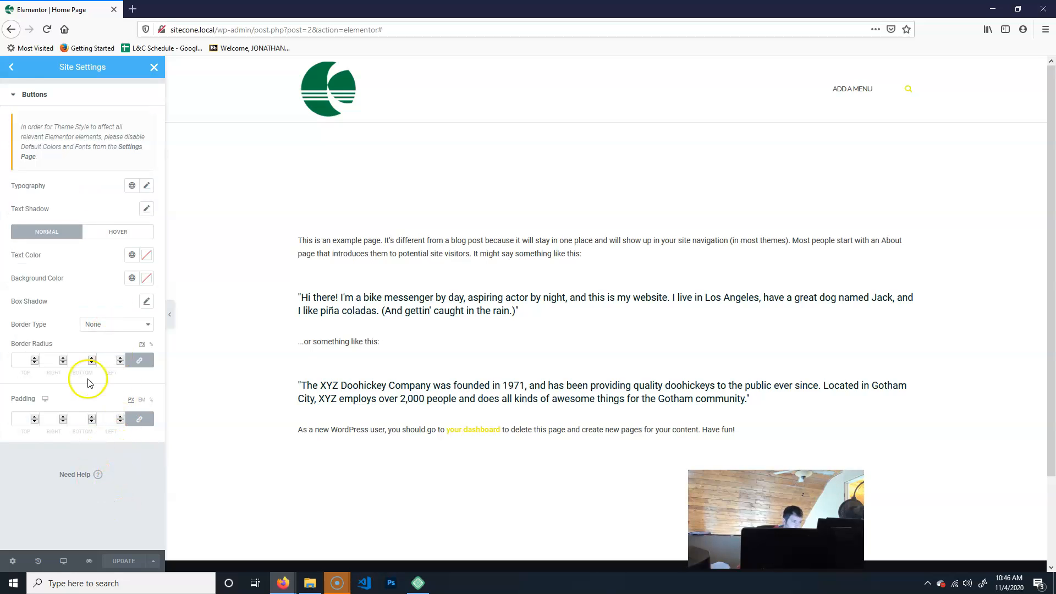
pyautogui.click(11, 67)
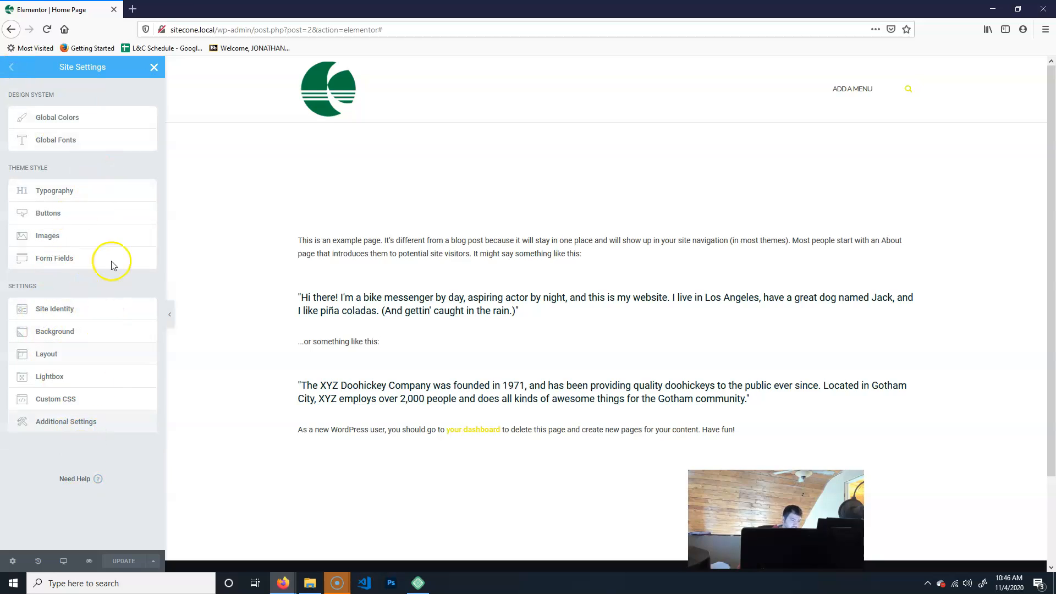
pyautogui.click(57, 307)
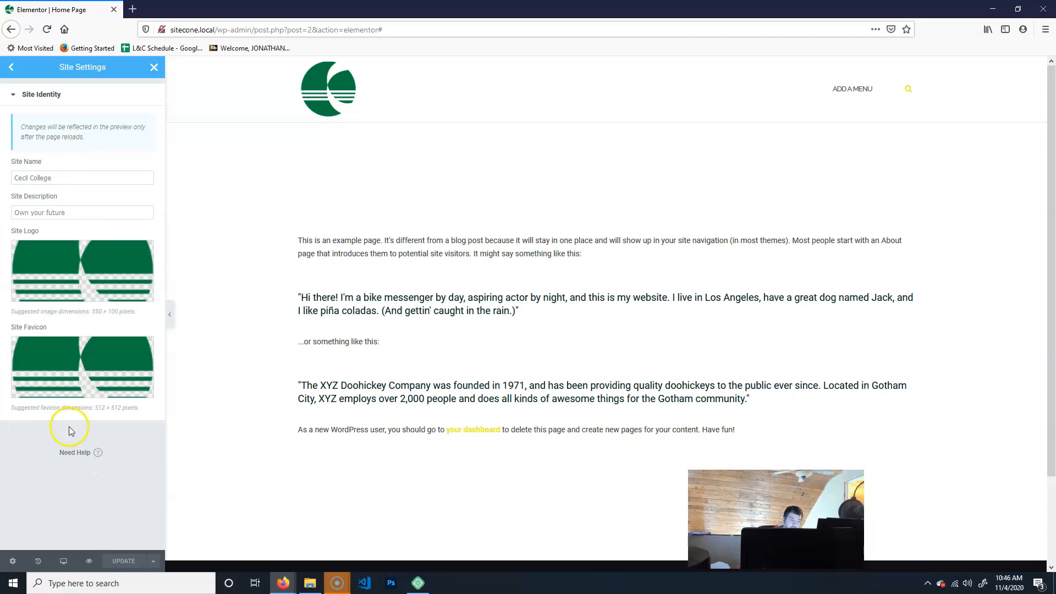
pyautogui.moveTo(71, 365)
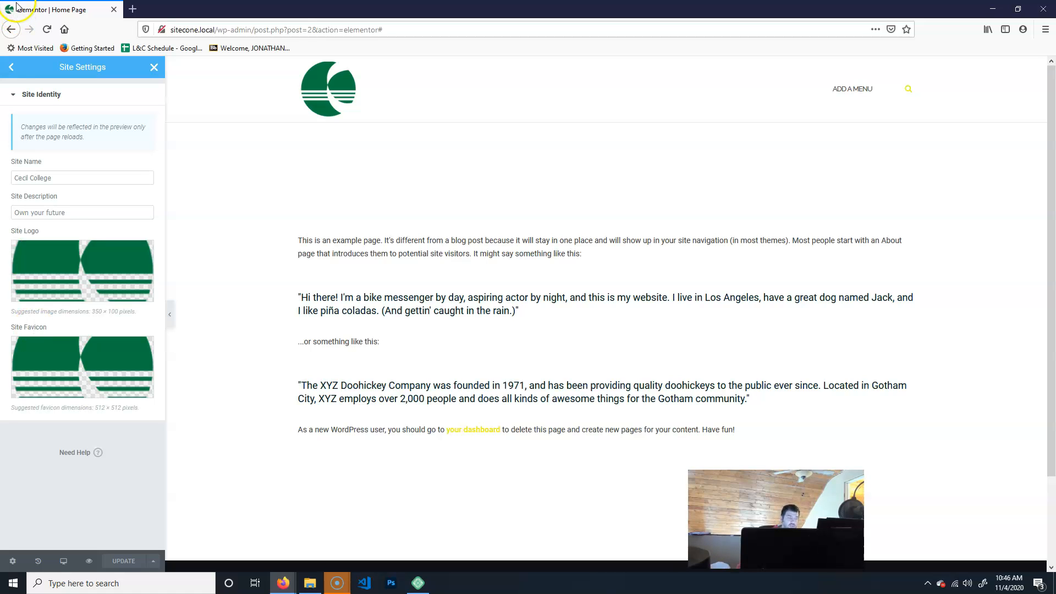
pyautogui.click(11, 66)
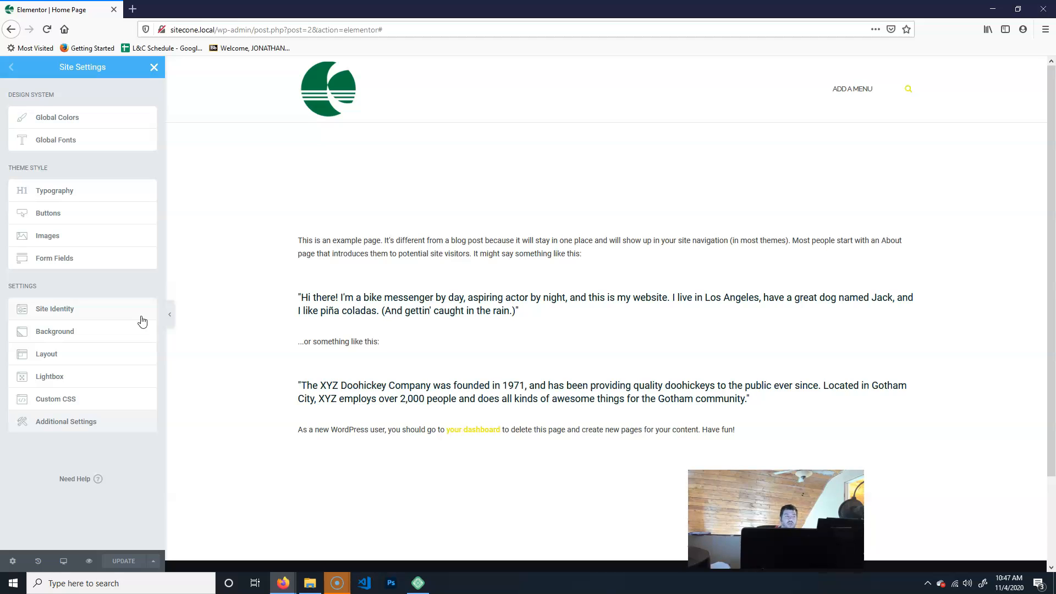
pyautogui.click(18, 66)
pyautogui.click(153, 67)
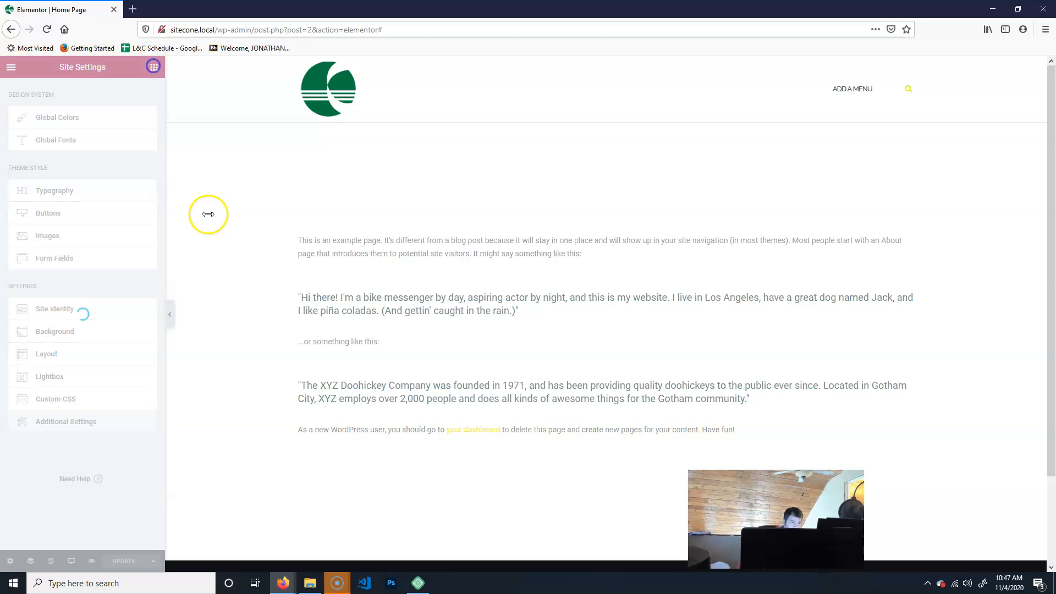